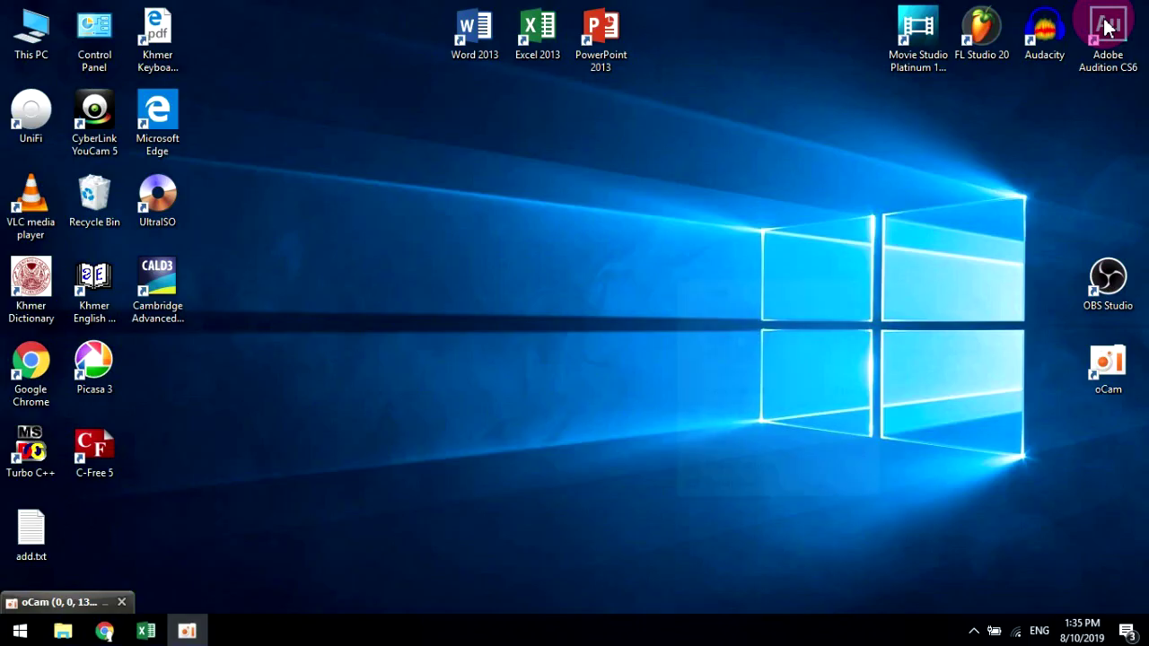
- Refresh the desktop three times from its right-click menu
right_click(646, 257)
left_click(711, 307)
right_click(626, 237)
left_click(693, 293)
right_click(615, 248)
left_click(673, 303)
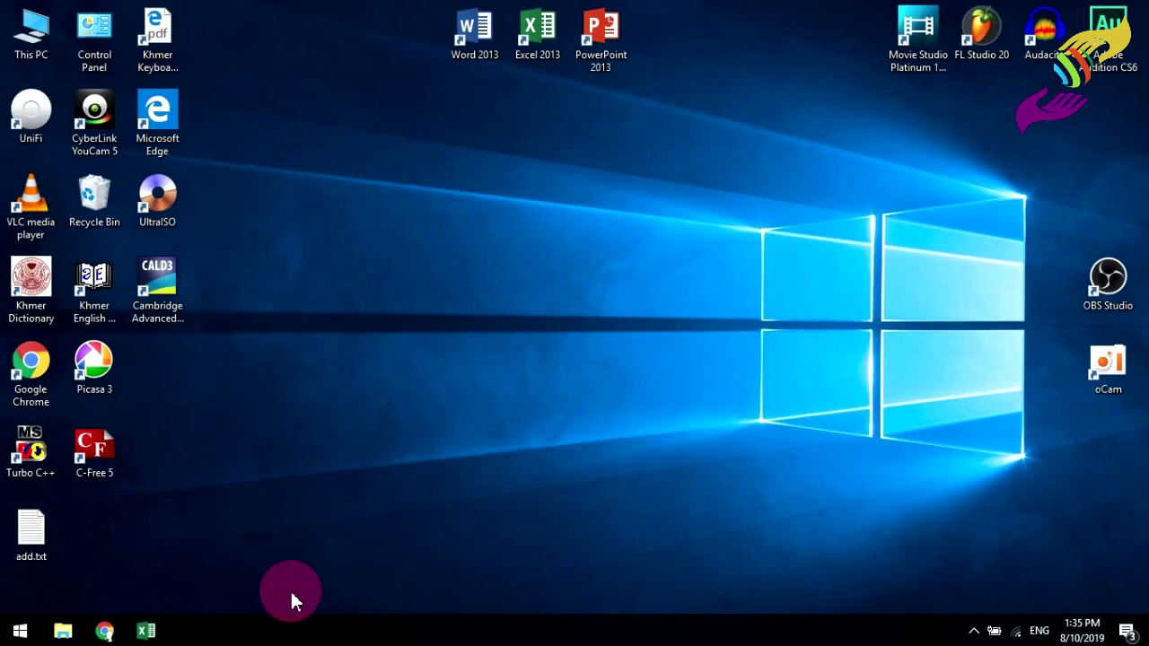
- Add a new worksheet to the Lesson excel new workbook and rename it 'countif, sumif'
left_click(145, 631)
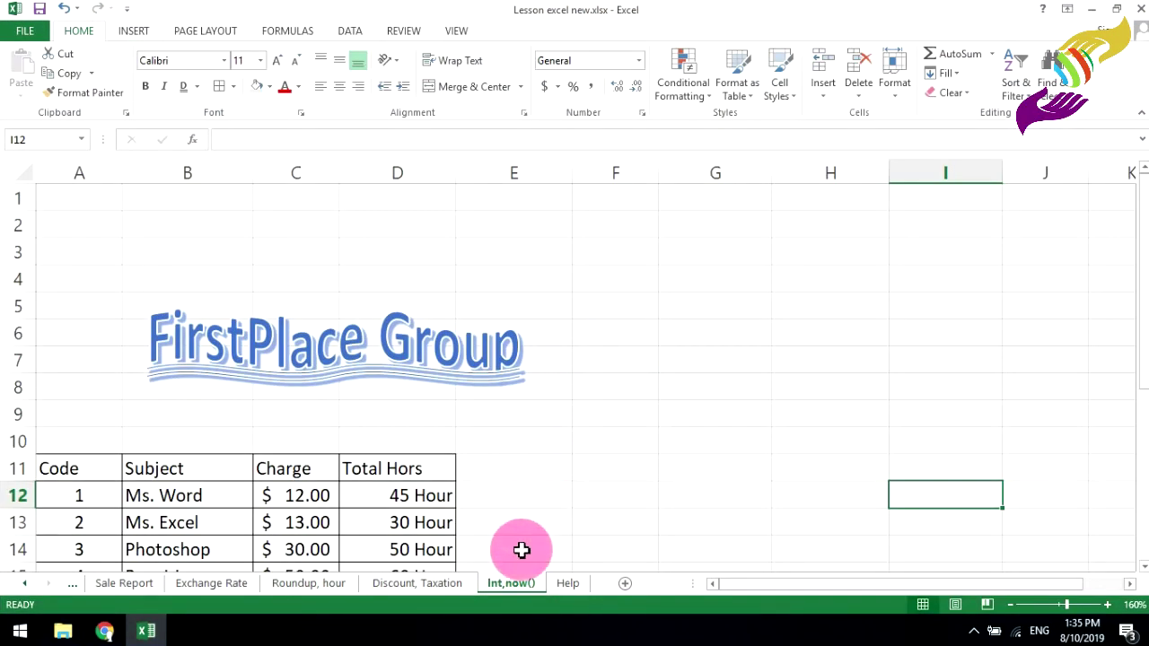
left_click(626, 583)
right_click(575, 585)
left_click(620, 427)
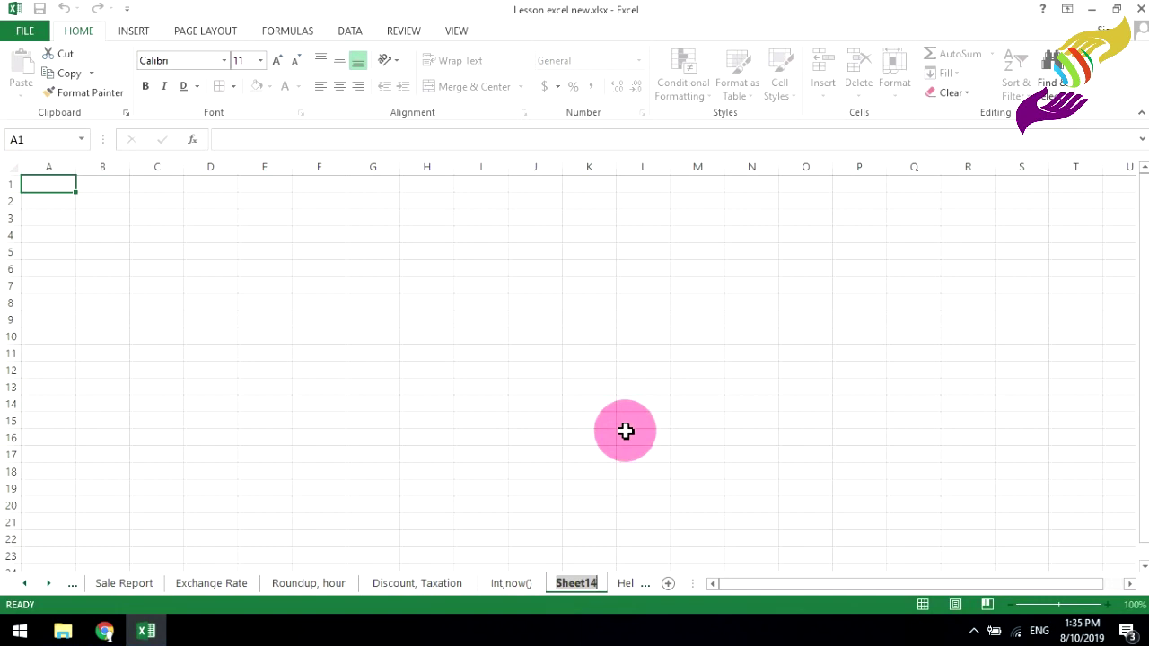
type("con")
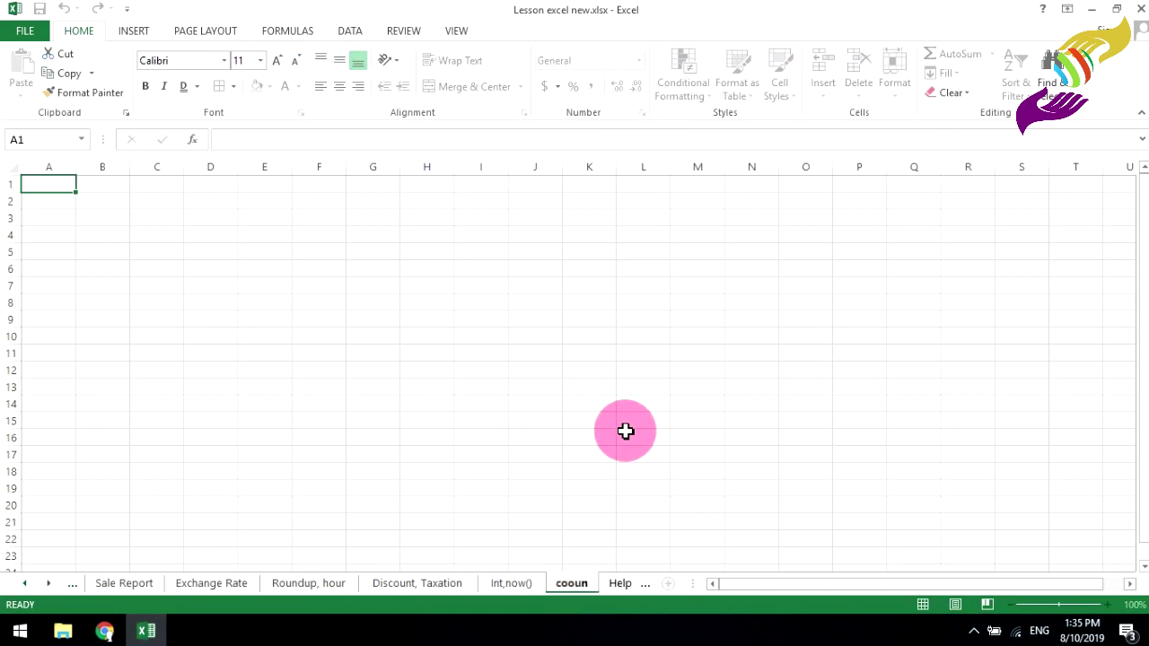
type("un")
key("Return")
left_click(185, 288)
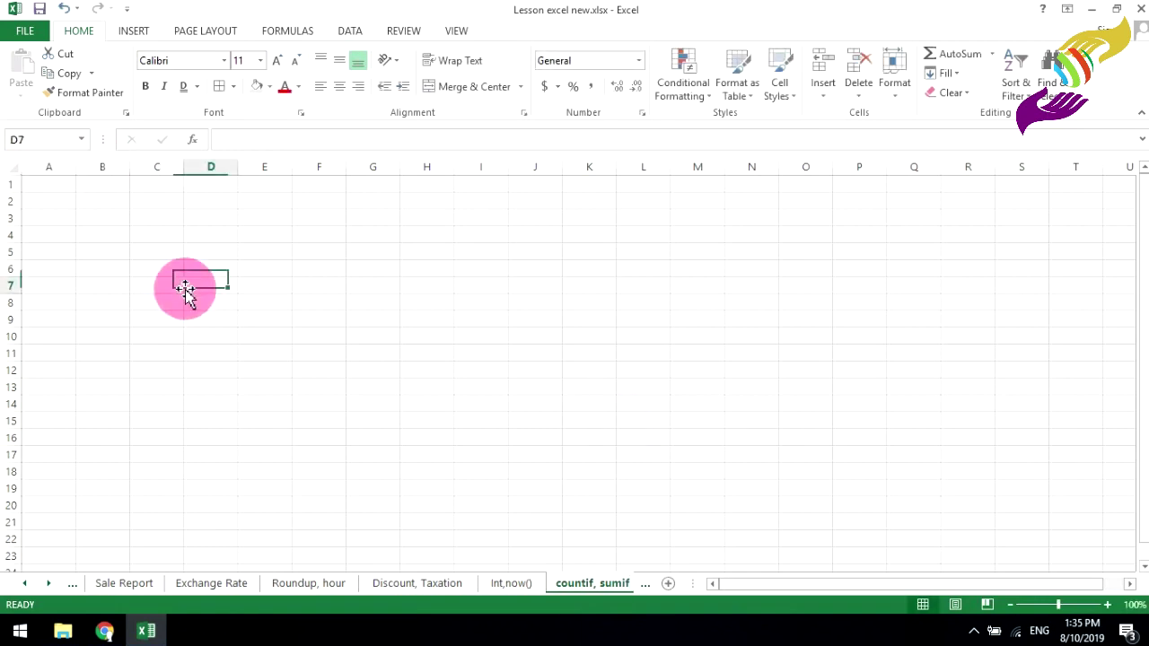
scroll(249, 290, "up", 5, "ctrl")
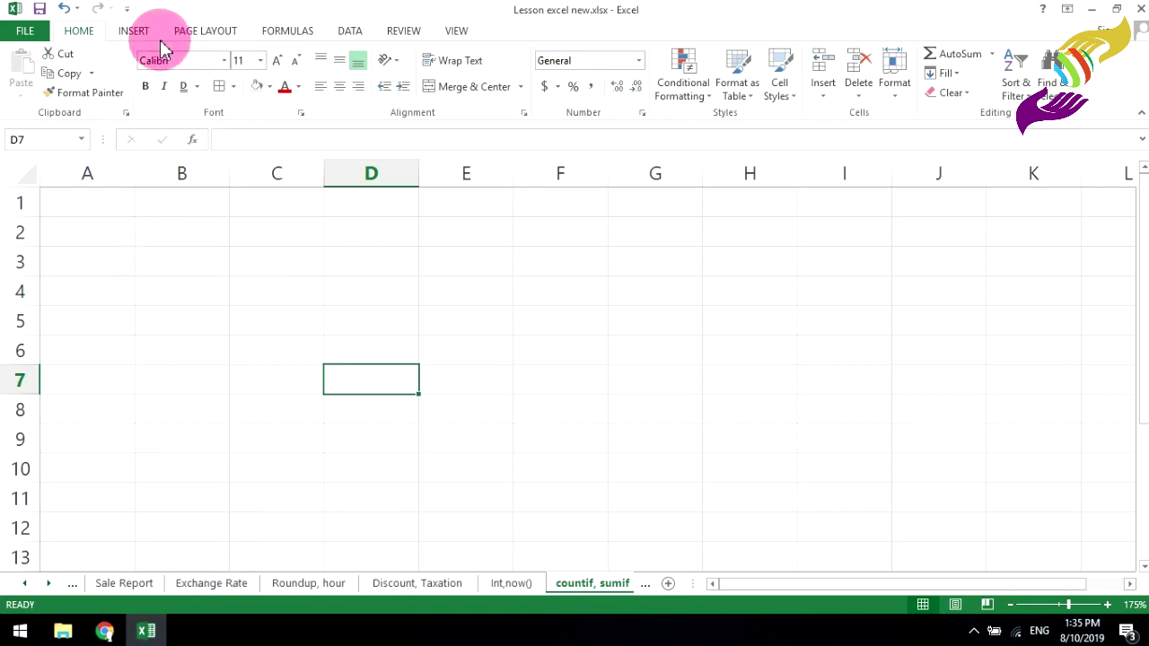
- Insert a WordArt title reading 'Option Box' and move it to the top of the sheet
left_click(134, 31)
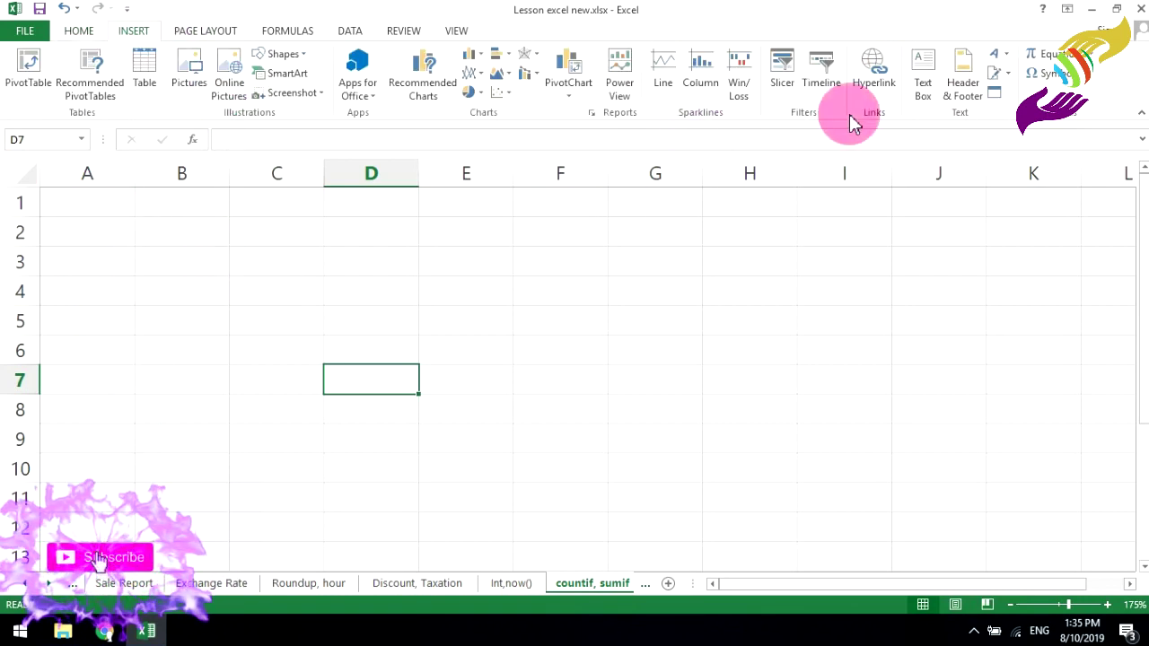
left_click(995, 54)
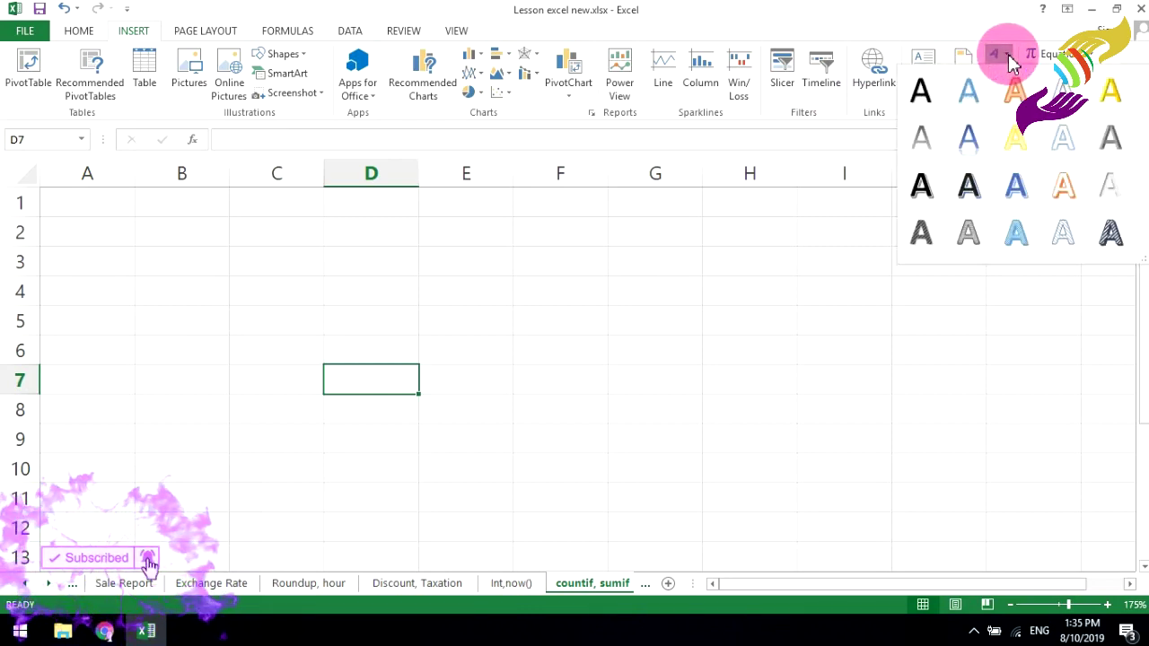
left_click(969, 144)
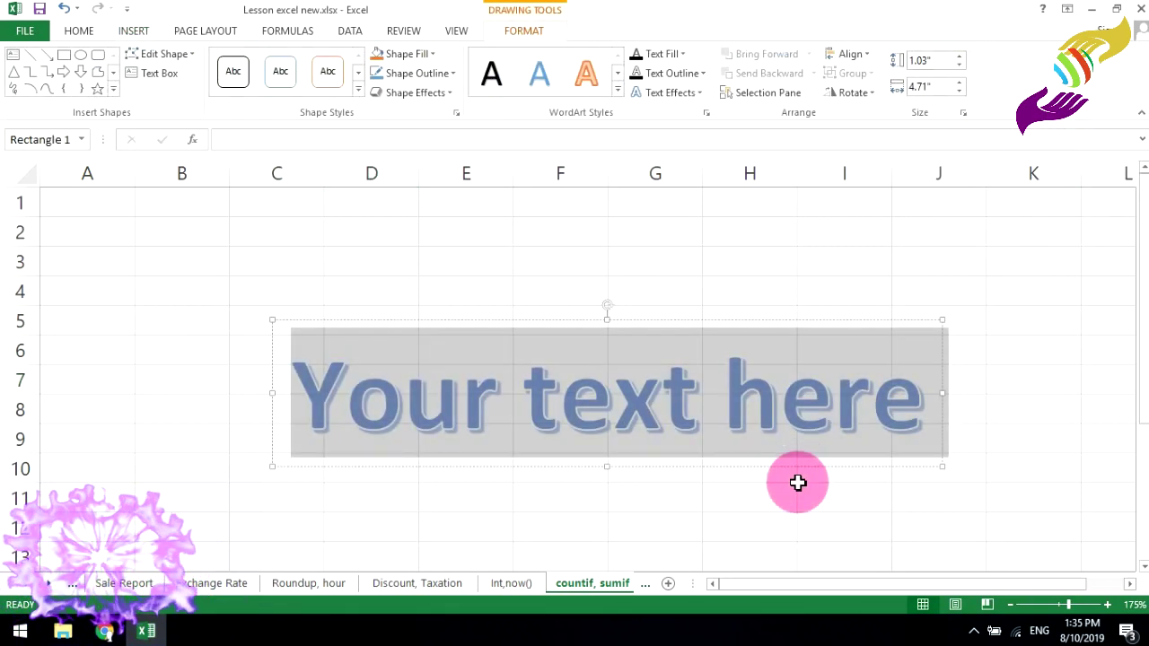
type("Op")
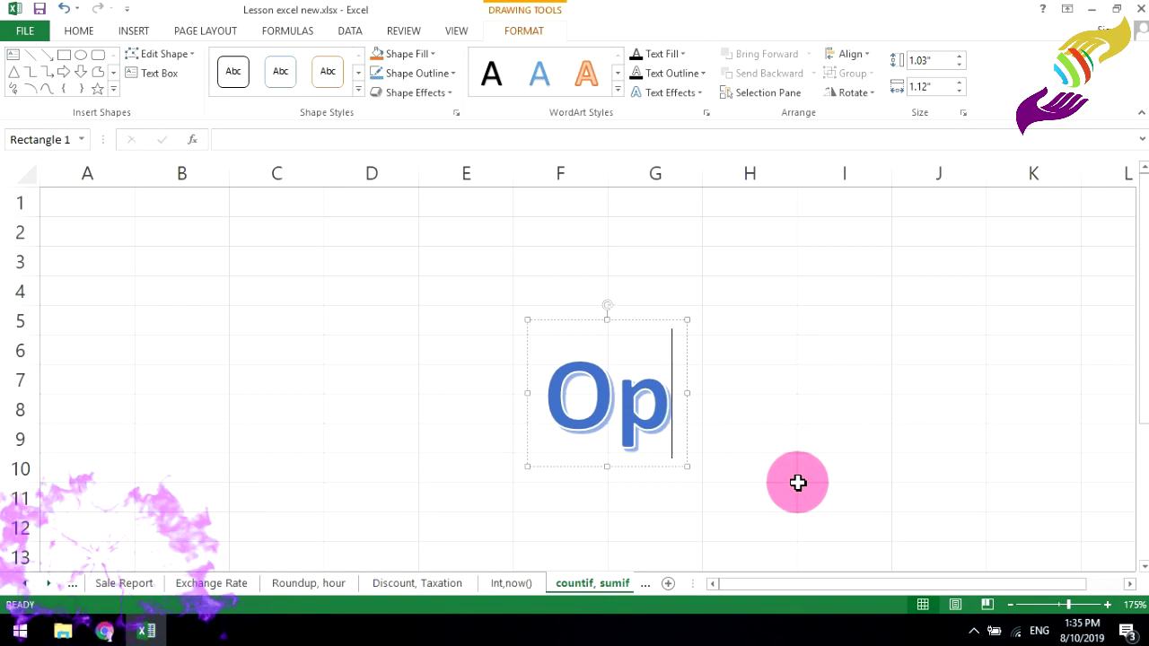
type("tion Box")
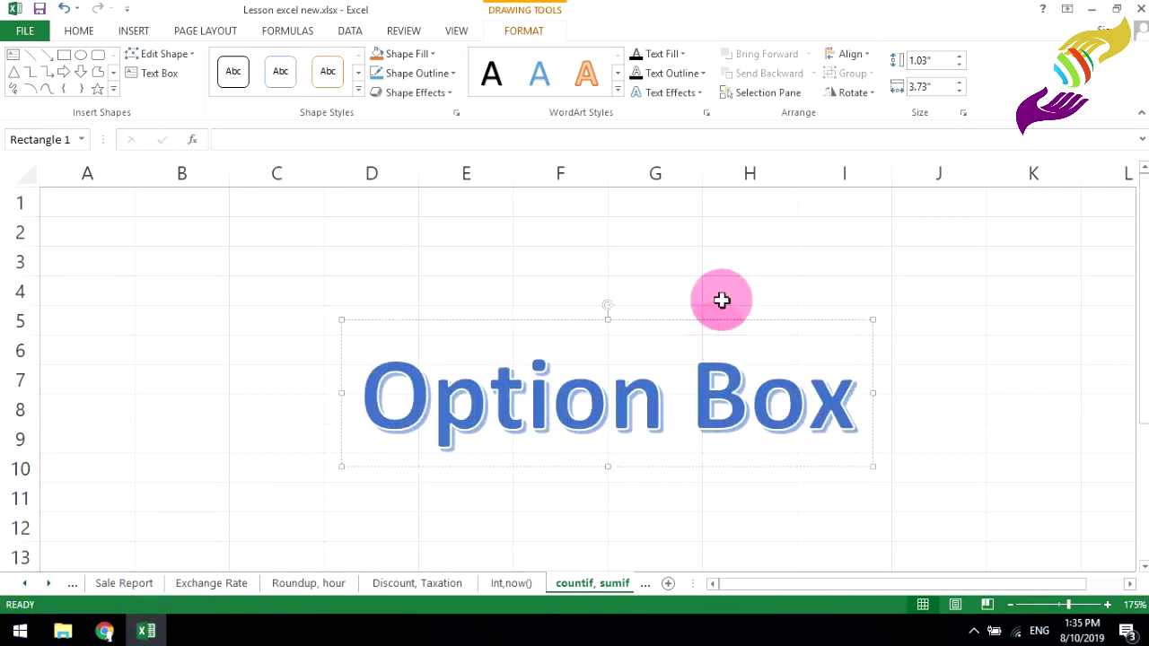
left_click_drag(739, 320, 546, 208)
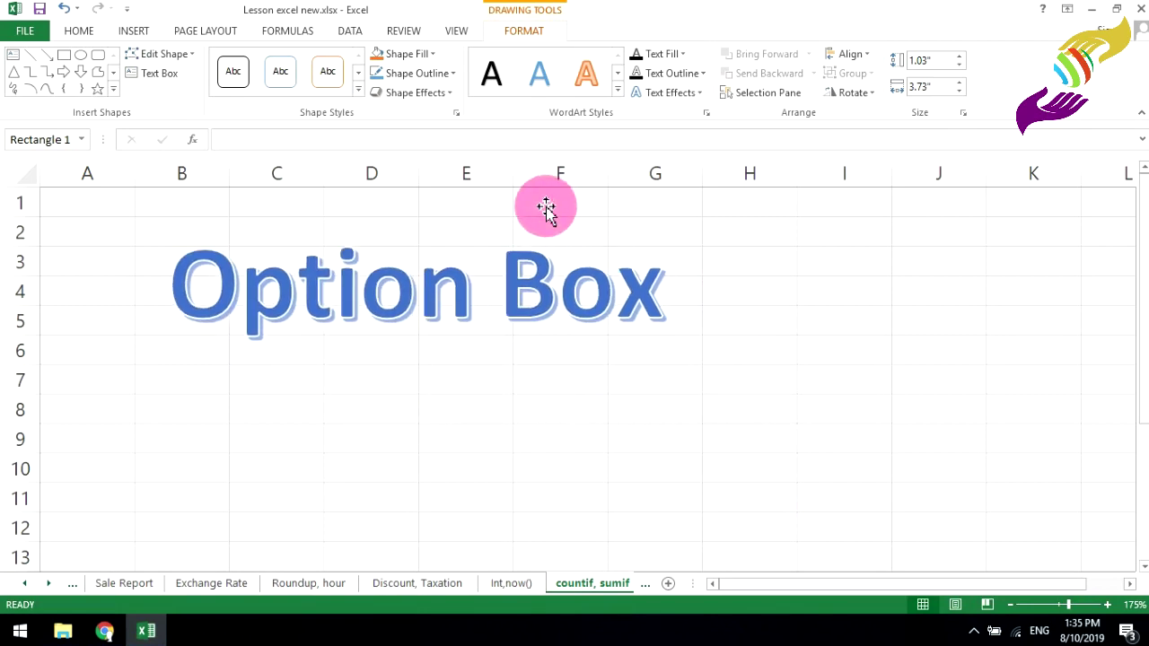
left_click_drag(530, 354, 496, 289)
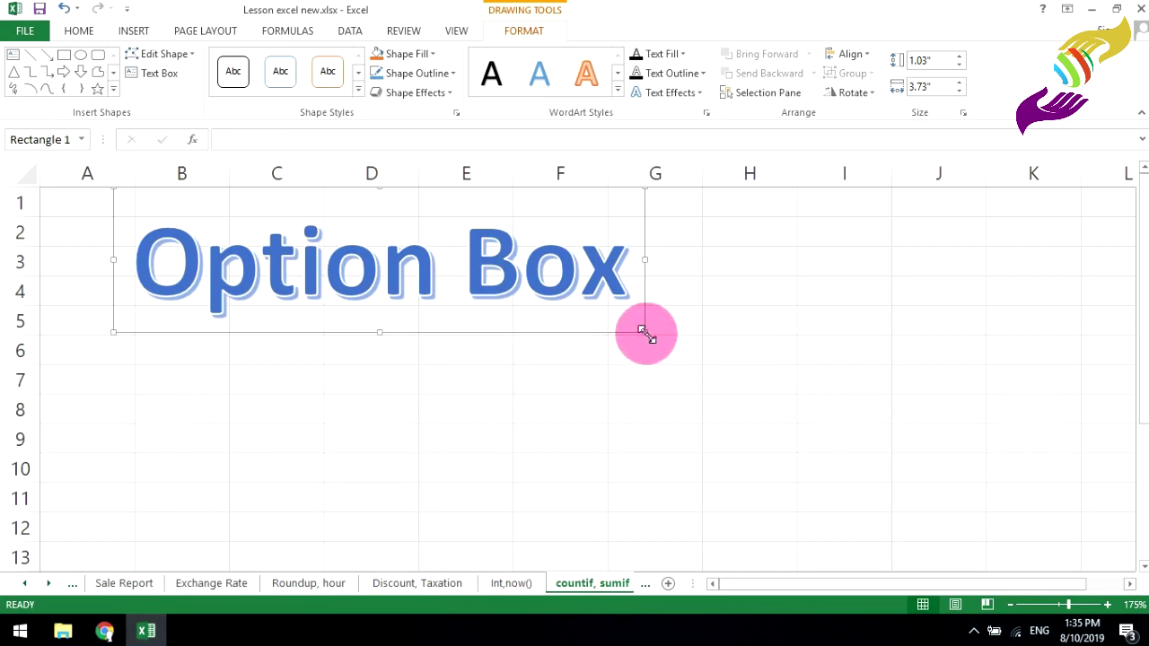
- Shrink the Option Box text to 36 points and select the table block starting at A5
left_click(78, 32)
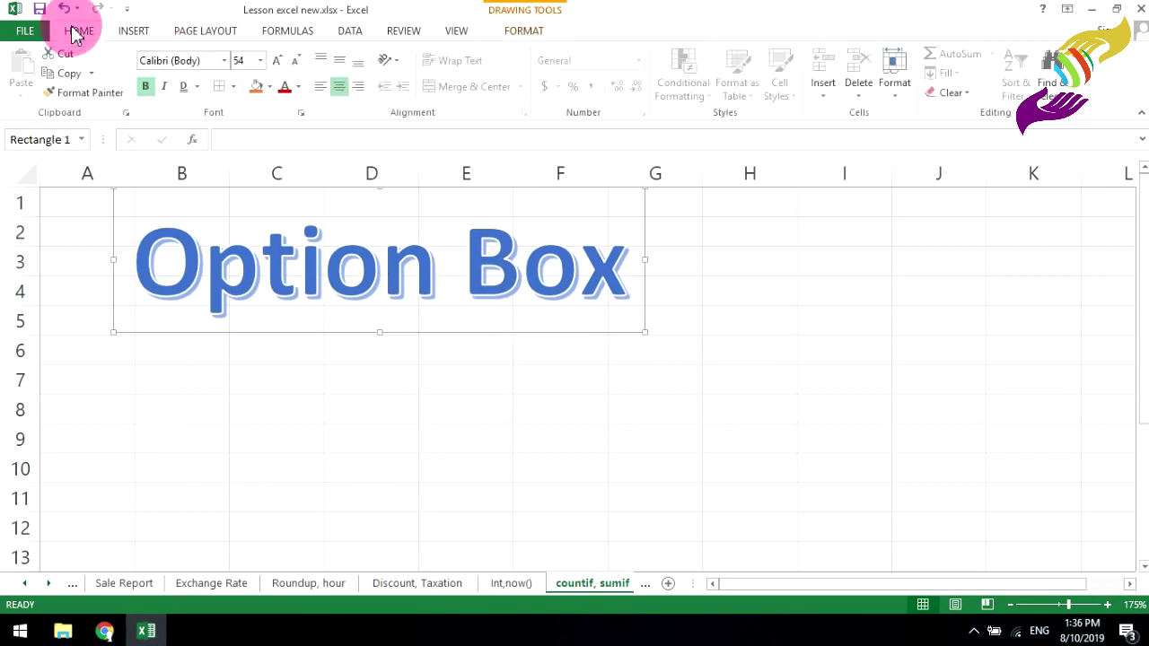
left_click(297, 63)
left_click(297, 63)
left_click(297, 64)
left_click(297, 64)
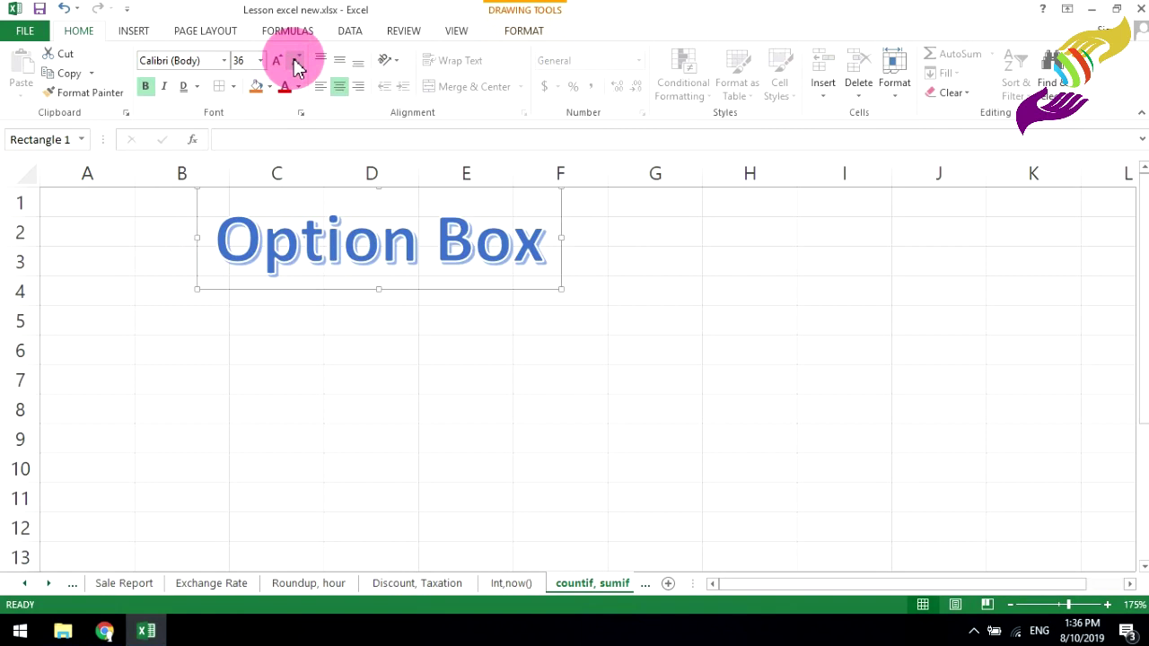
left_click(101, 328)
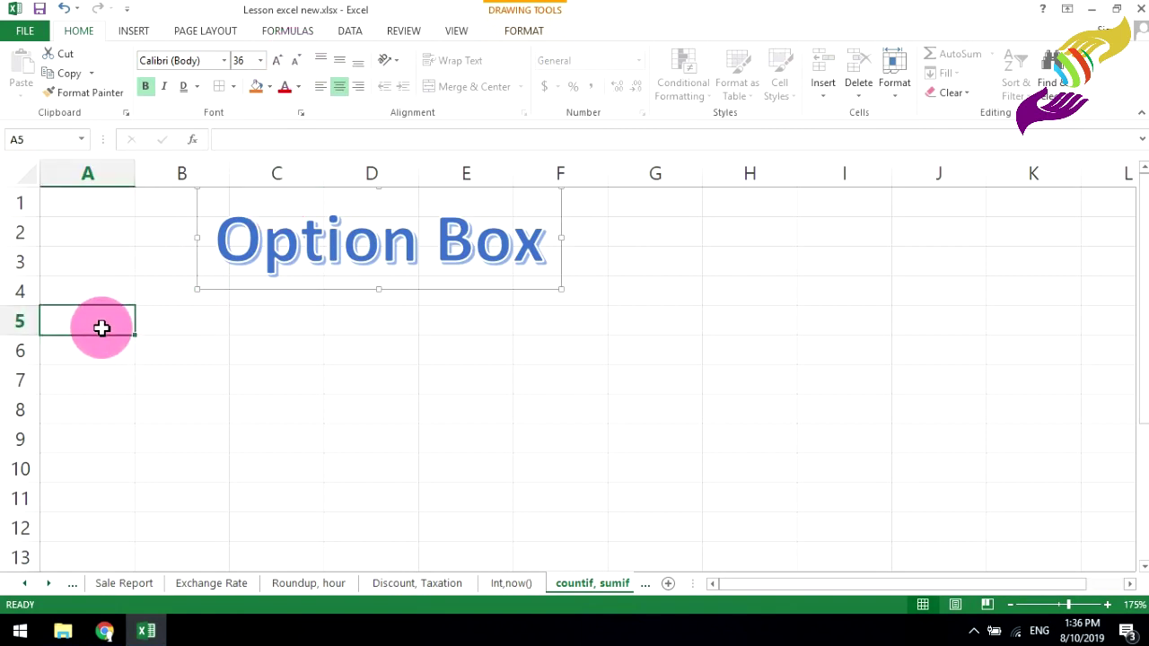
mouse_move(101, 328)
left_mouse_down()
mouse_move(640, 466)
mouse_move(641, 543)
left_mouse_up()
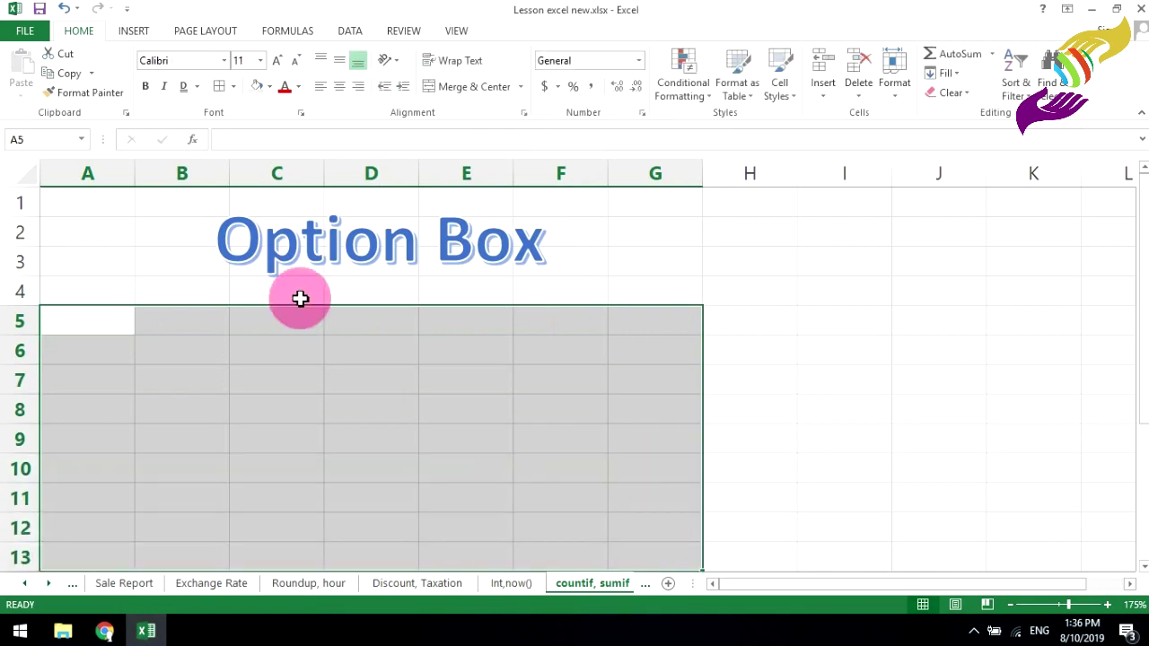
- Add borders to all cells of A5:G13 and enter headers No, Name, Sex in A5:C5
left_click(219, 86)
left_click(98, 319)
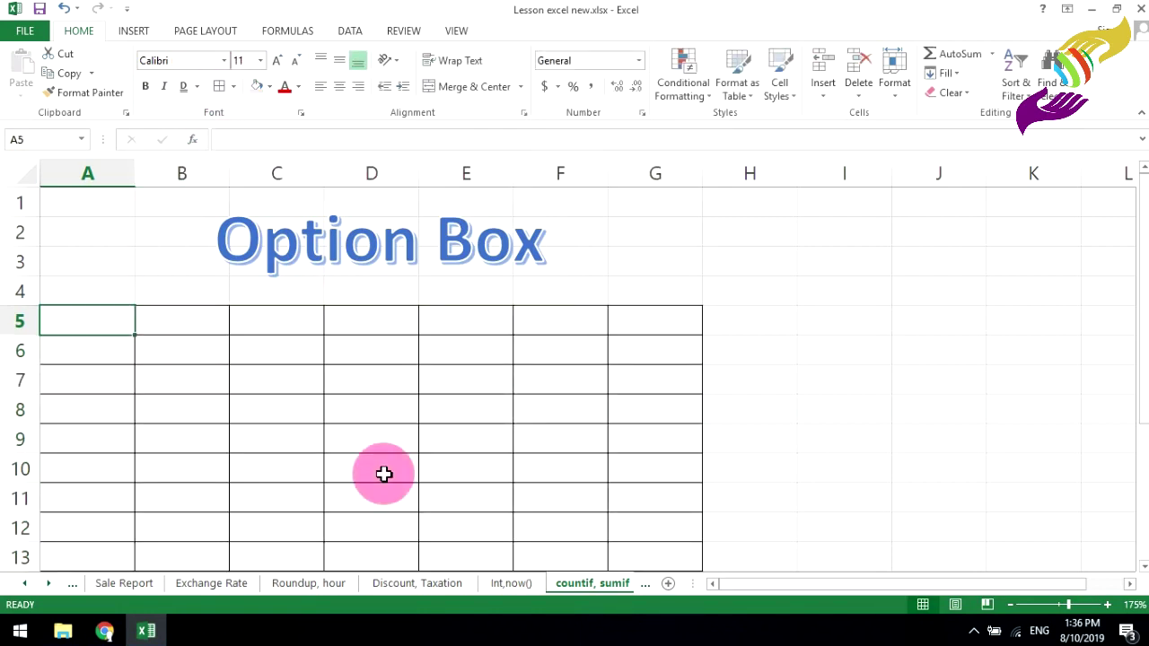
type("No")
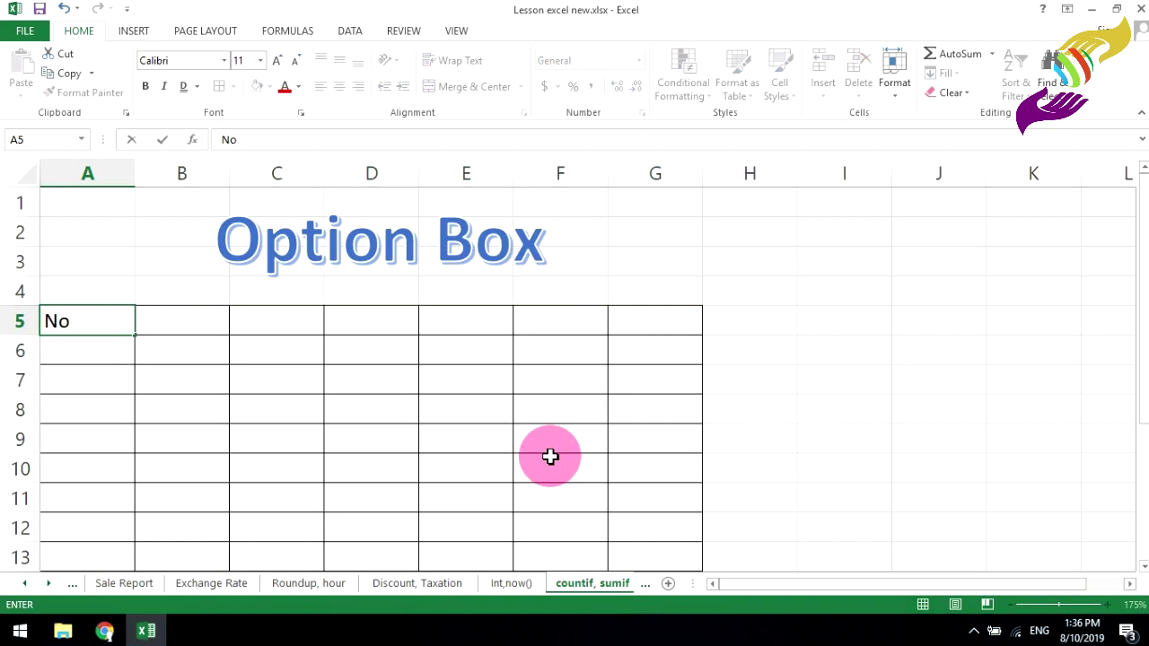
key("Tab")
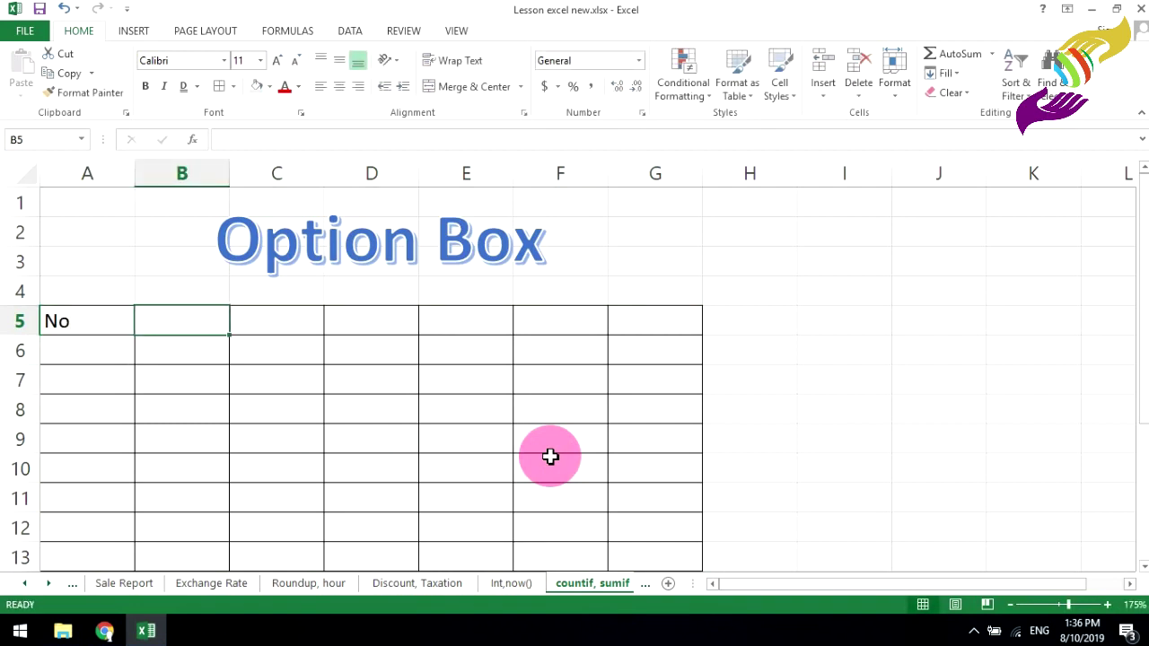
type("Name")
key("Tab")
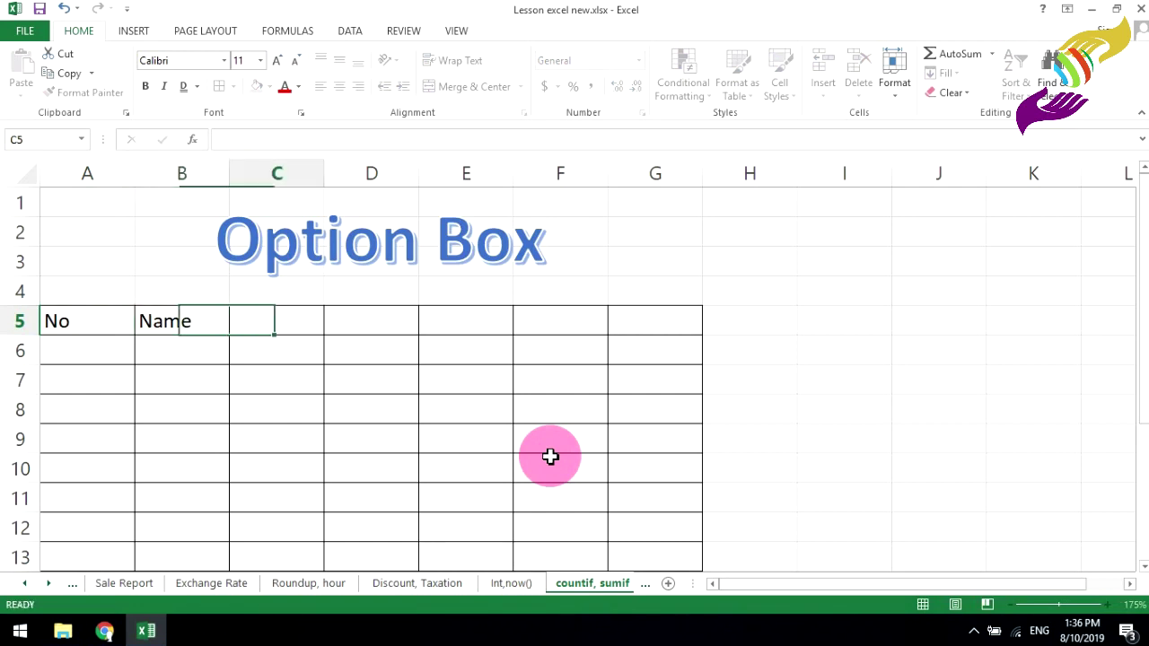
type("Sex")
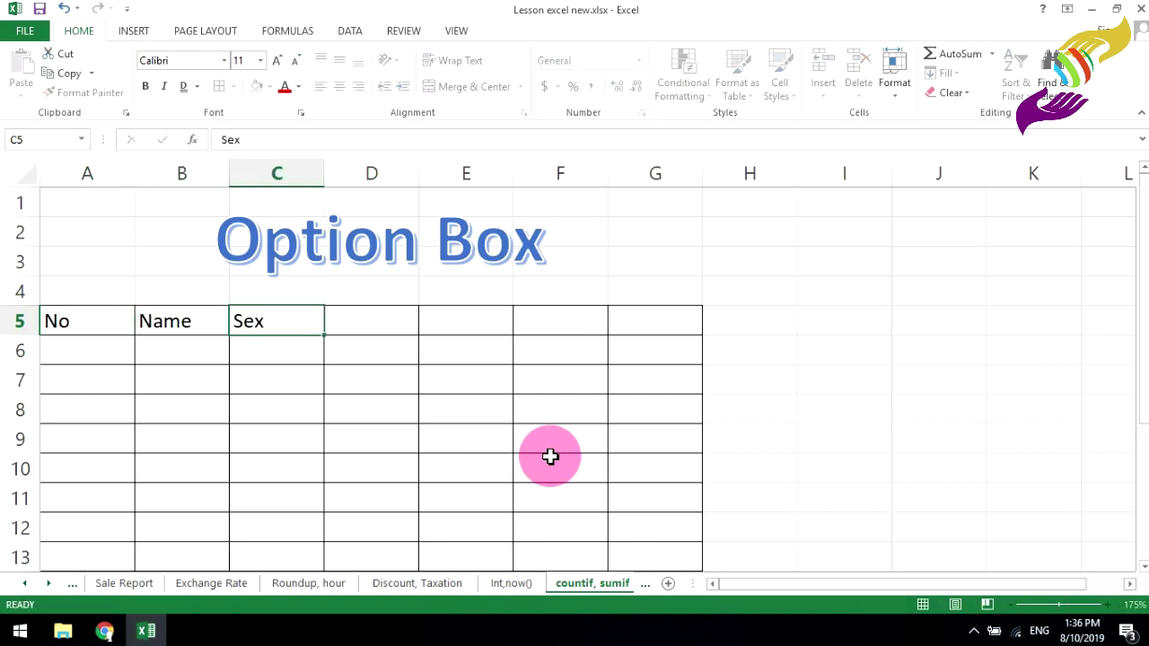
key("Tab")
- Enter the headers POB, Age, Position and Salary in D5:G5
type("PO")
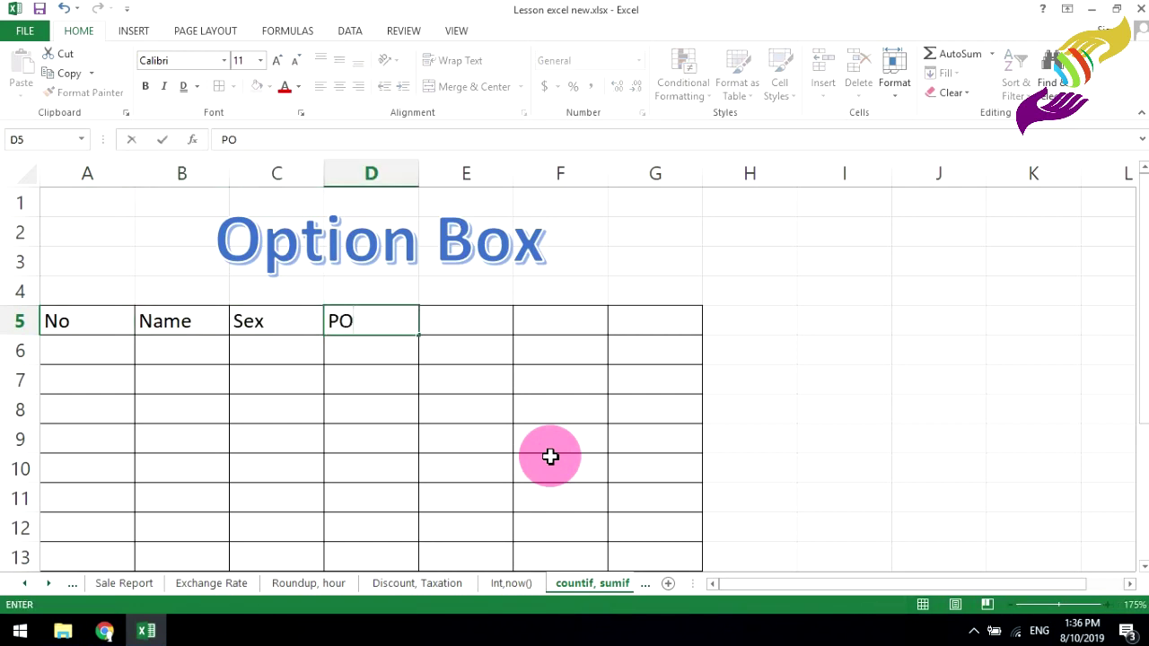
key("Tab")
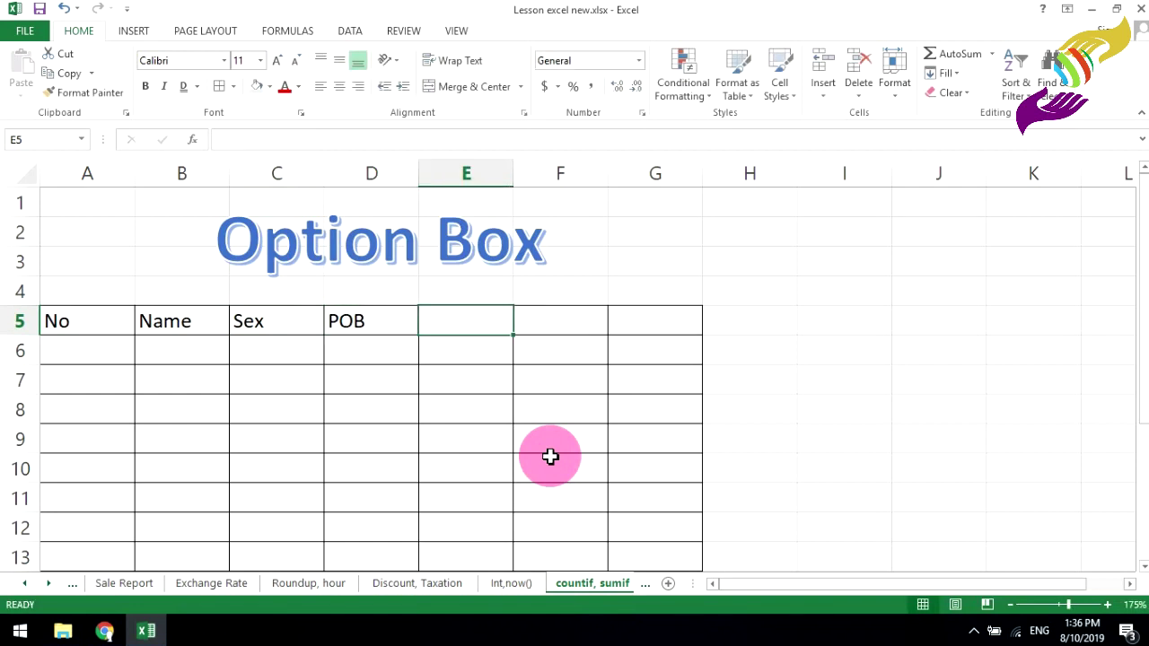
type("Age")
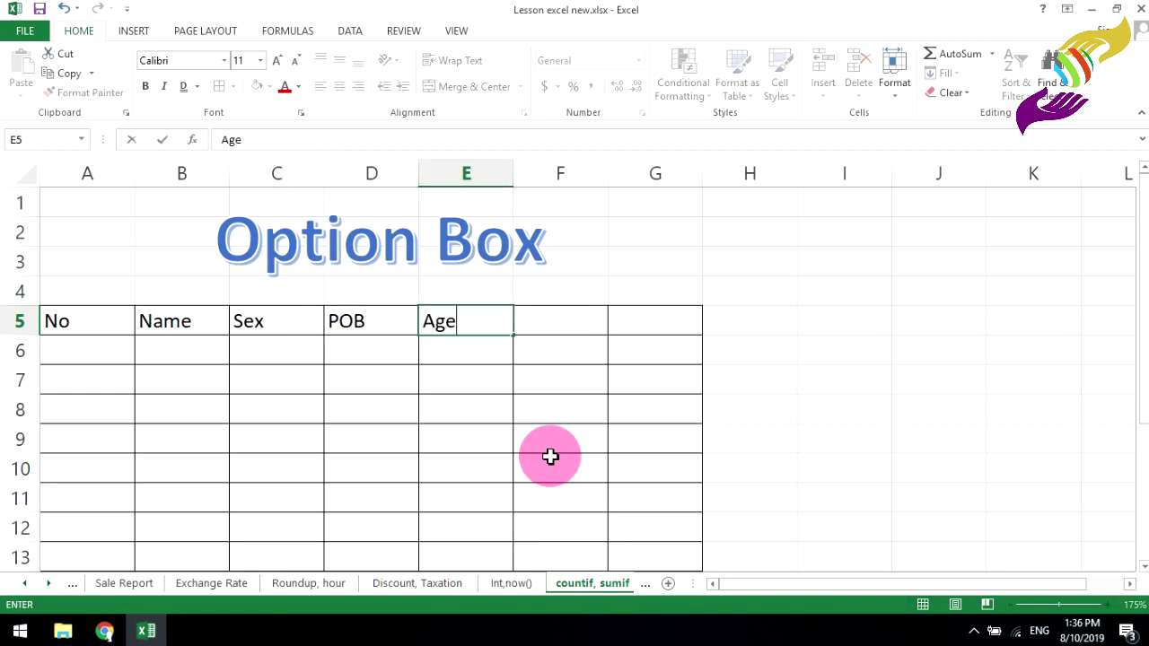
key("Tab")
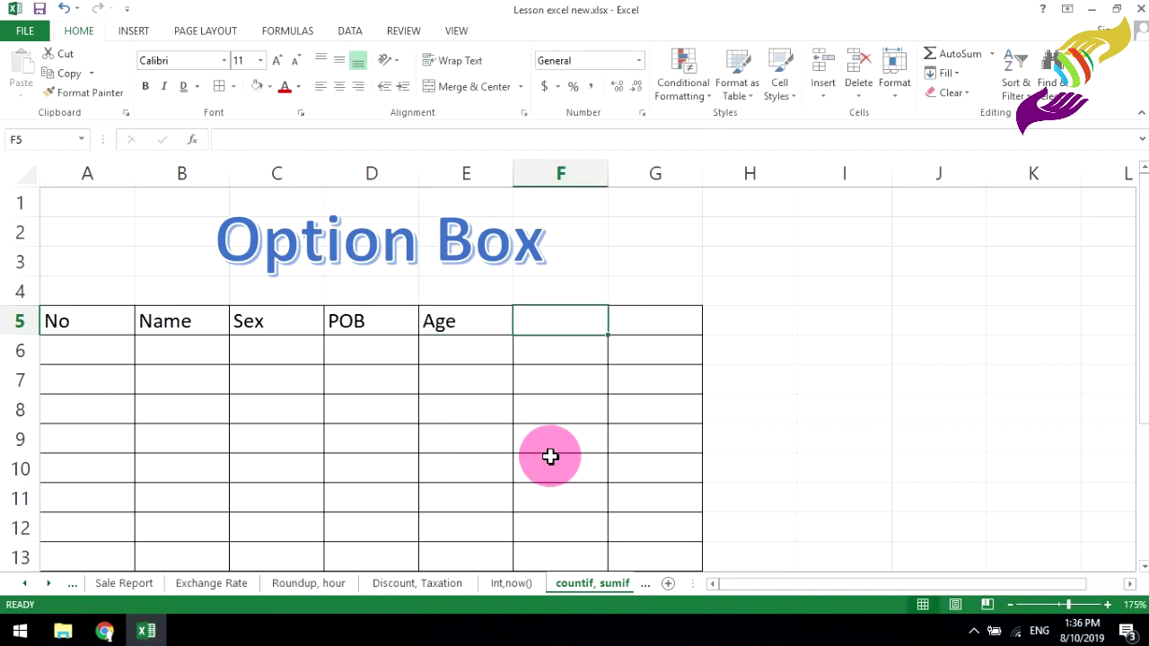
type("Position")
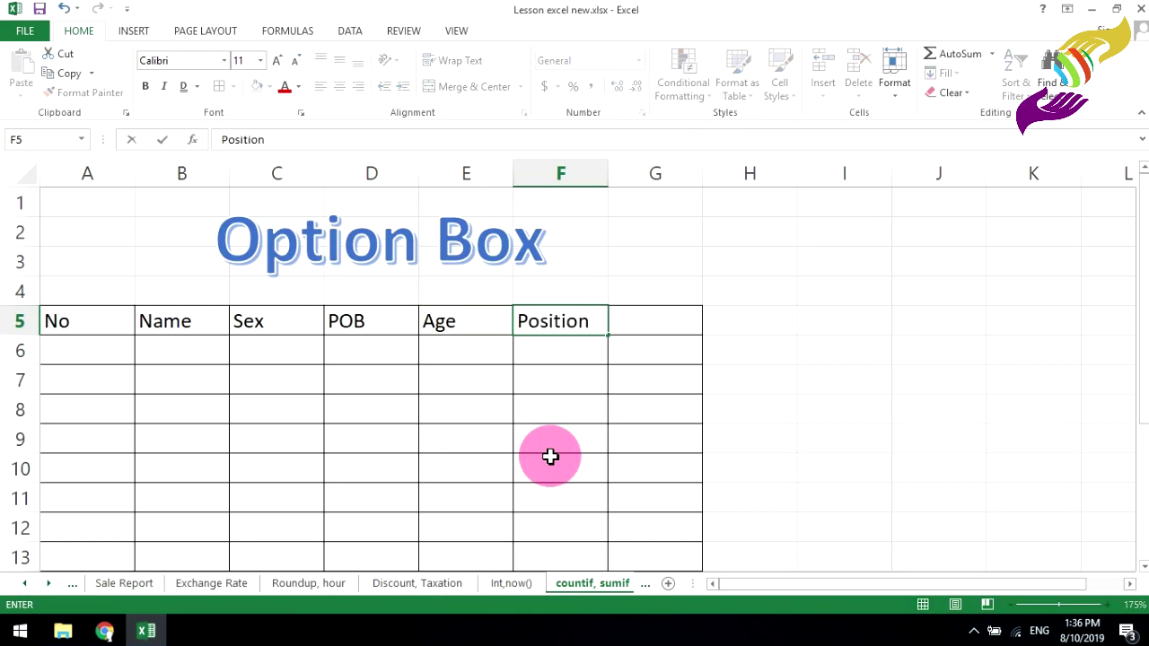
key("Tab")
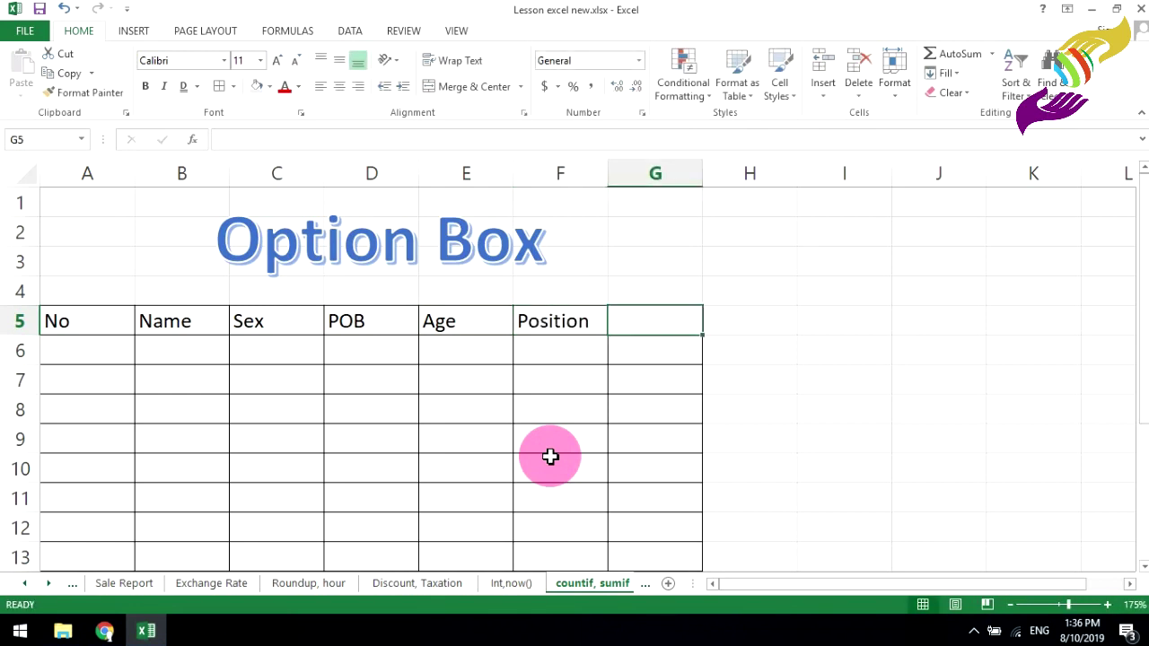
type("Salary")
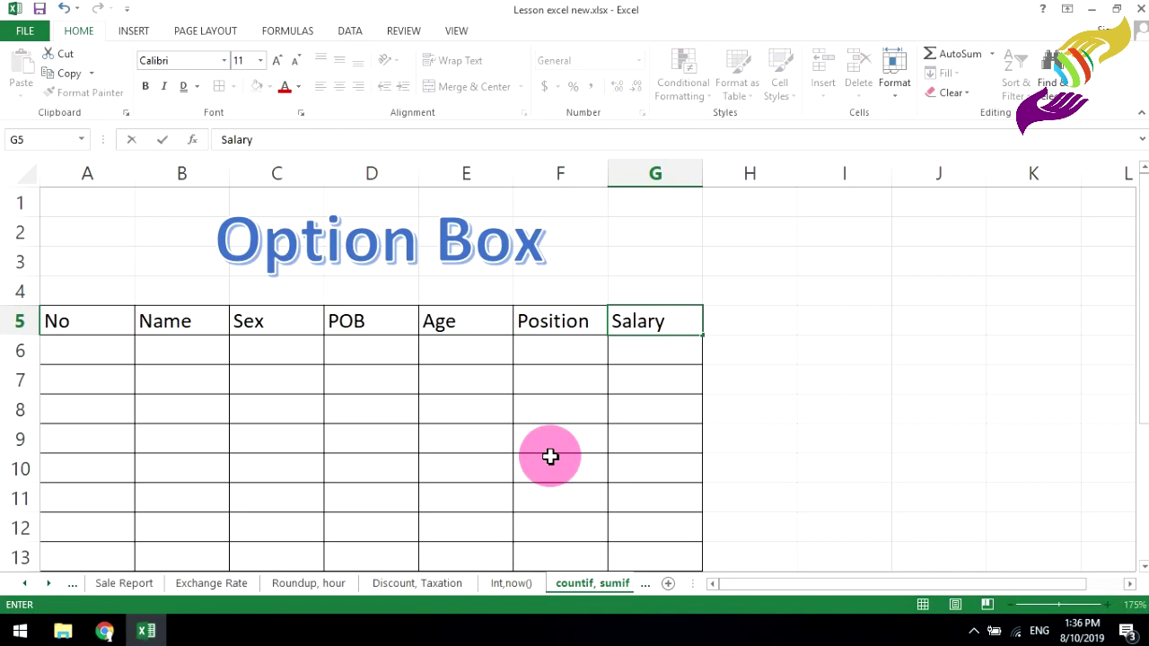
key("Tab")
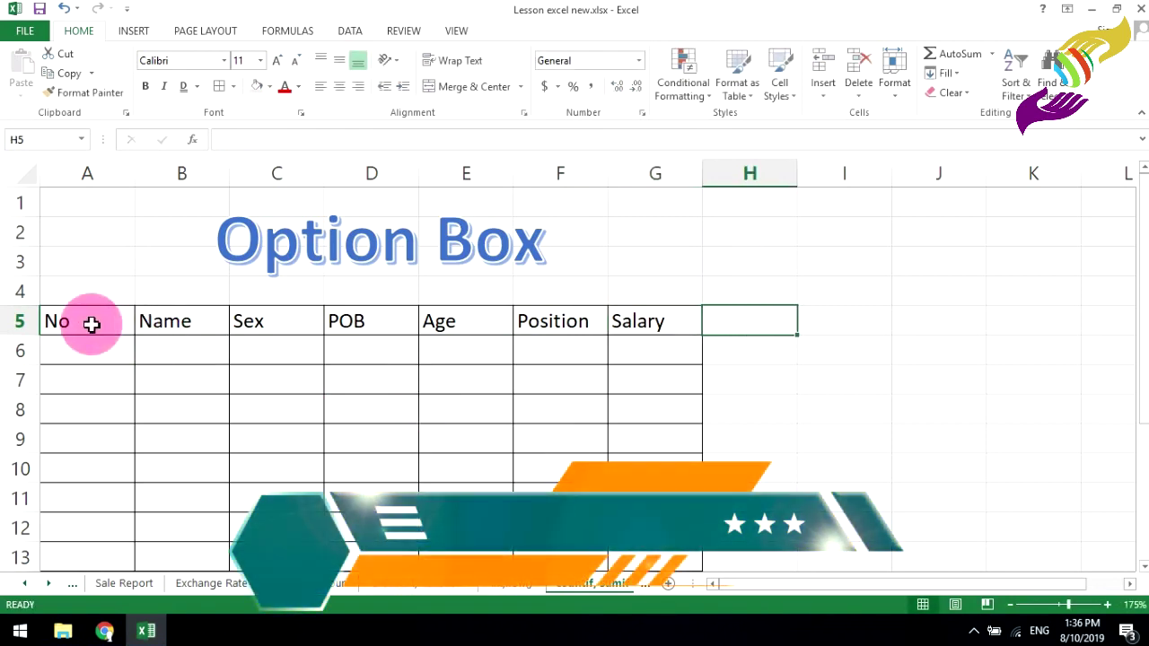
- Centre the header texts in row 5
left_click(12, 321)
left_click(336, 88)
left_click(90, 320)
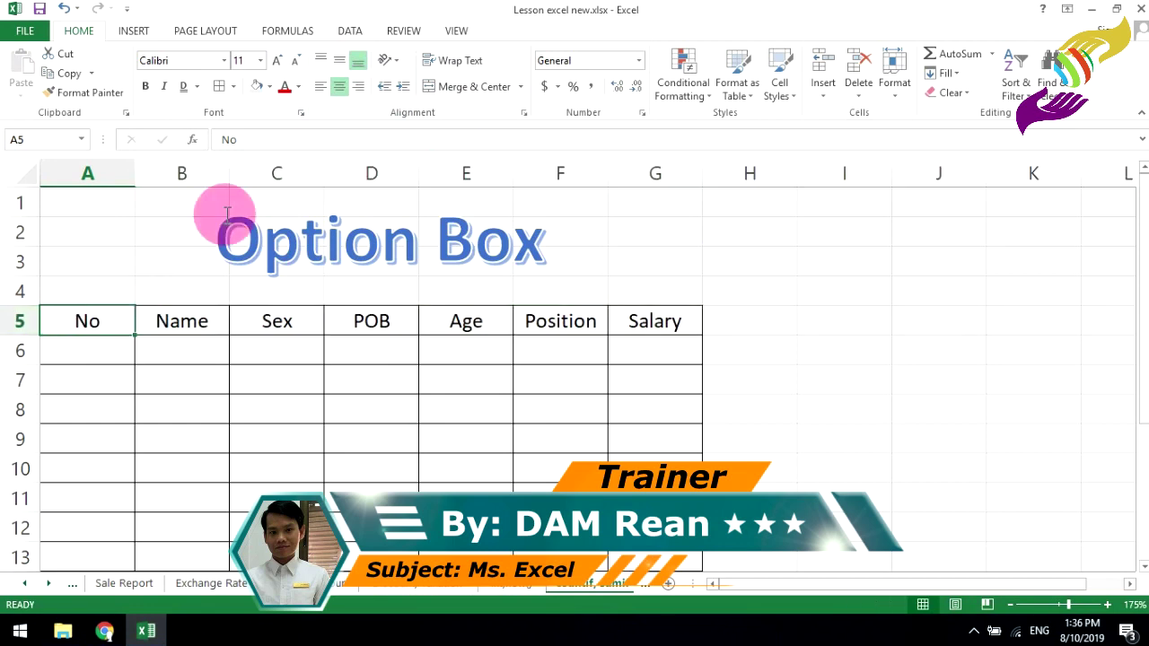
- Change the A5 header to N° by making the o superscript
double_click(247, 139)
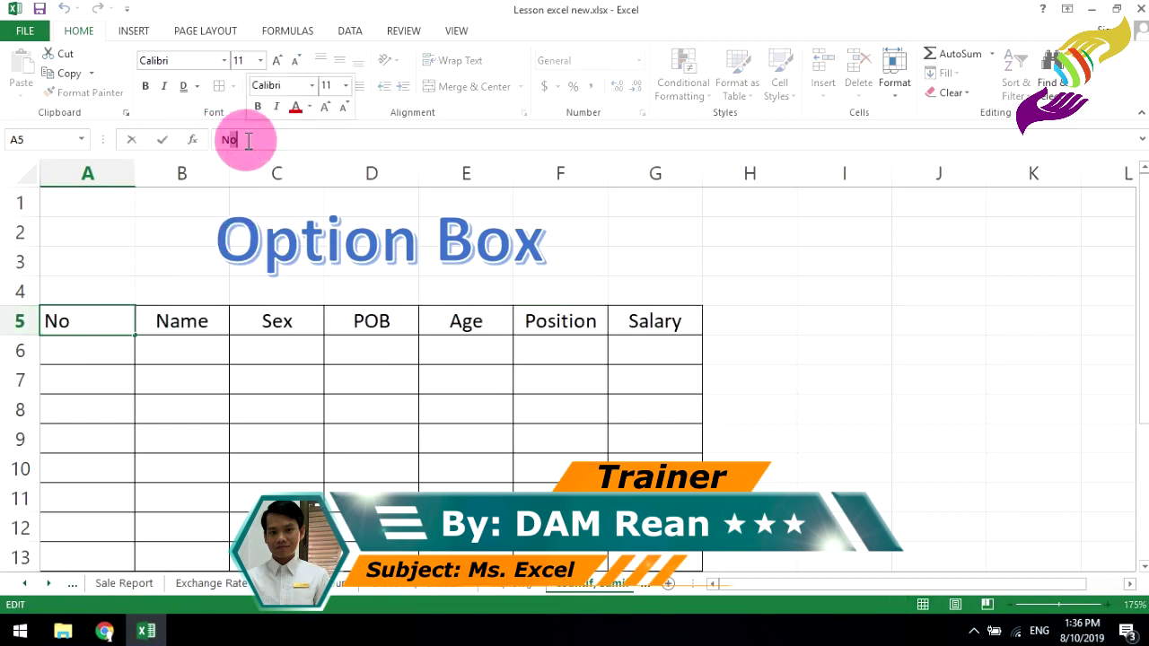
left_click(301, 113)
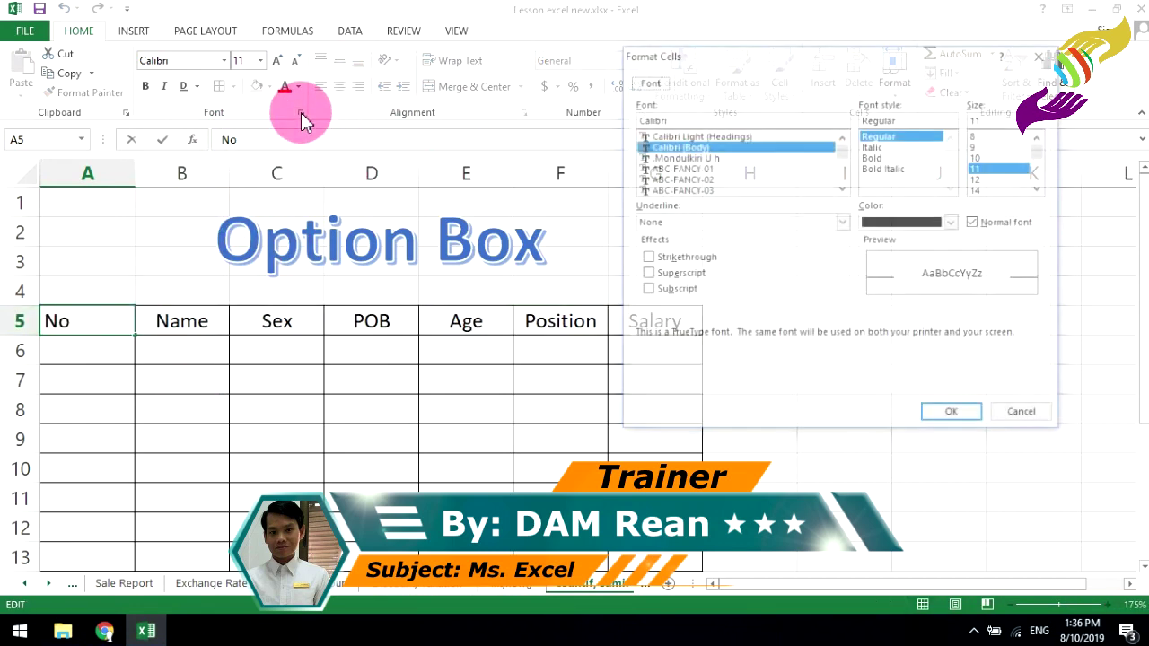
left_click(678, 273)
left_click(952, 414)
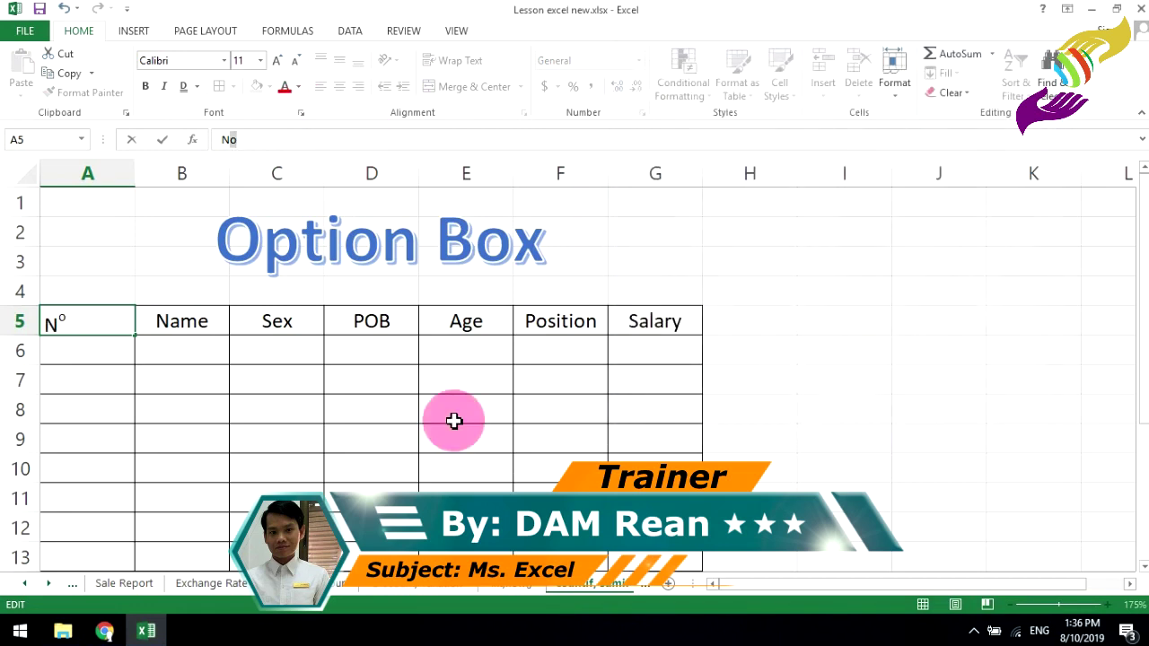
left_click(316, 392)
left_click(95, 356)
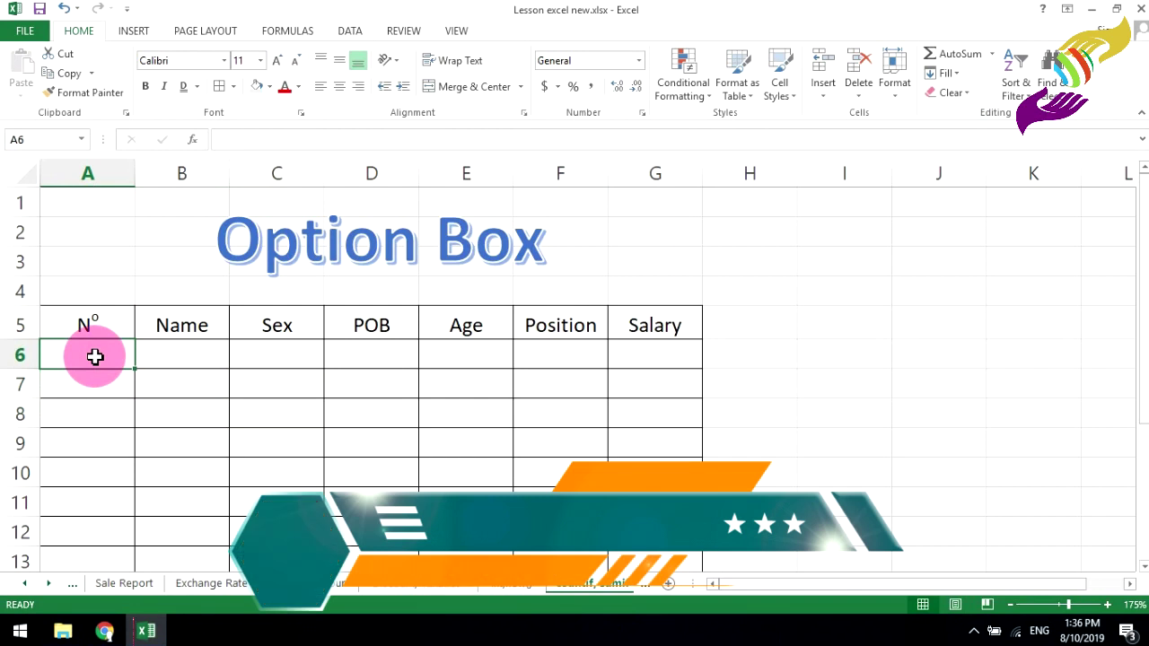
- Number A6:A13 from 1 to 8 as a fill series and centre them
type("1")
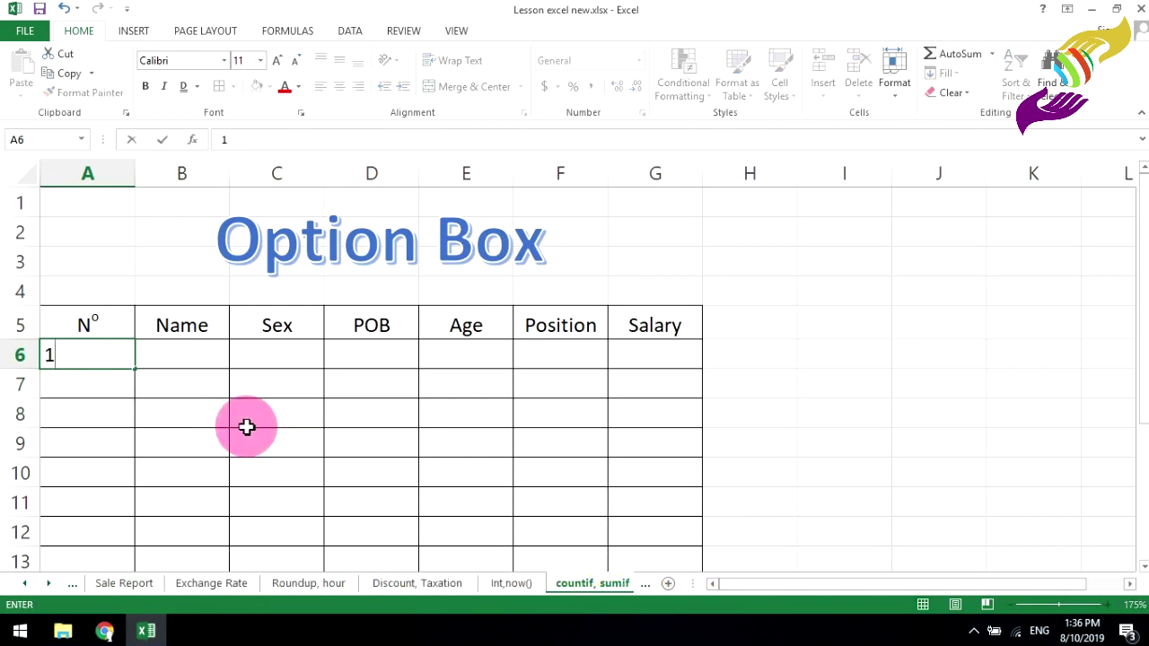
left_click(275, 442)
left_click(117, 356)
left_click_drag(134, 369, 147, 514)
left_click(148, 528)
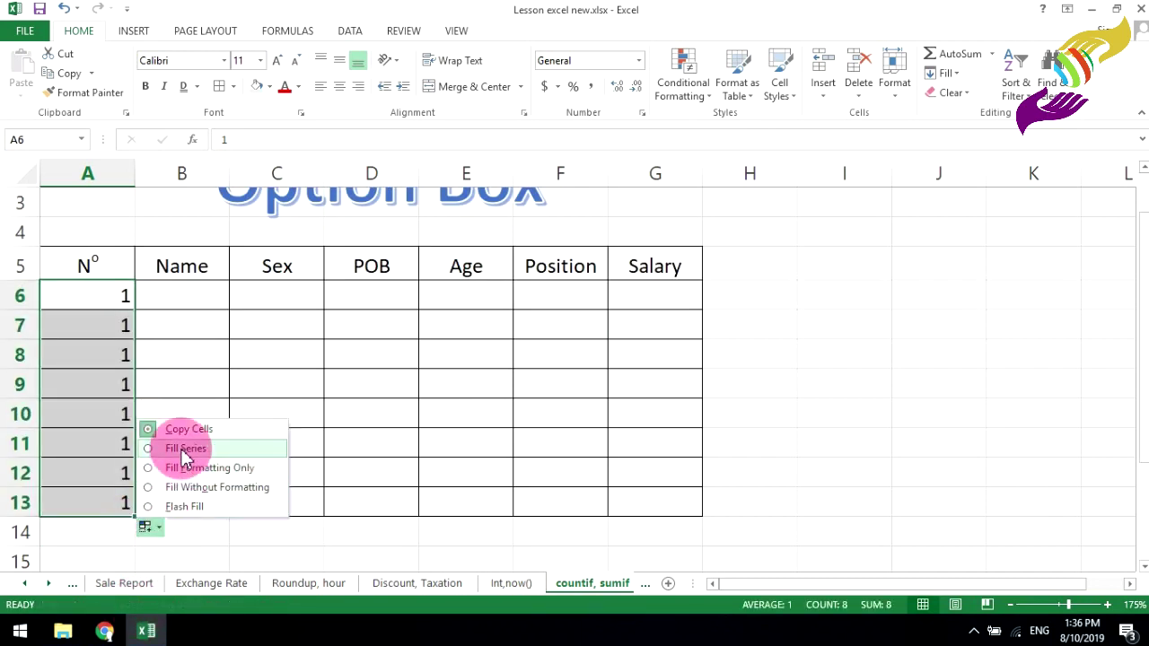
left_click(183, 448)
left_click(340, 86)
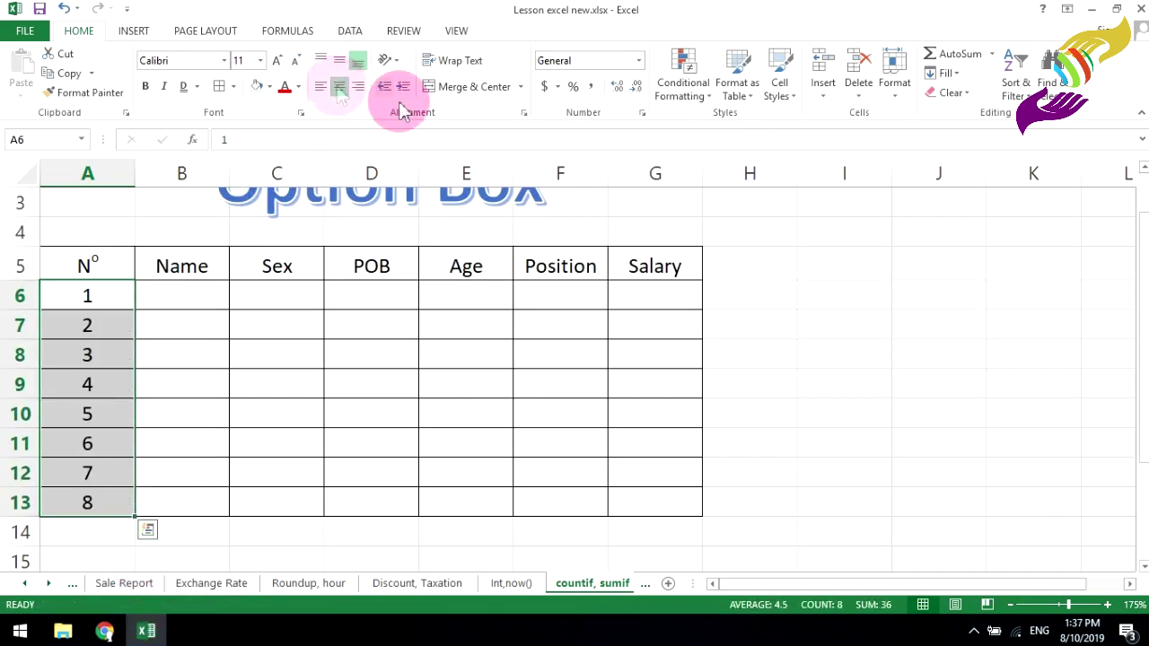
- Apply the custom number format 000 so the numbers show as 001–008
left_click(643, 112)
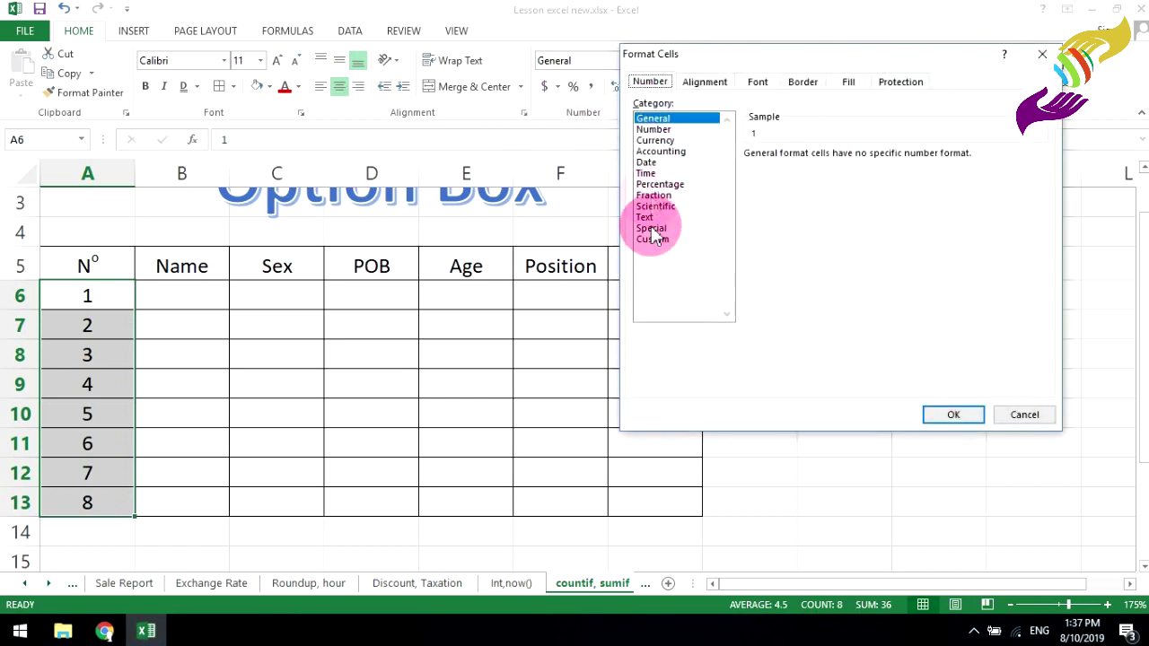
left_click(653, 239)
left_click(796, 184)
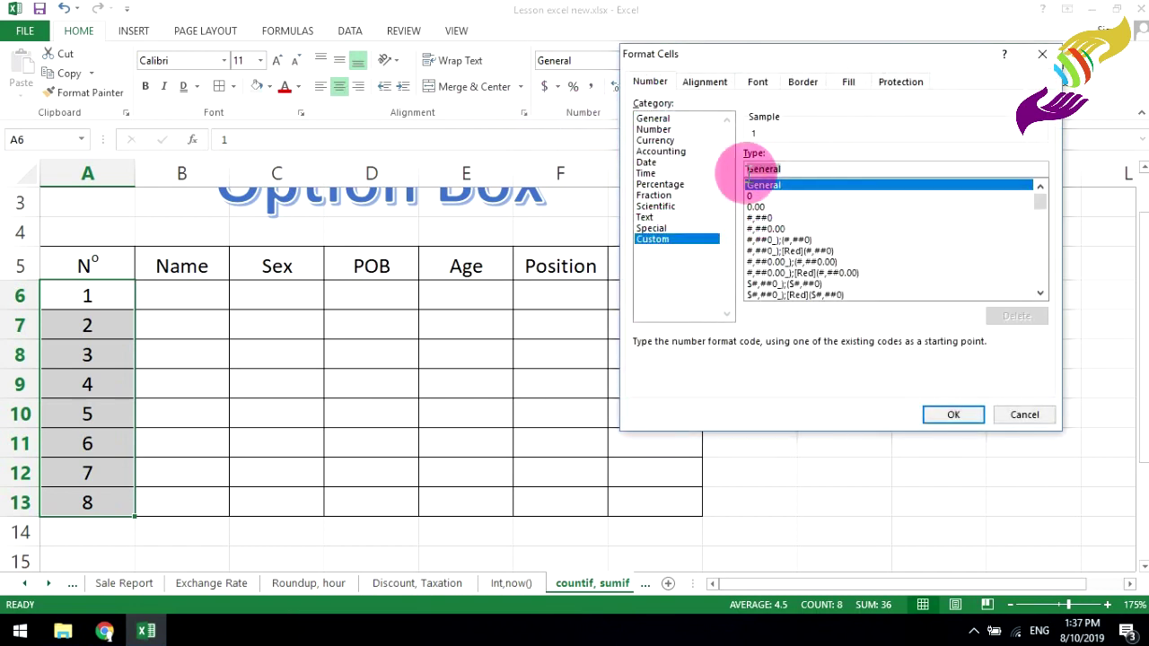
type("000")
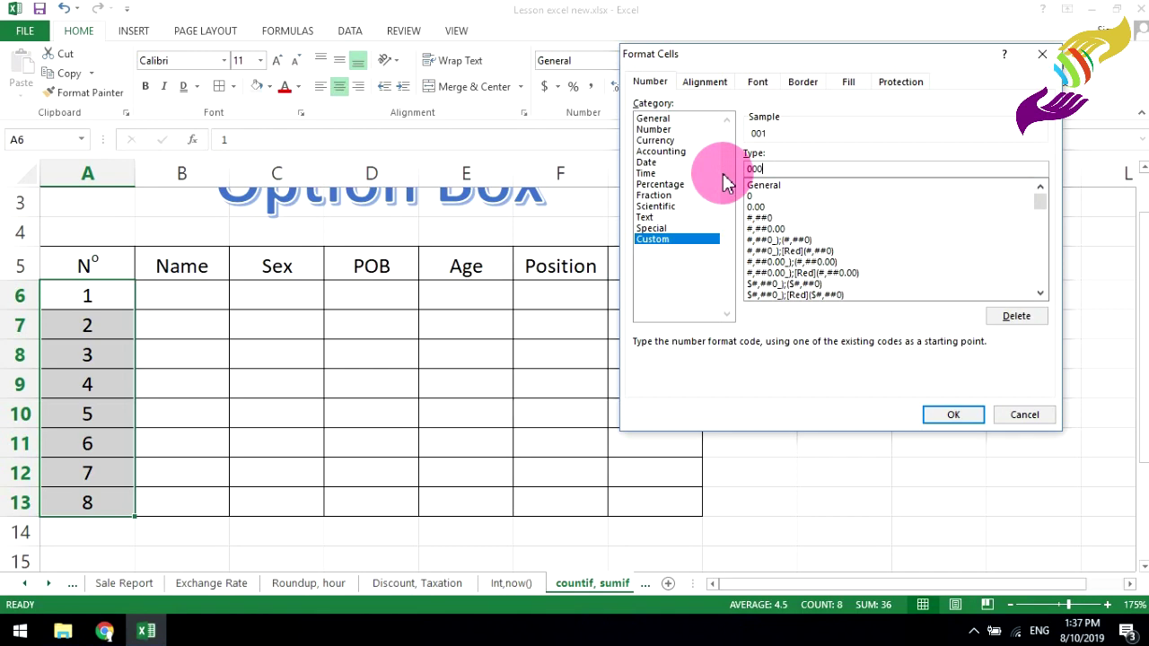
left_click(976, 414)
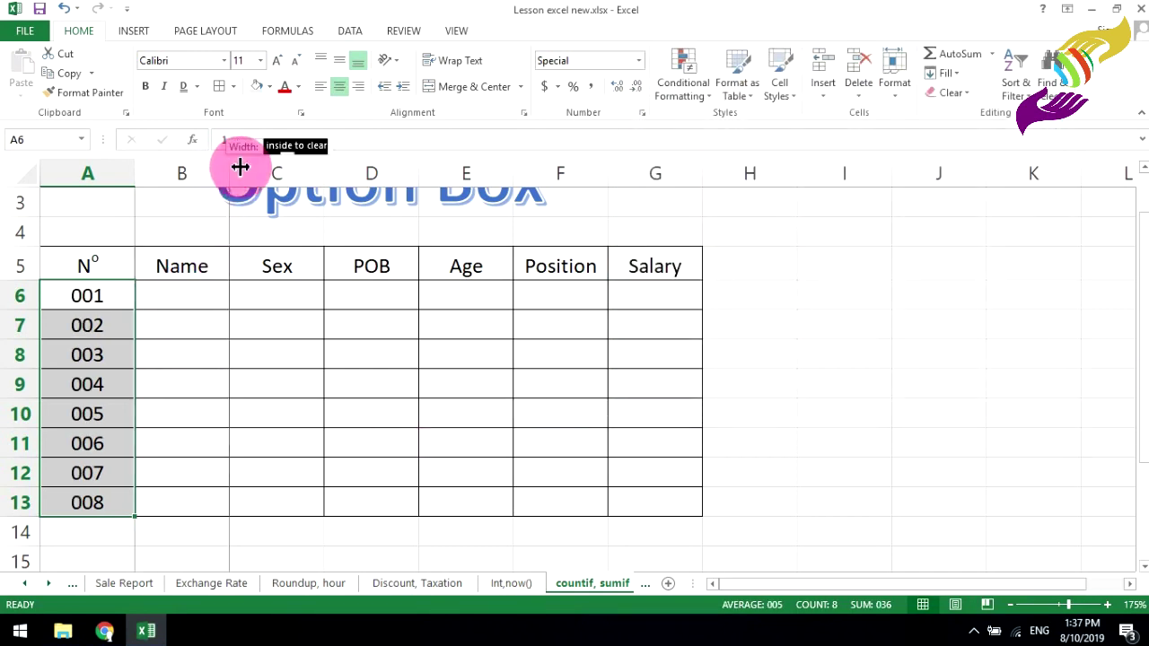
- Widen the Name column and start typing the first name in B6
left_click_drag(224, 167, 280, 167)
left_click(188, 295)
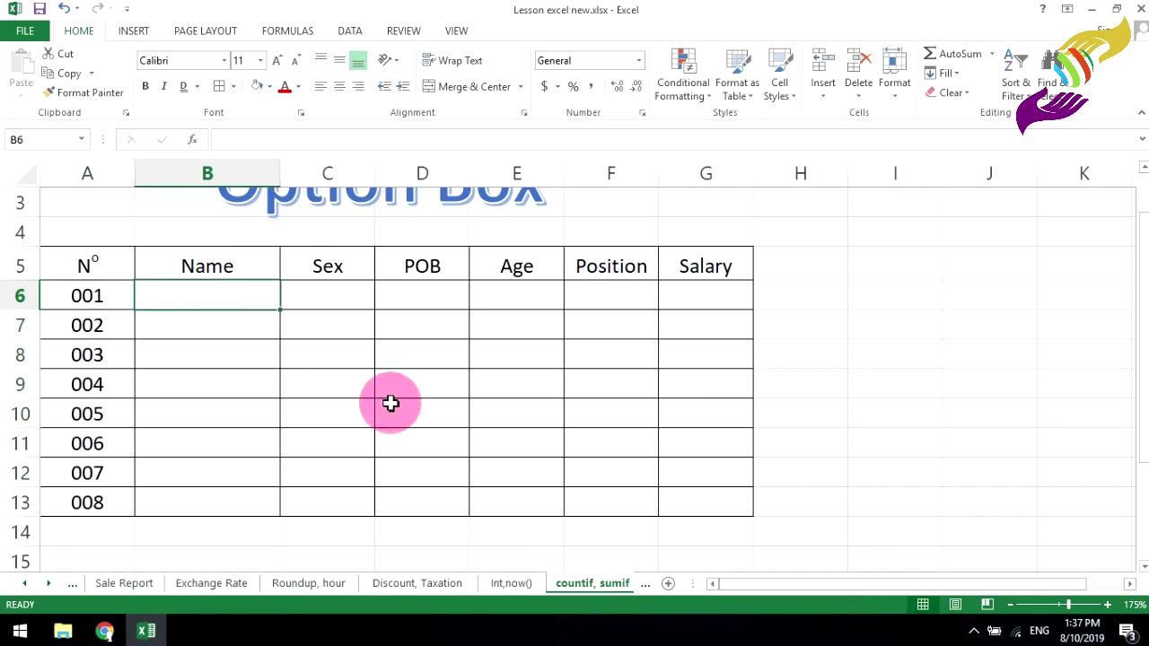
type("Mr. Book")
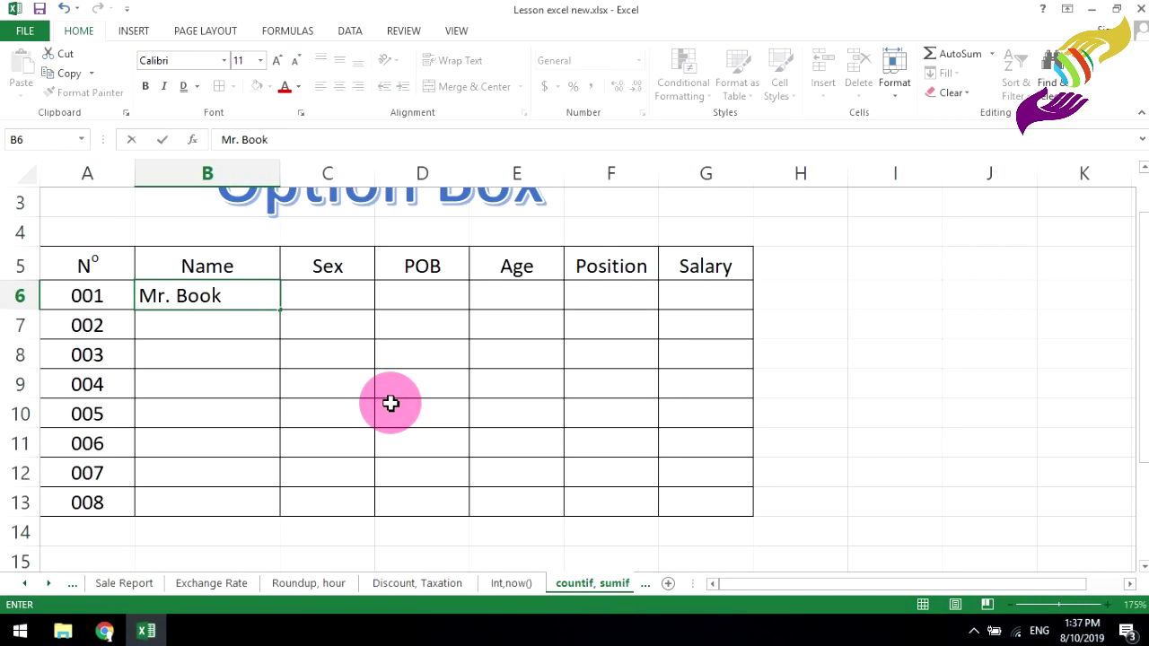
- Commit the first employee name and enter the next three names in B7:B9
key("Return")
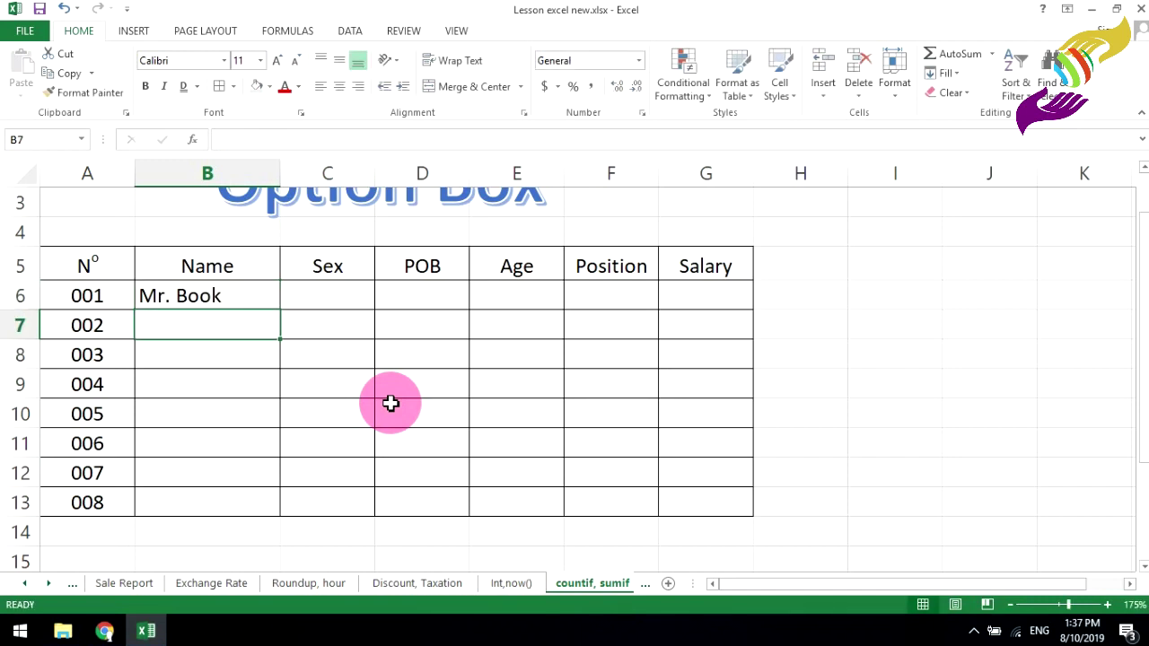
type("Mr. ")
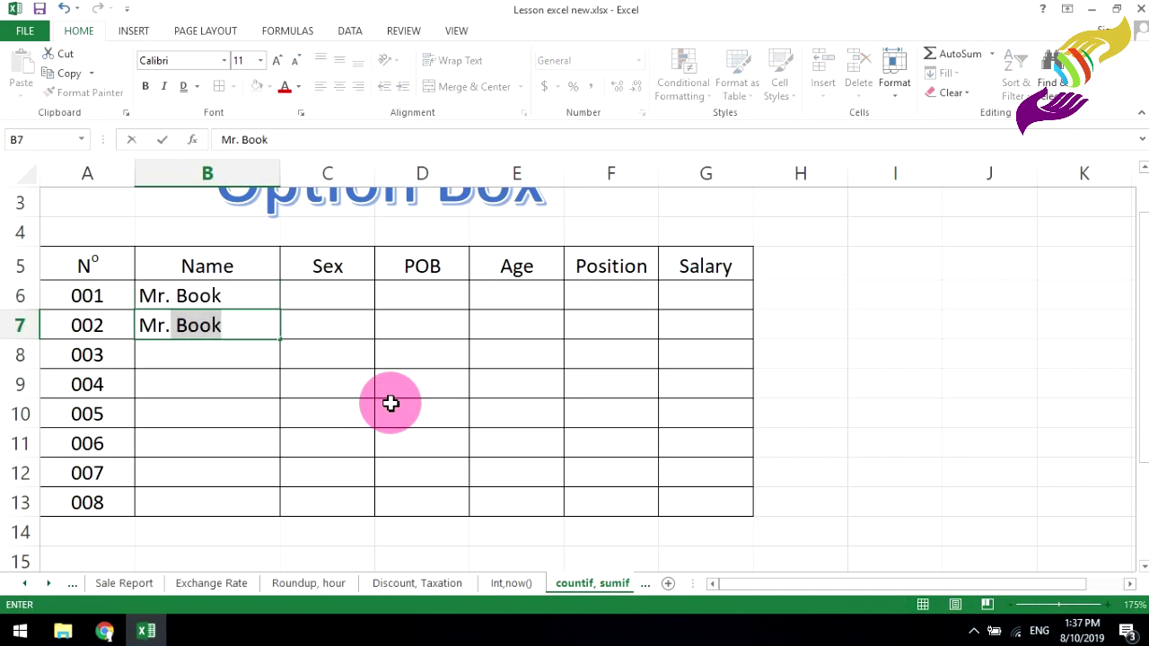
type("Bannana")
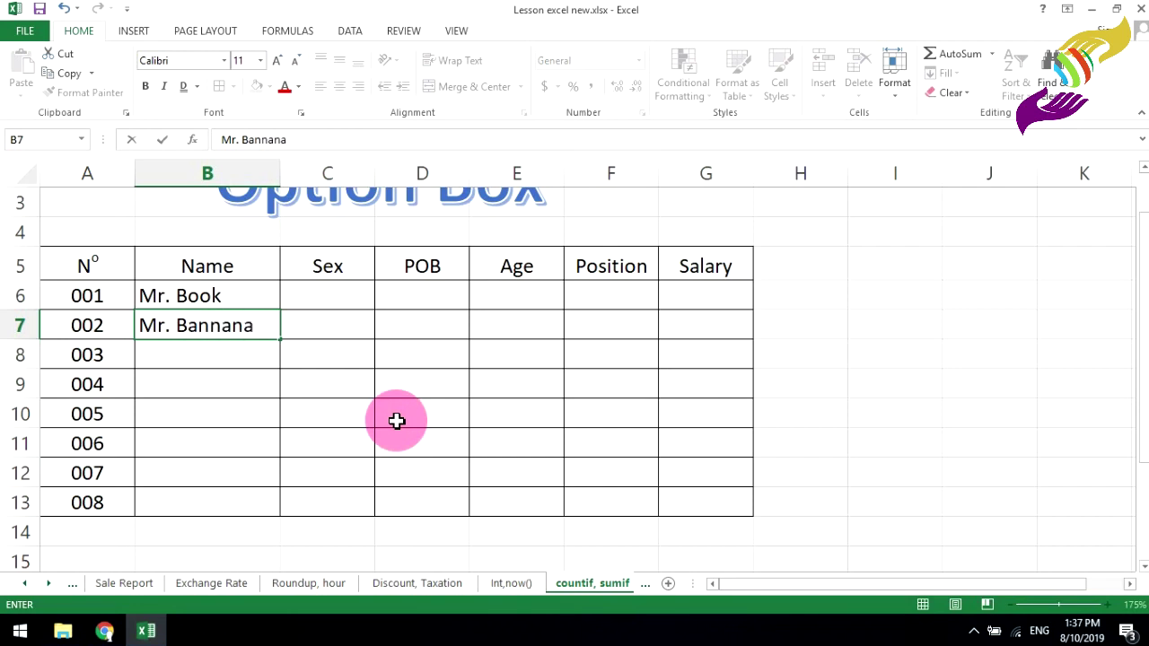
key("Return")
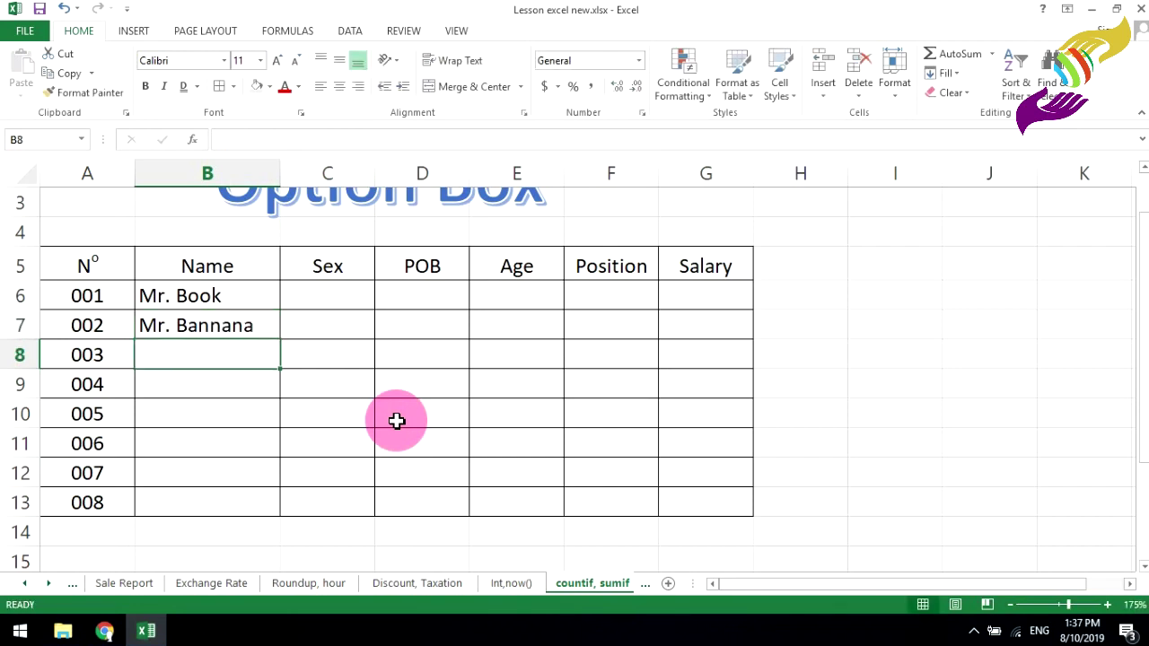
type("Mis")
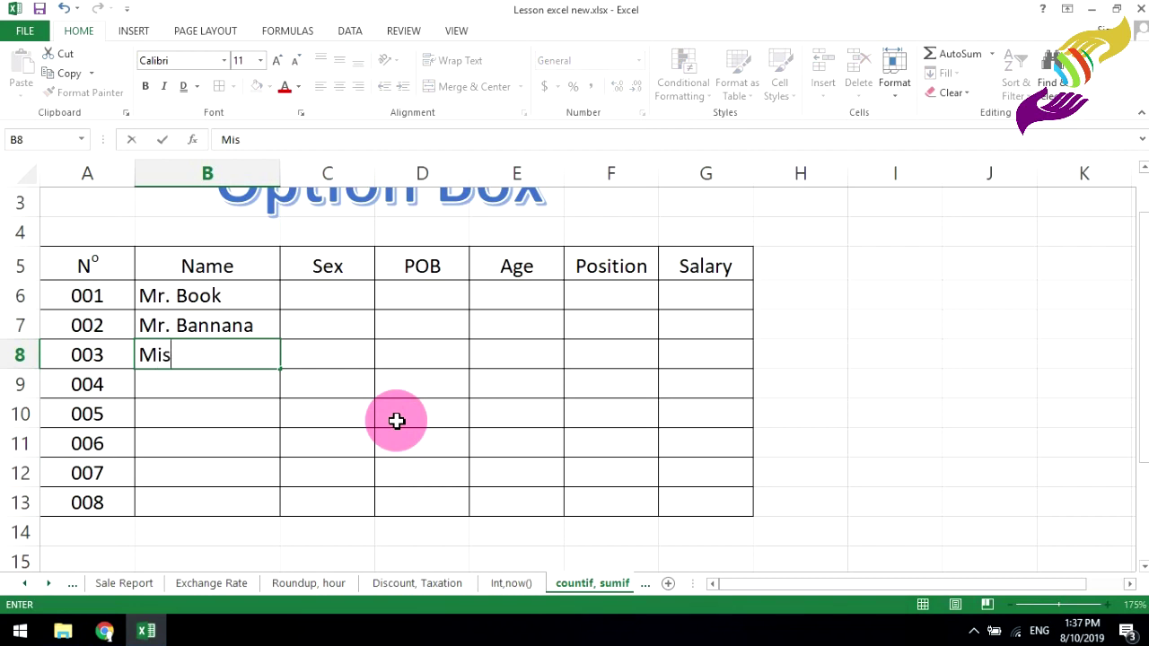
type("pp e")
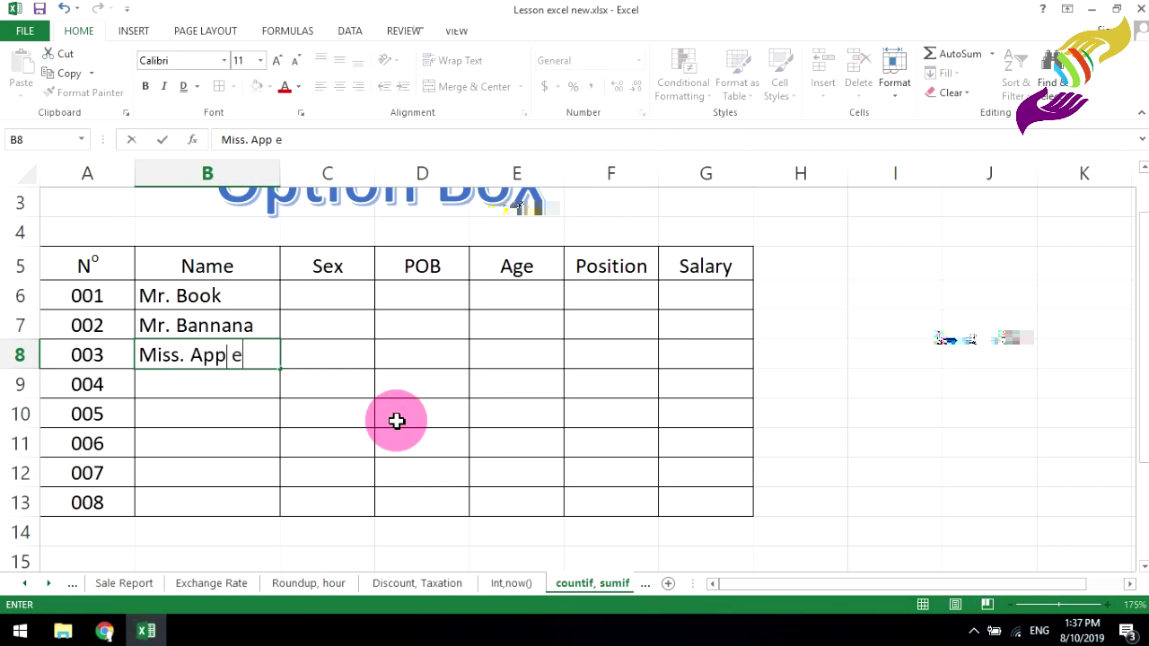
key("Return")
type("Mr. Wa")
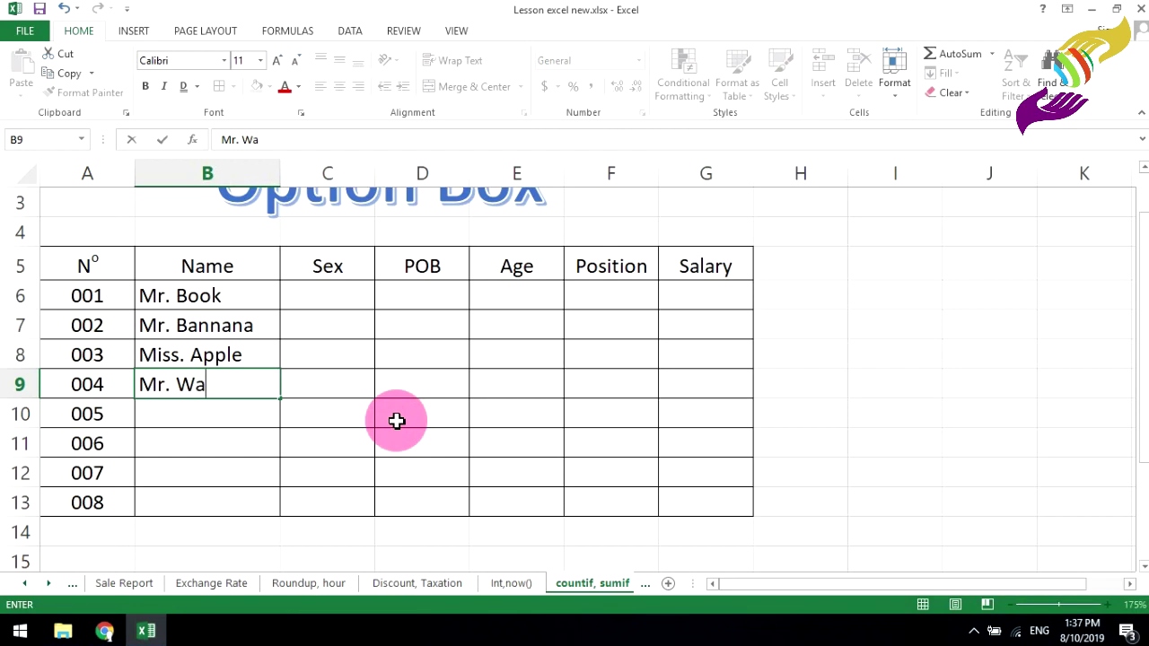
type("ter")
key("Return")
- Enter the remaining four employee names in B10:B13
type("Mr. S")
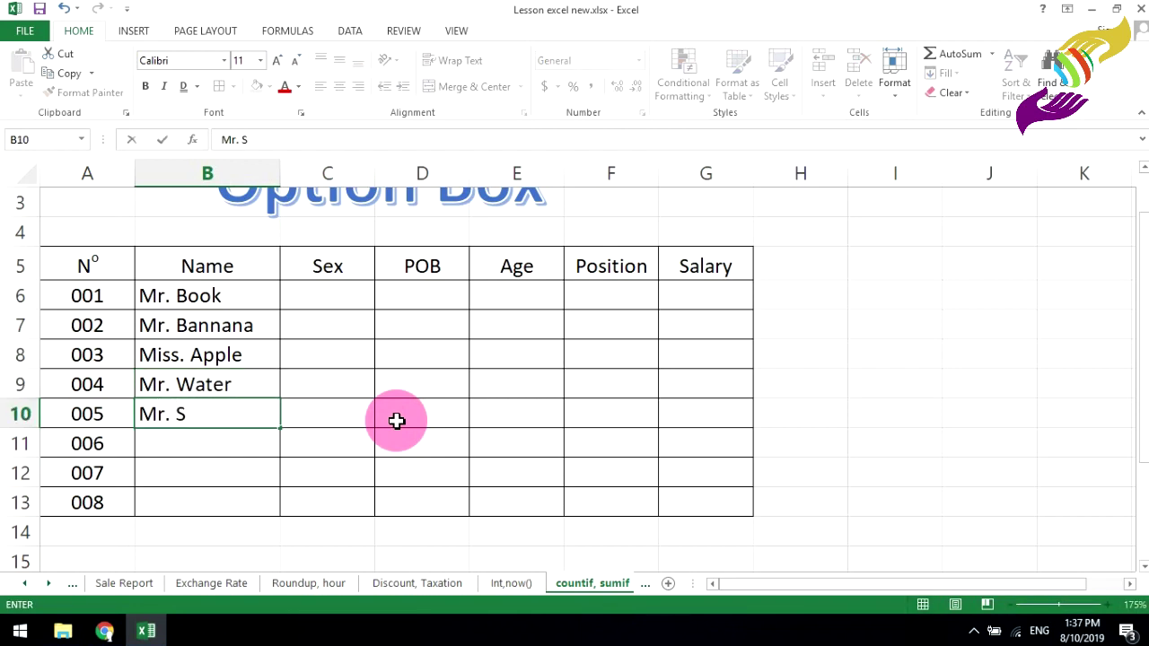
type("mile")
key("Return")
type("M")
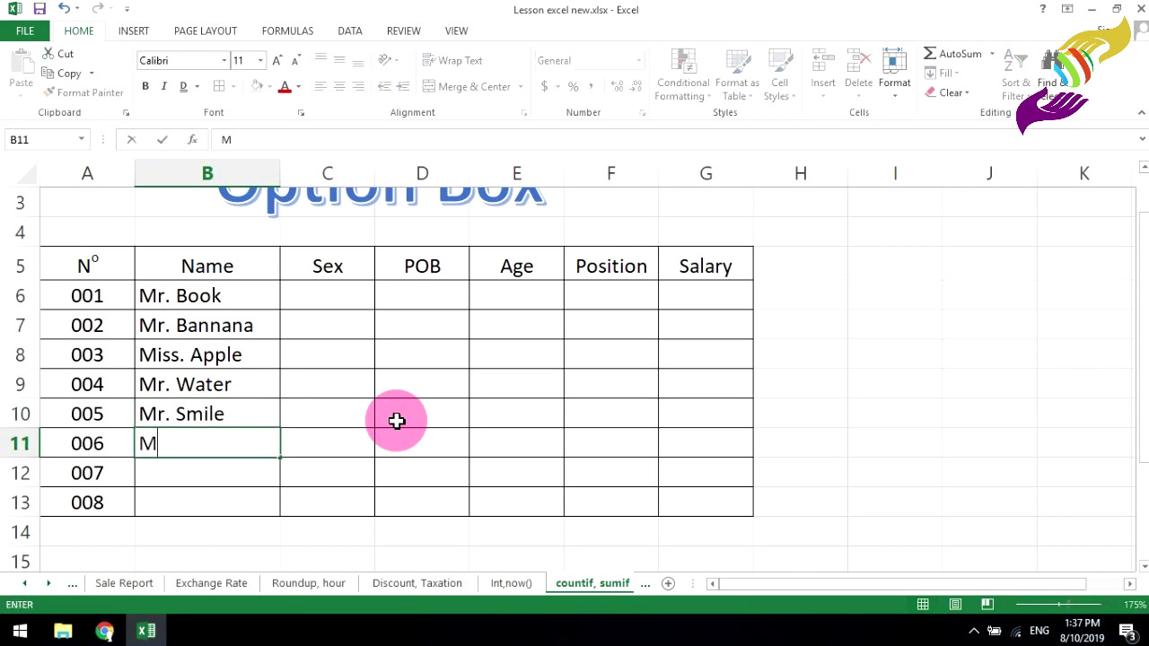
type("iss. ")
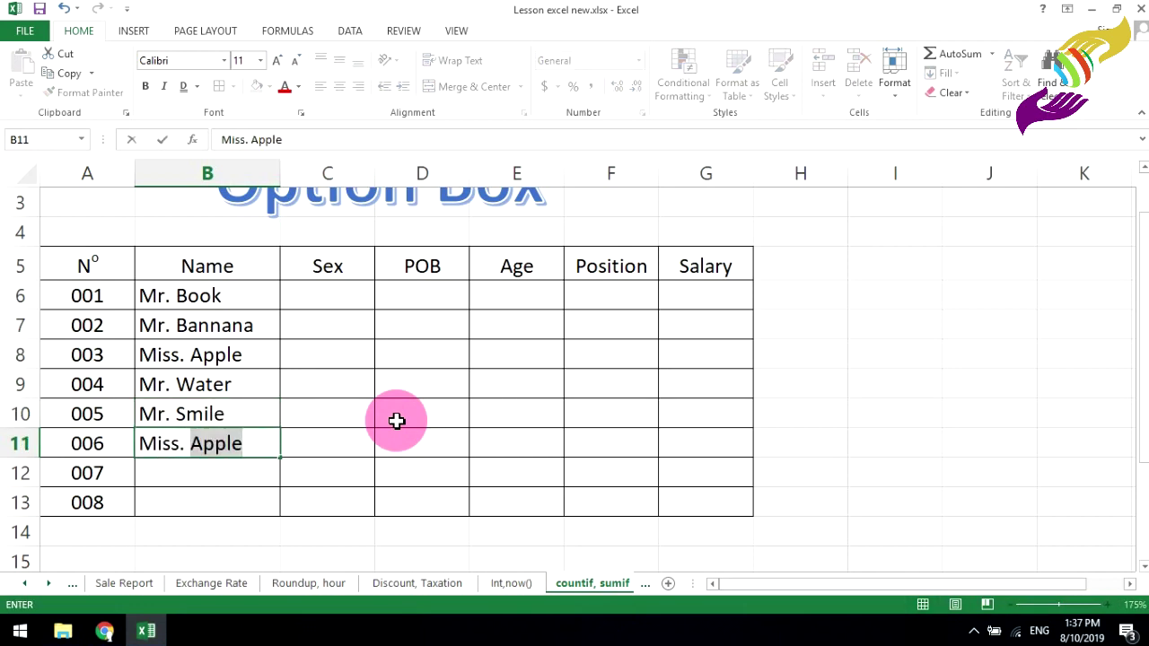
type("appy")
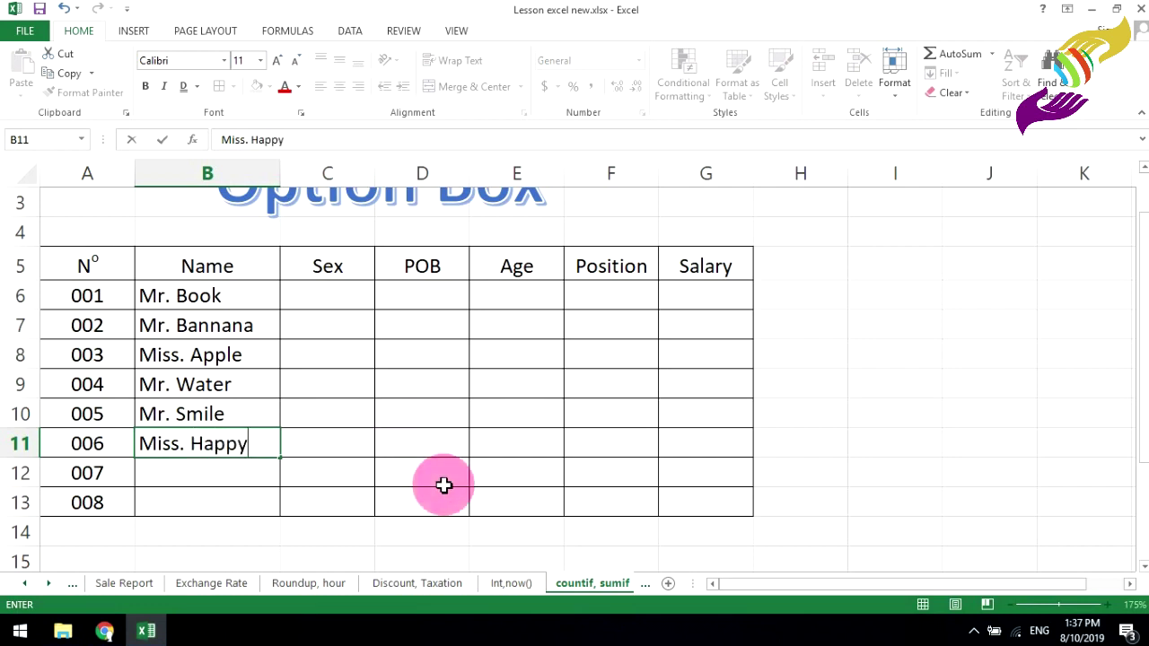
key("Return")
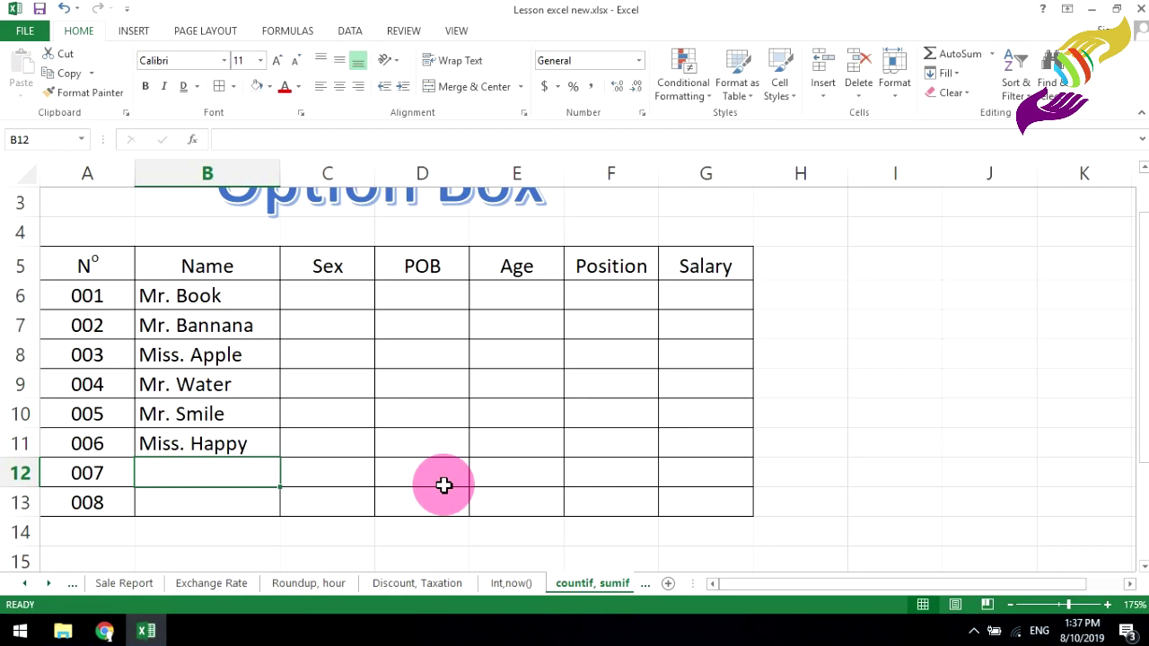
type("Miss. Joy")
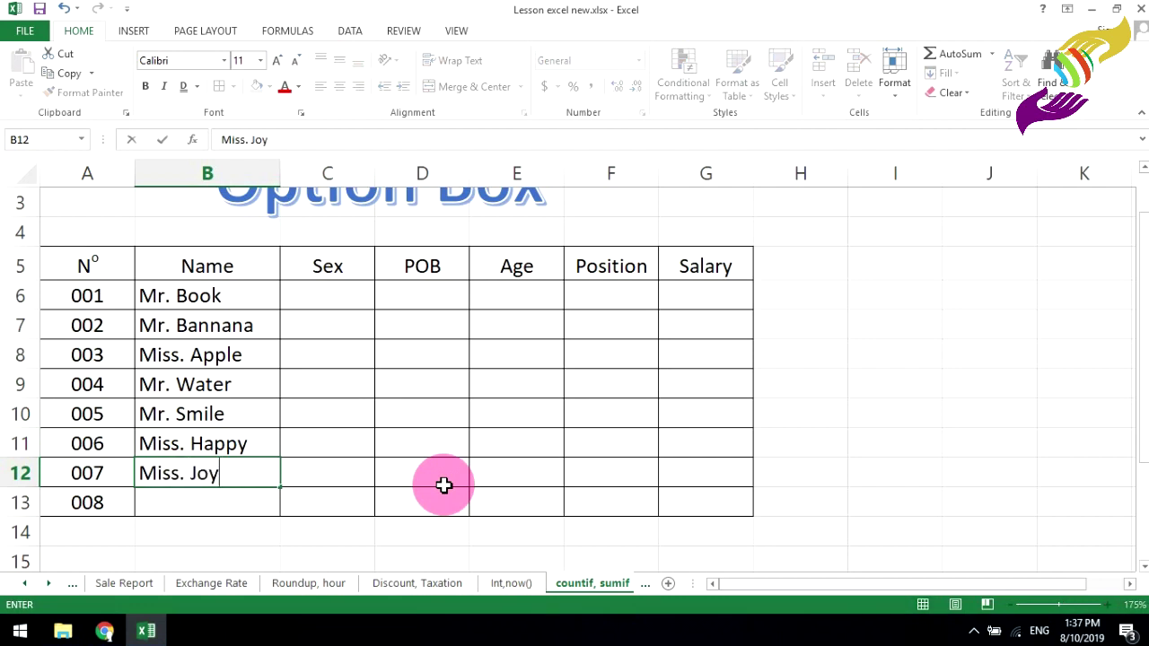
key("Return")
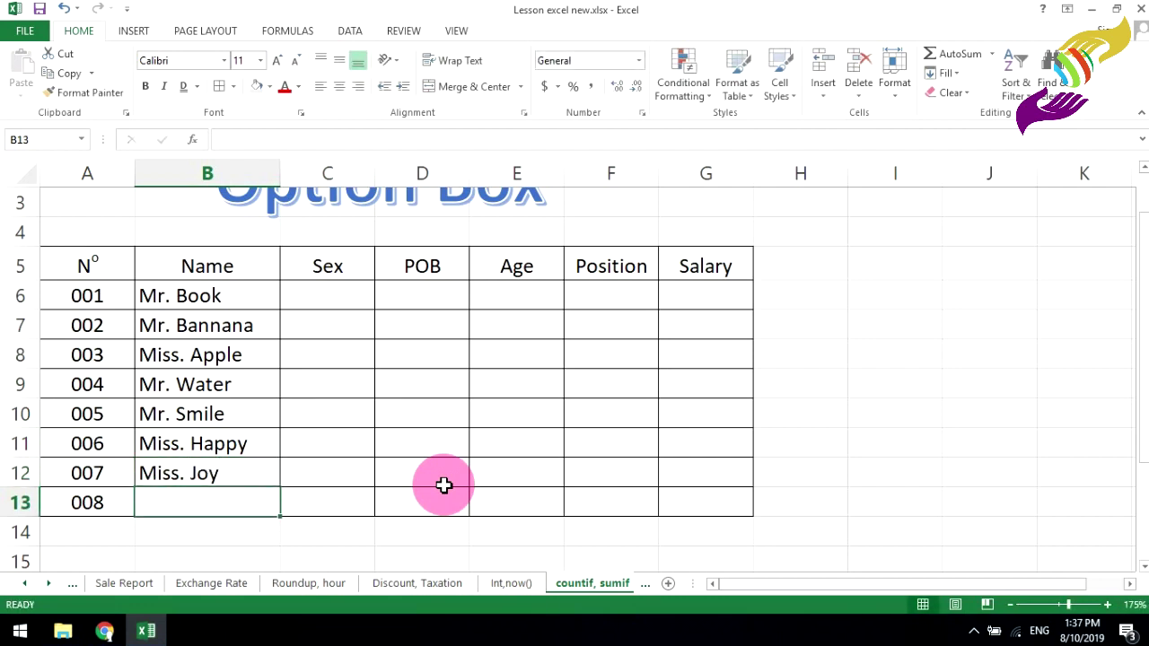
type("Miss. You")
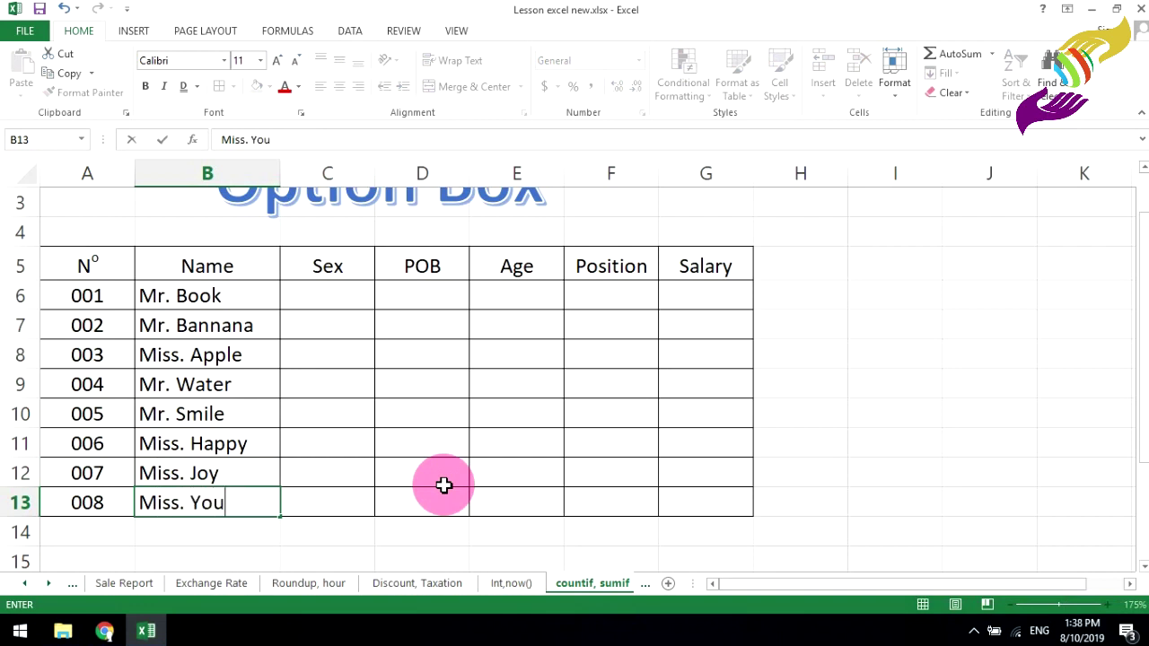
left_click(418, 383)
- Apply a List data validation to the Sex cells C6:C13
left_click_drag(329, 299, 328, 499)
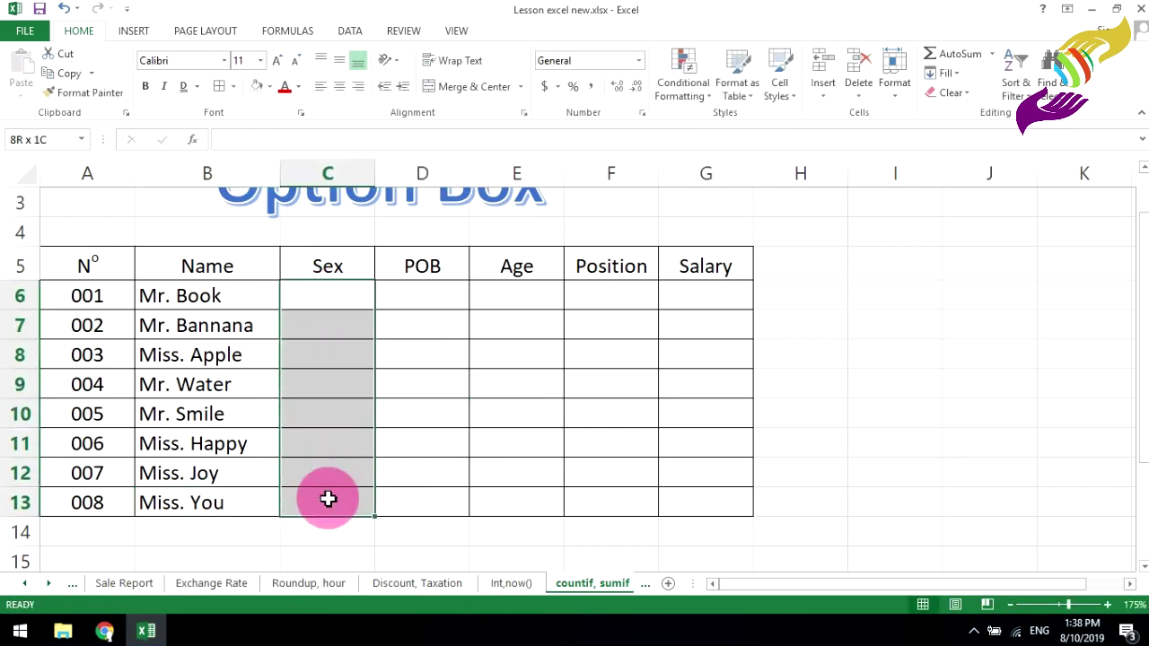
left_click(354, 38)
left_click(712, 97)
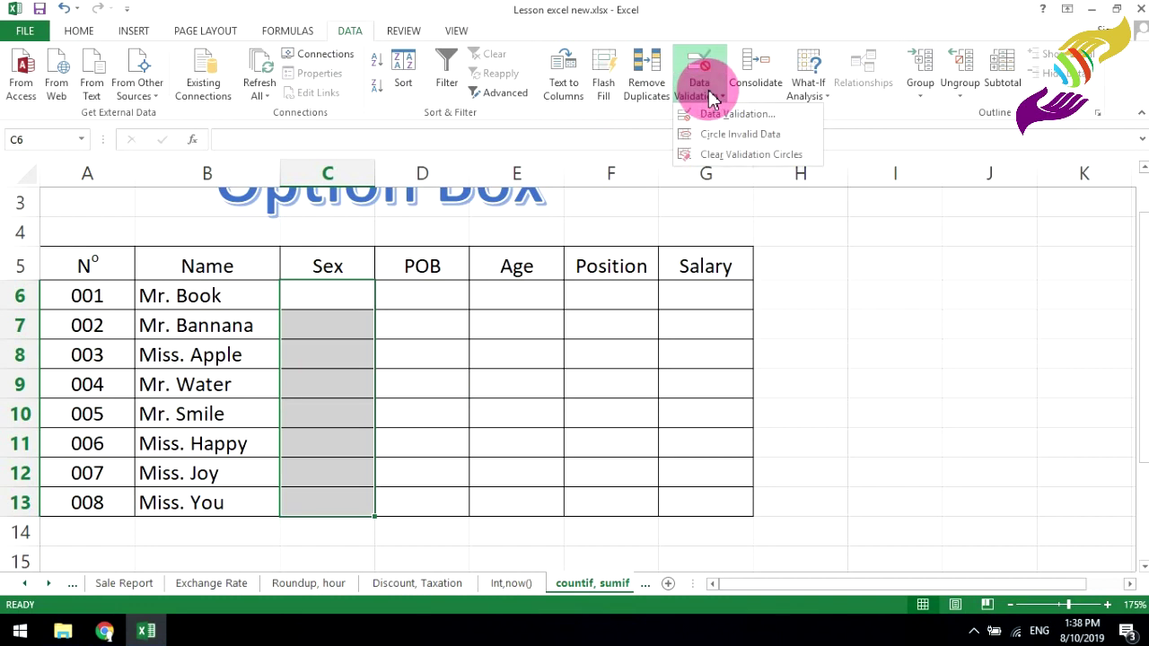
left_click(717, 112)
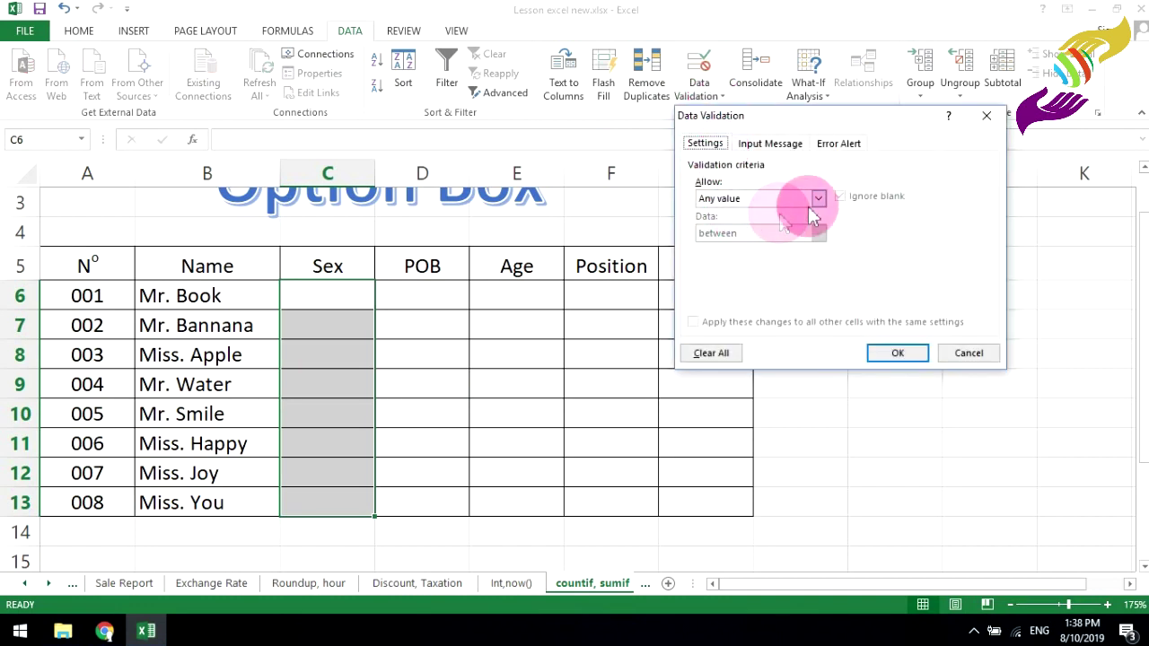
left_click(816, 200)
left_click(705, 244)
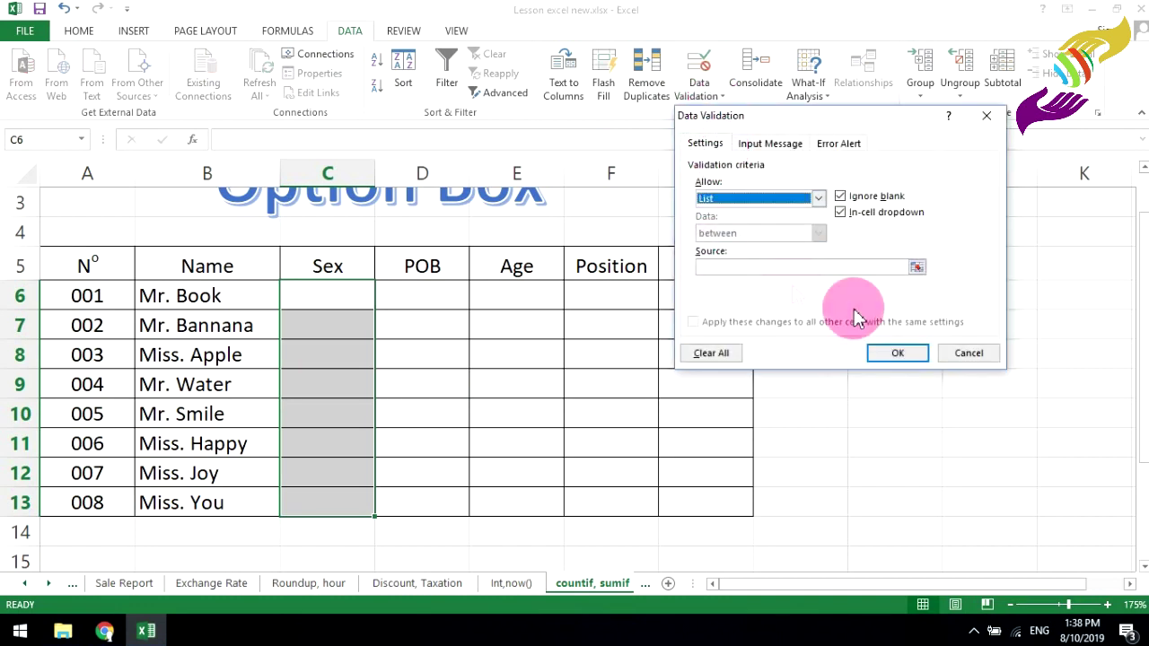
left_click(917, 267)
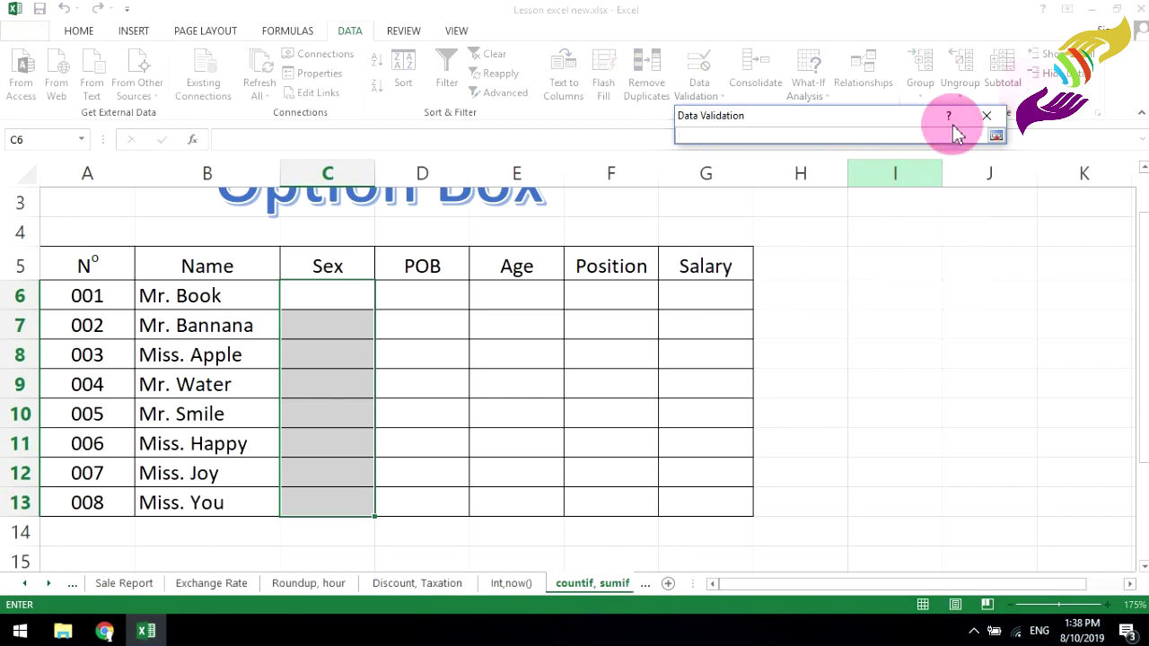
left_click(996, 136)
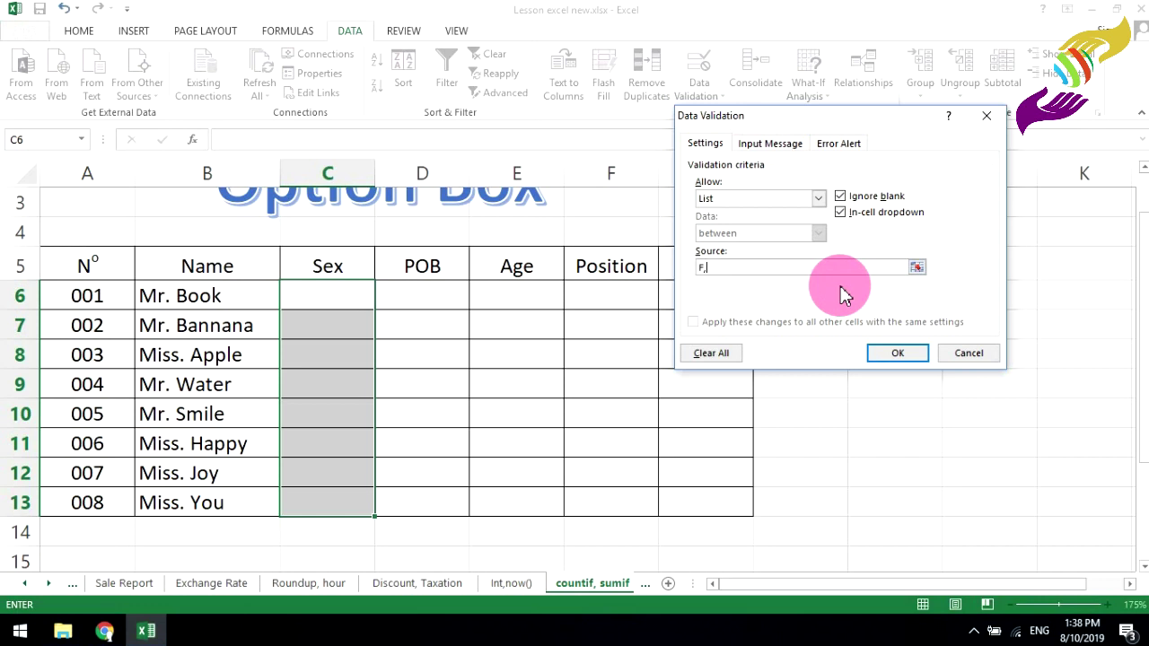
left_click(892, 355)
- Set C6 to F from its dropdown and check the choices offered in C7
left_click(343, 303)
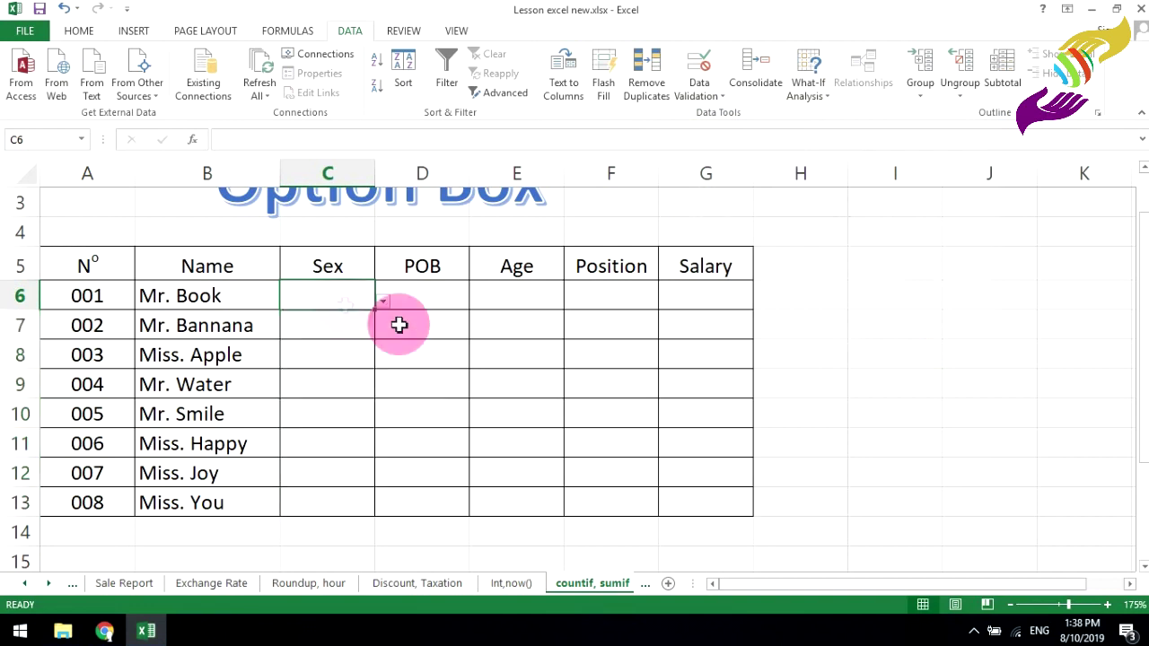
left_click(385, 303)
left_click(319, 318)
left_click(332, 326)
left_click(384, 331)
left_click(385, 334)
- Correct the C6:C13 validation list source to F,M
left_click_drag(333, 299, 351, 506)
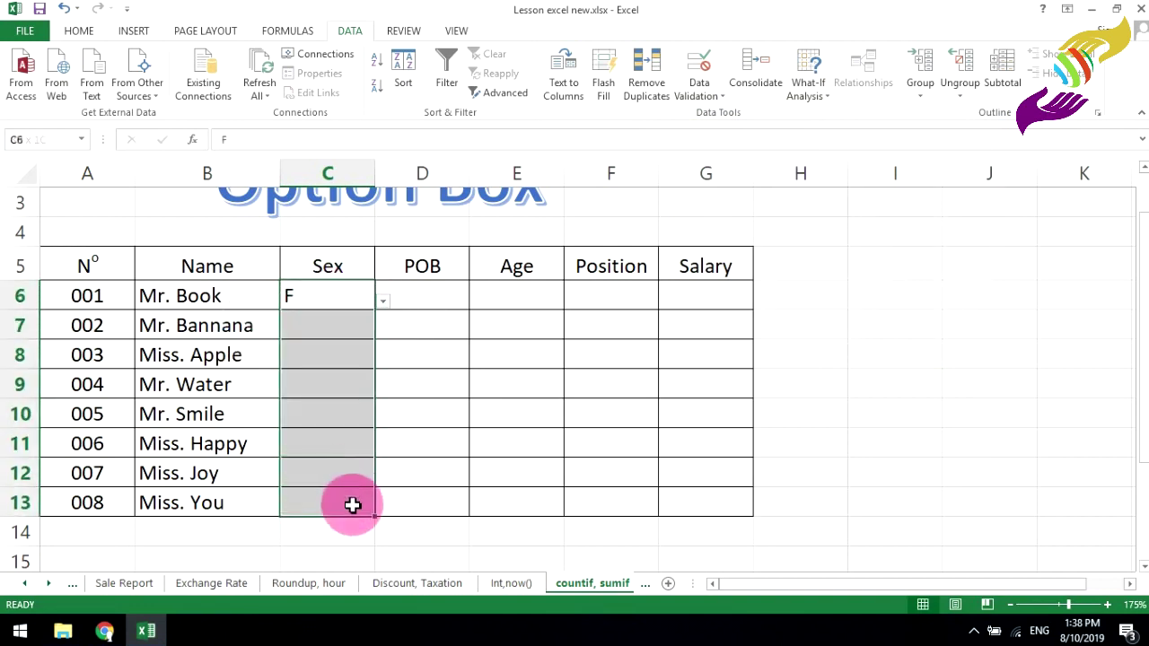
left_click(703, 90)
left_click(729, 115)
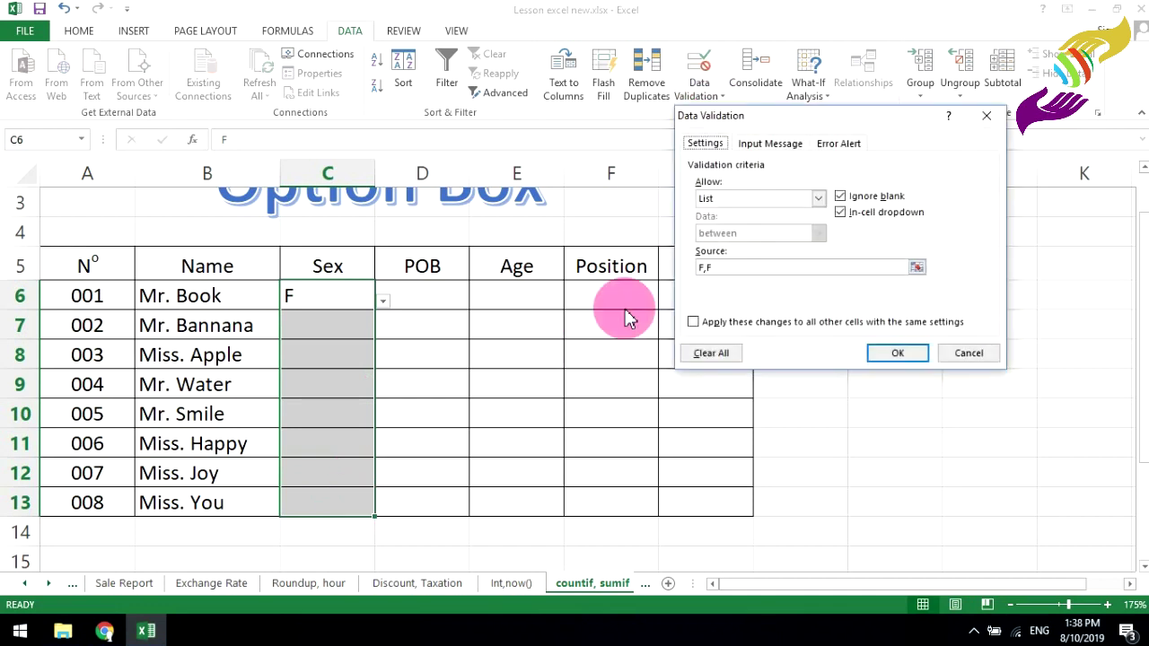
left_click(738, 268)
type("M")
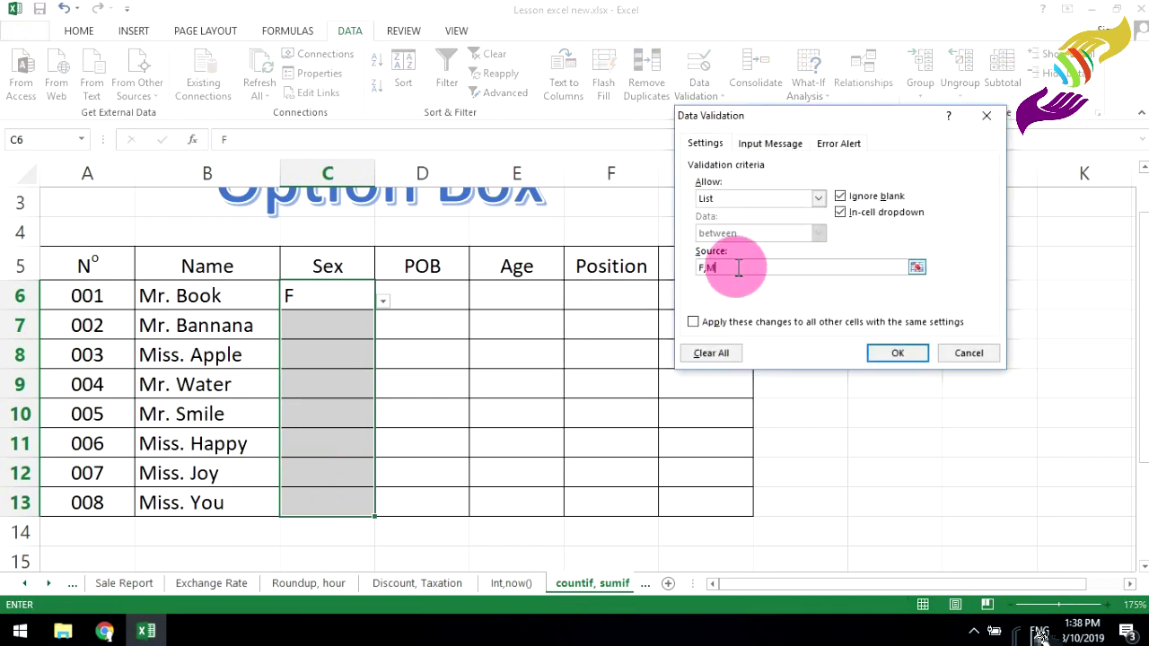
left_click(898, 353)
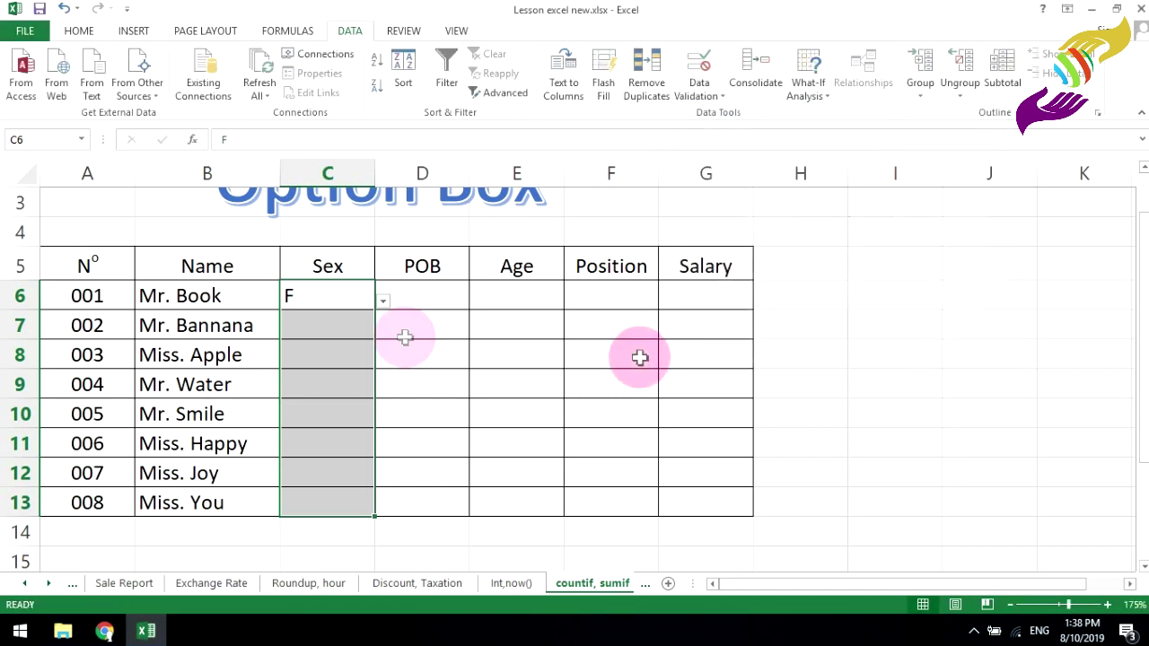
- Set Sex values C7 to M, C8 to F, C9 to M and C10 to F
left_click(359, 328)
left_click(383, 331)
left_click(321, 368)
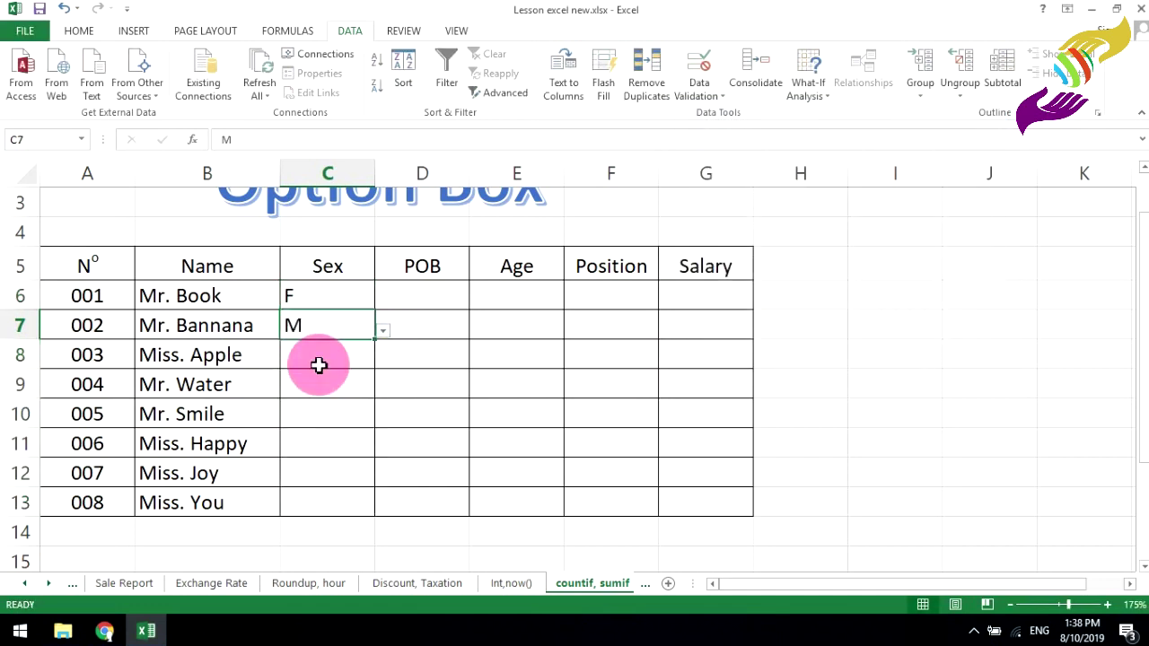
left_click(328, 359)
left_click(383, 360)
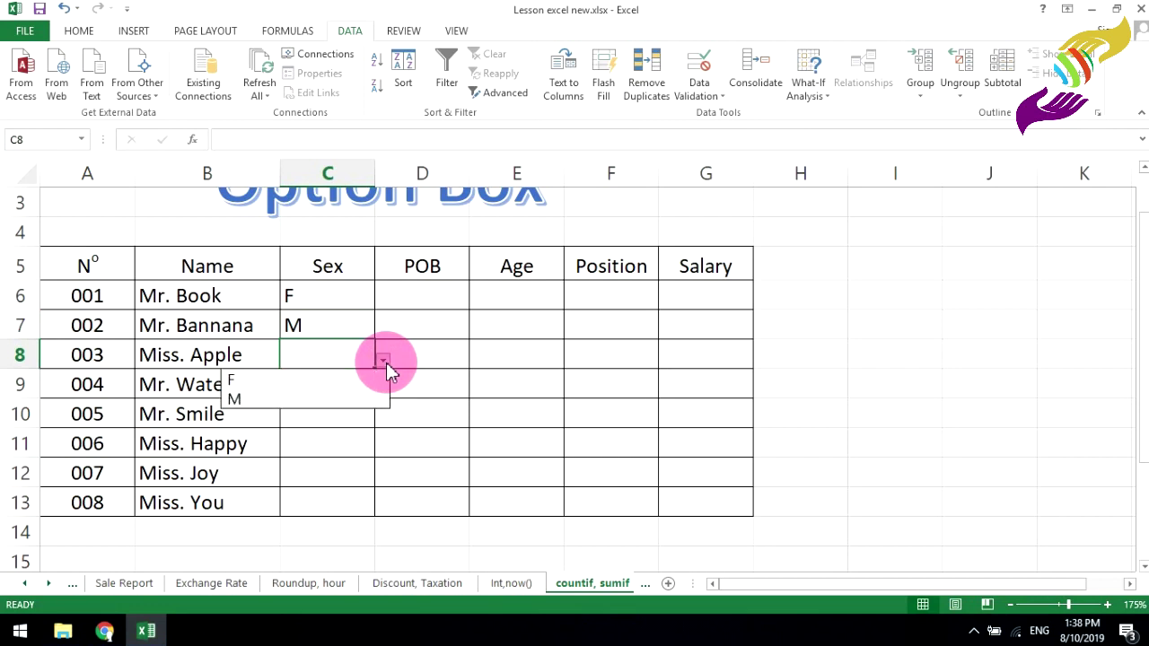
left_click(345, 381)
left_click(328, 387)
left_click(383, 390)
left_click(287, 429)
left_click(341, 415)
left_click(383, 419)
left_click(317, 440)
- Set Sex values C11 to F, C13 to F and C12 to M
left_click(336, 444)
left_click(382, 450)
left_click(383, 454)
left_click(381, 451)
left_click(355, 467)
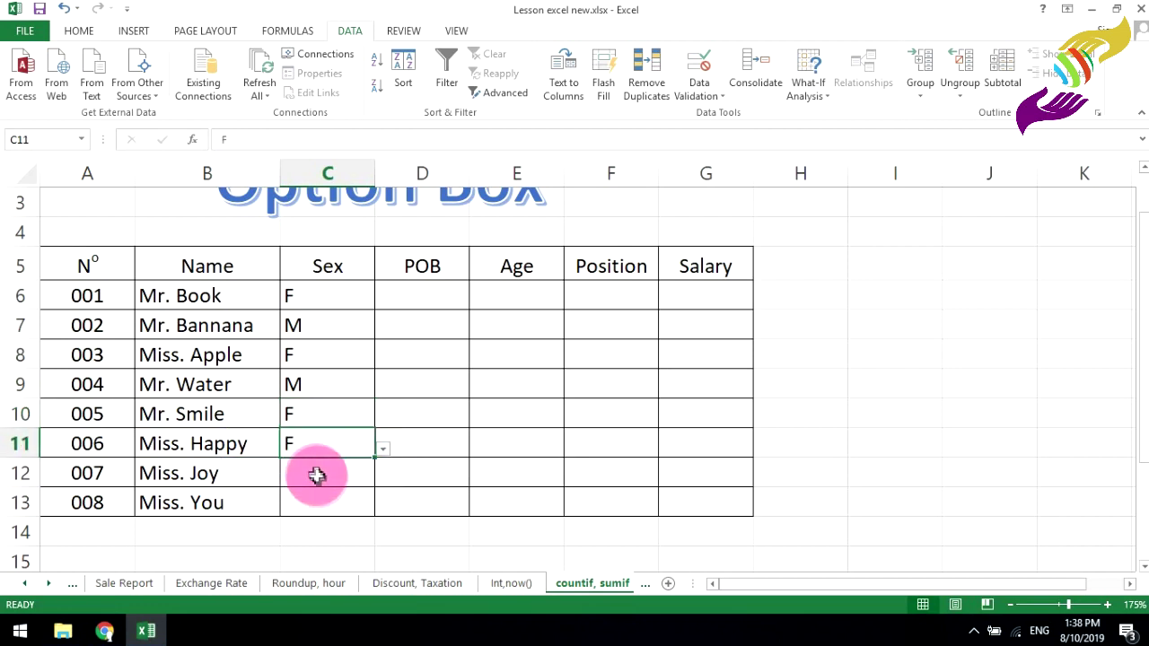
left_click(332, 499)
left_click(382, 508)
left_click(311, 528)
left_click(319, 480)
left_click(382, 478)
left_click(292, 518)
- Centre the Sex values in C6:C13
left_click_drag(351, 300, 351, 495)
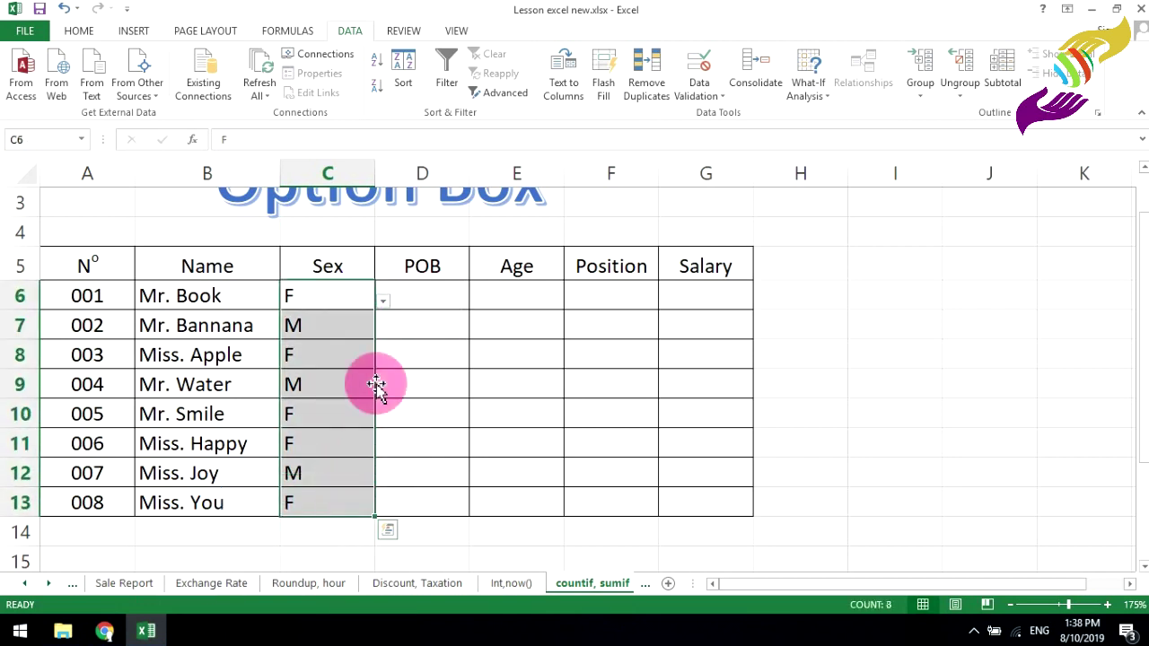
left_click(79, 30)
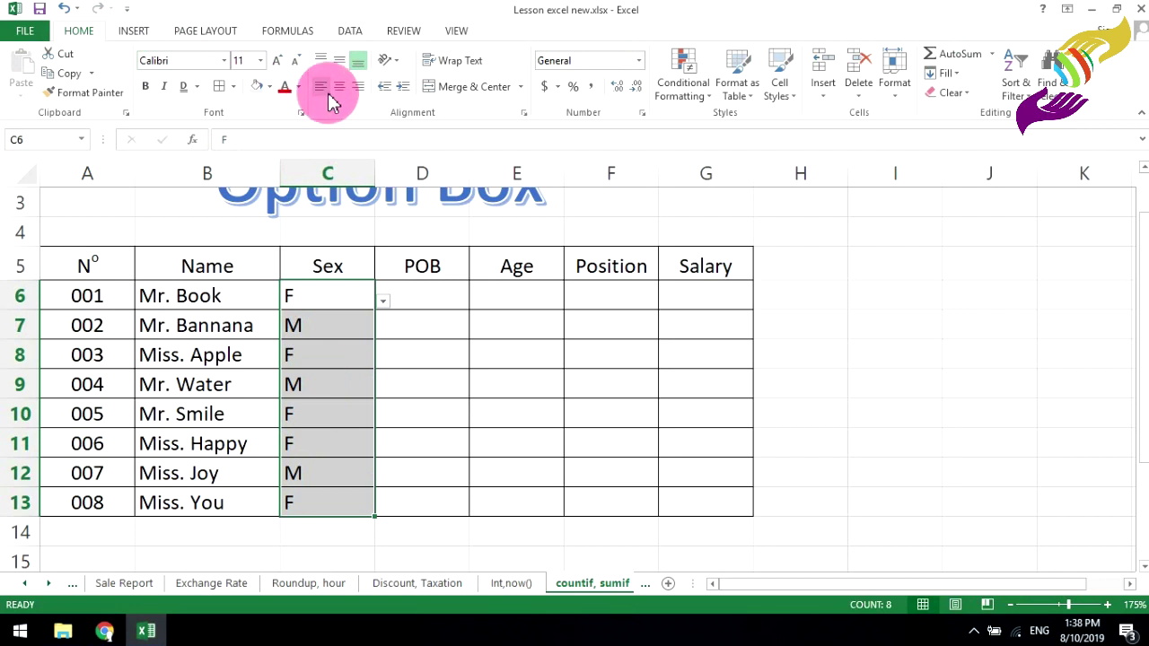
left_click(338, 90)
left_click(425, 292)
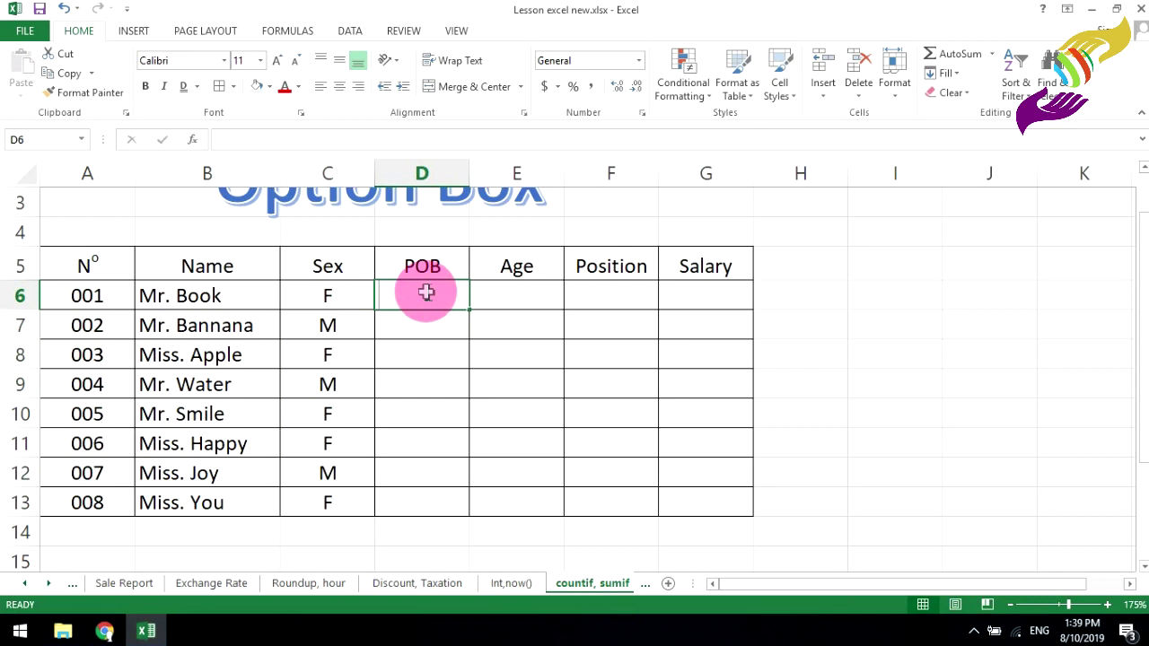
- Enter Phnom Penh, Battambang, Prey Veng and Kraatie in D6:D9
type("Phnom P")
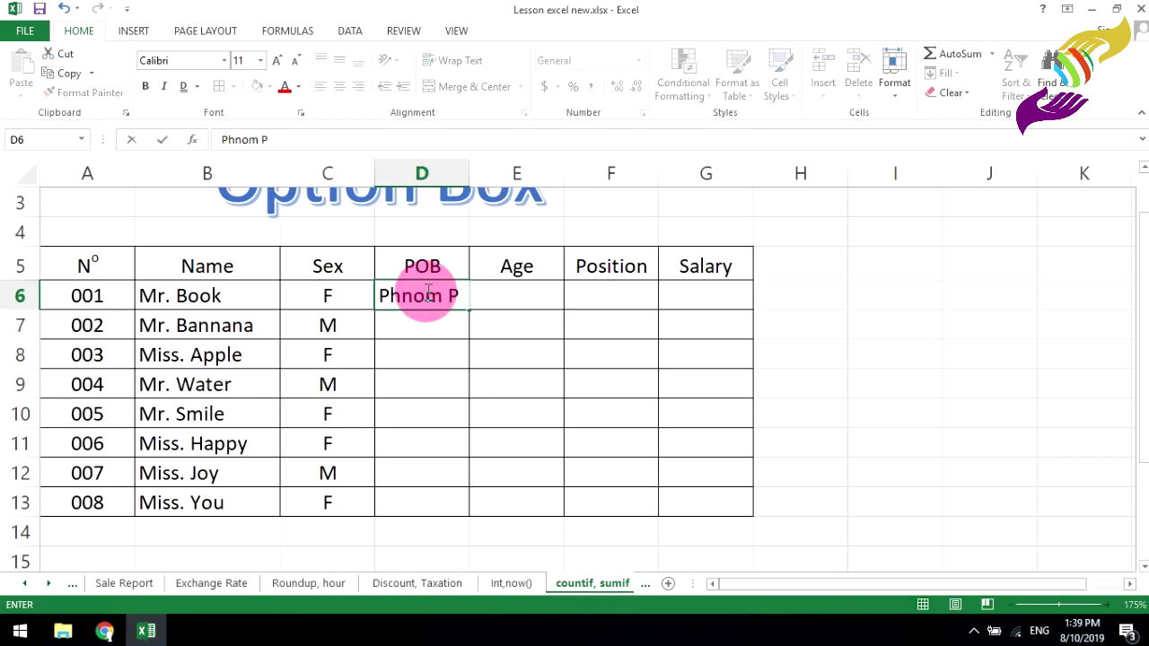
type("enh")
key("Return")
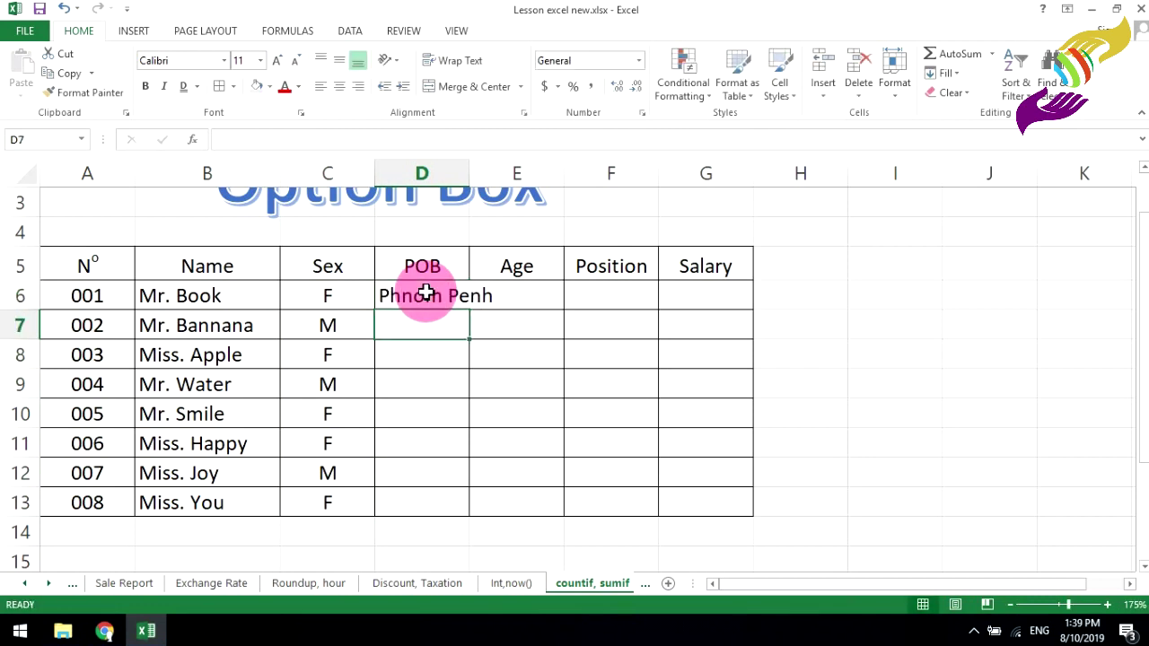
type("Battamb")
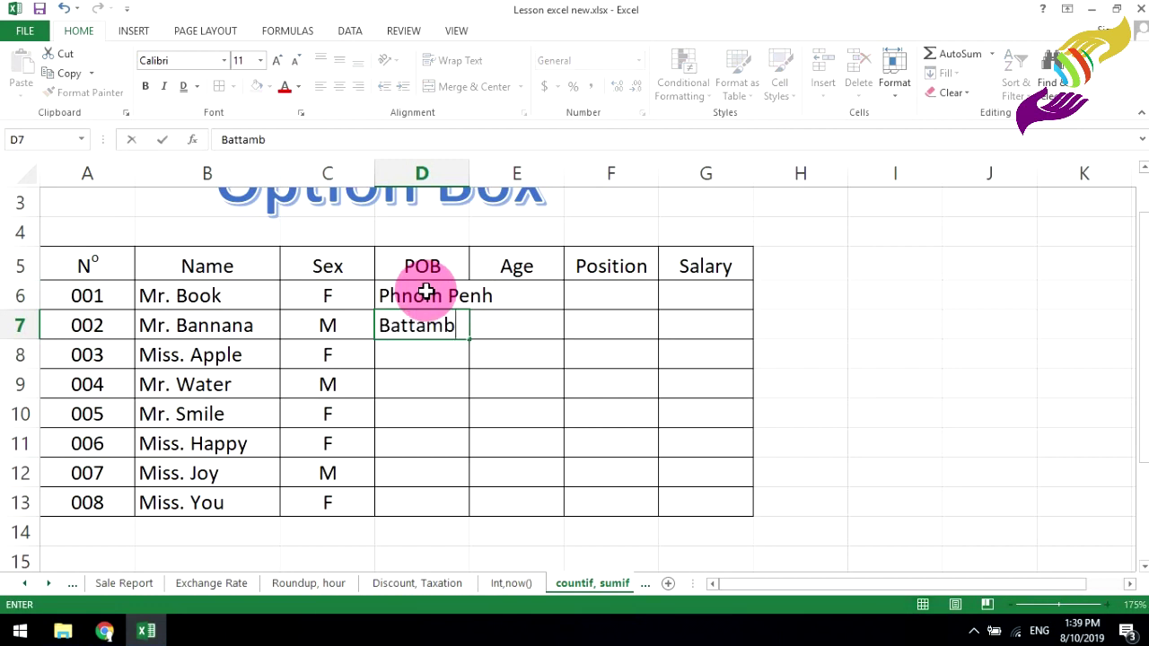
type("ang")
key("Return")
type("Pr")
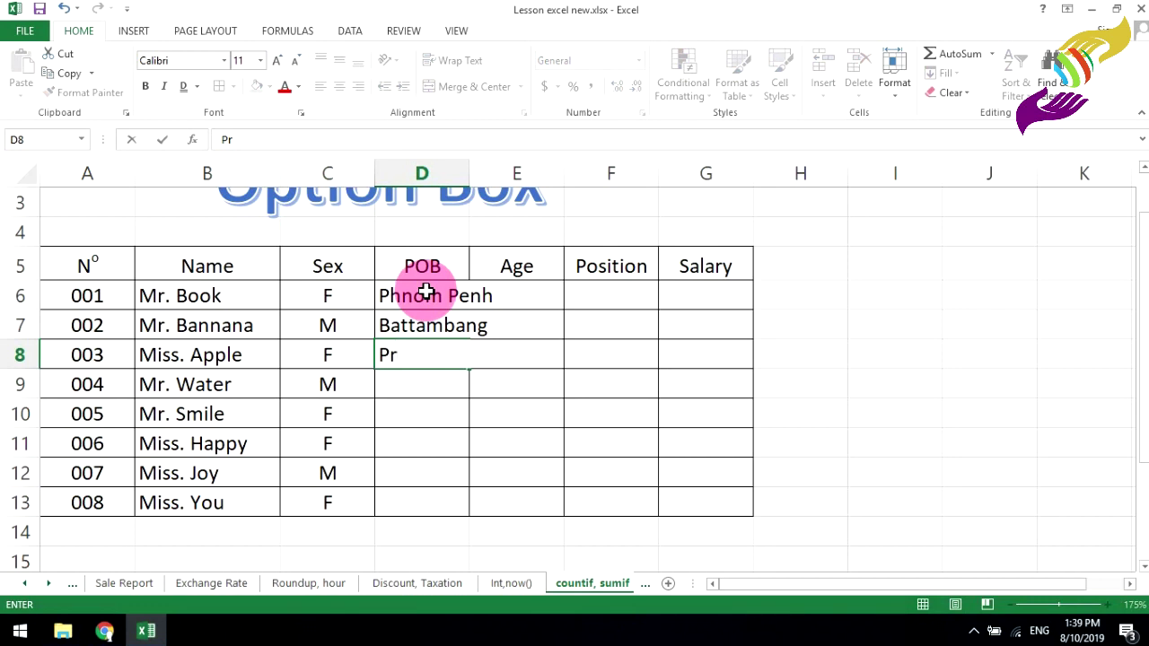
type("ey Veng")
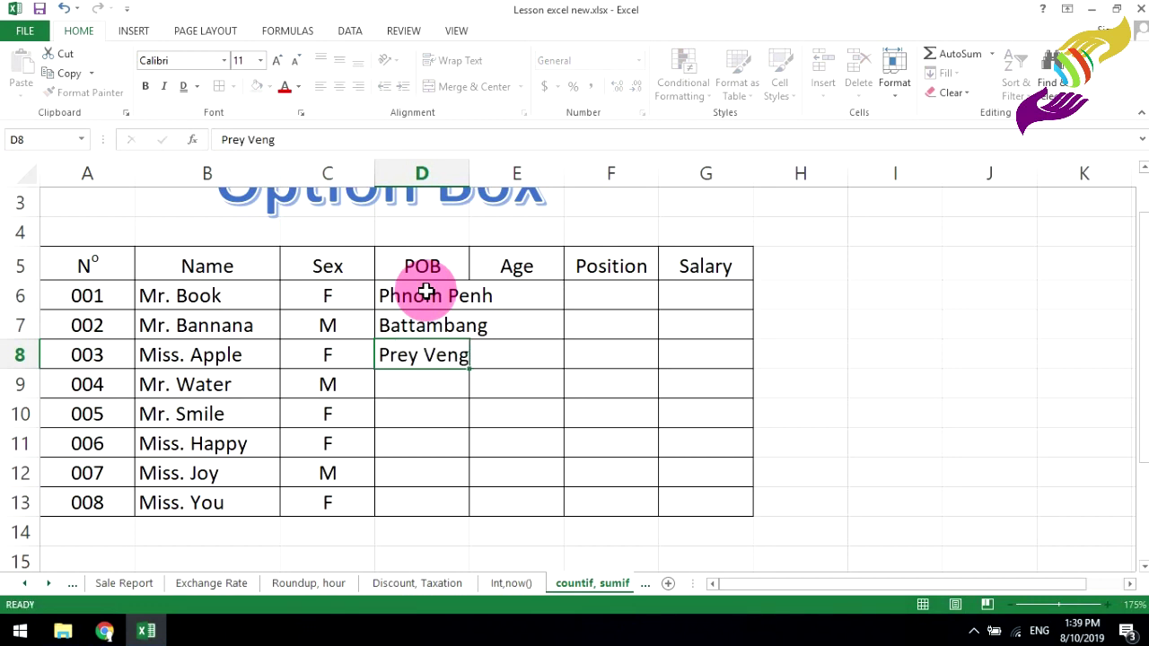
key("Return")
type("Kraat")
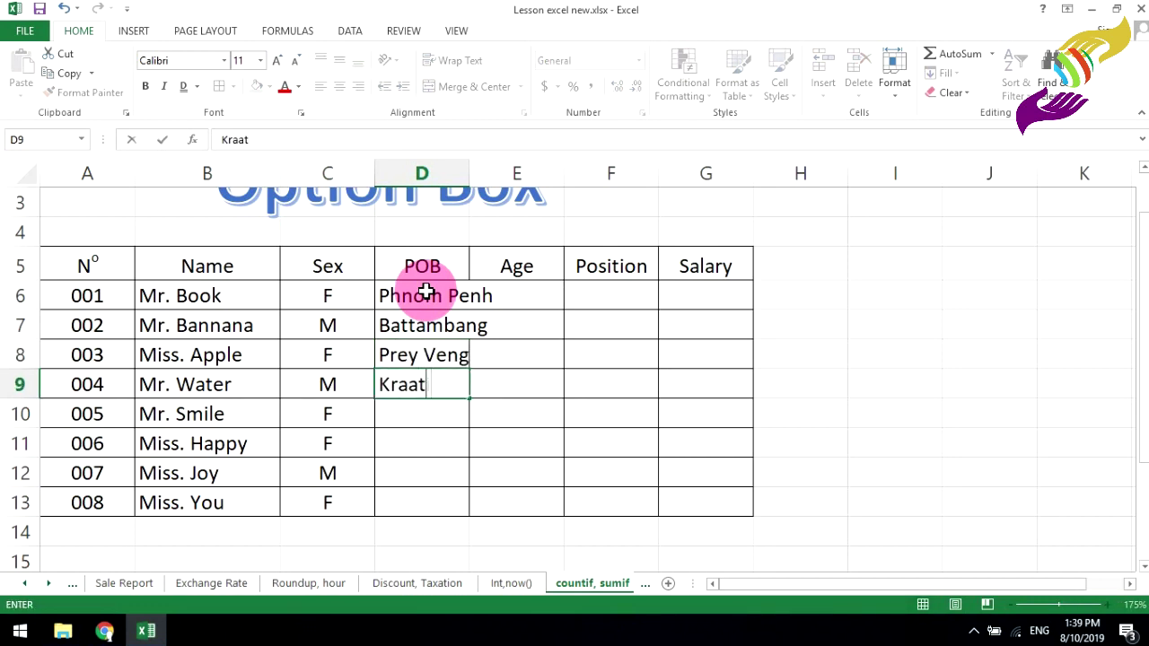
type("ie")
key("Return")
- Enter Kampong Cham, Kamong Thom, Siem Reap and Kandal in D10:D13
type("Kampong Cham")
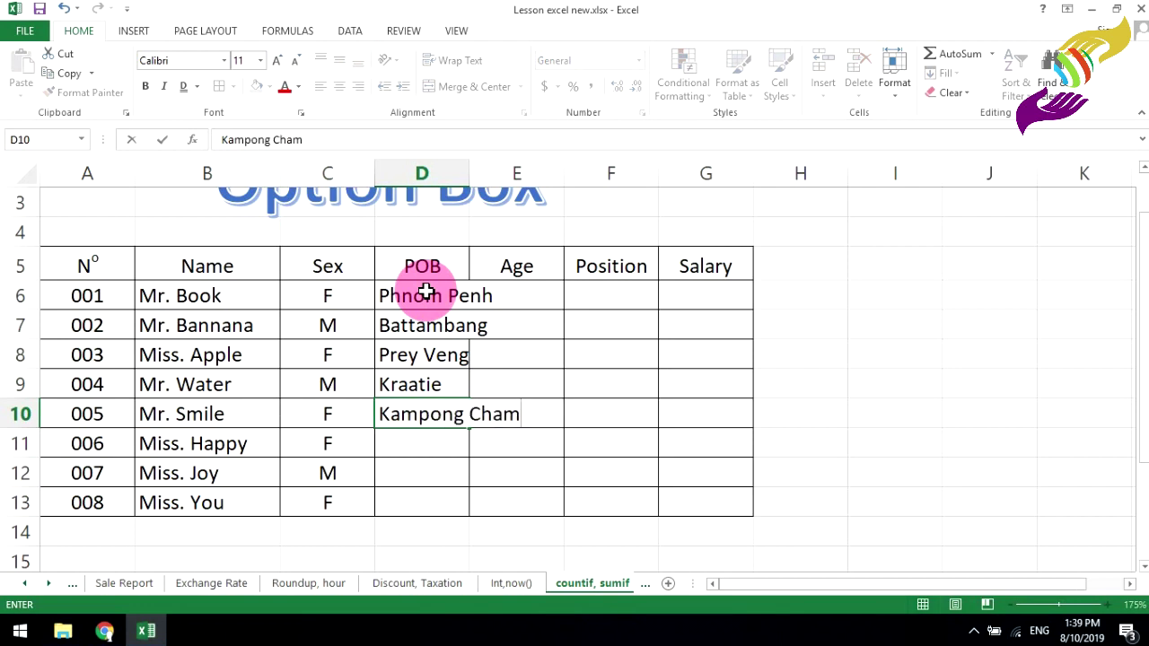
key("Return")
type("Kamong Thom")
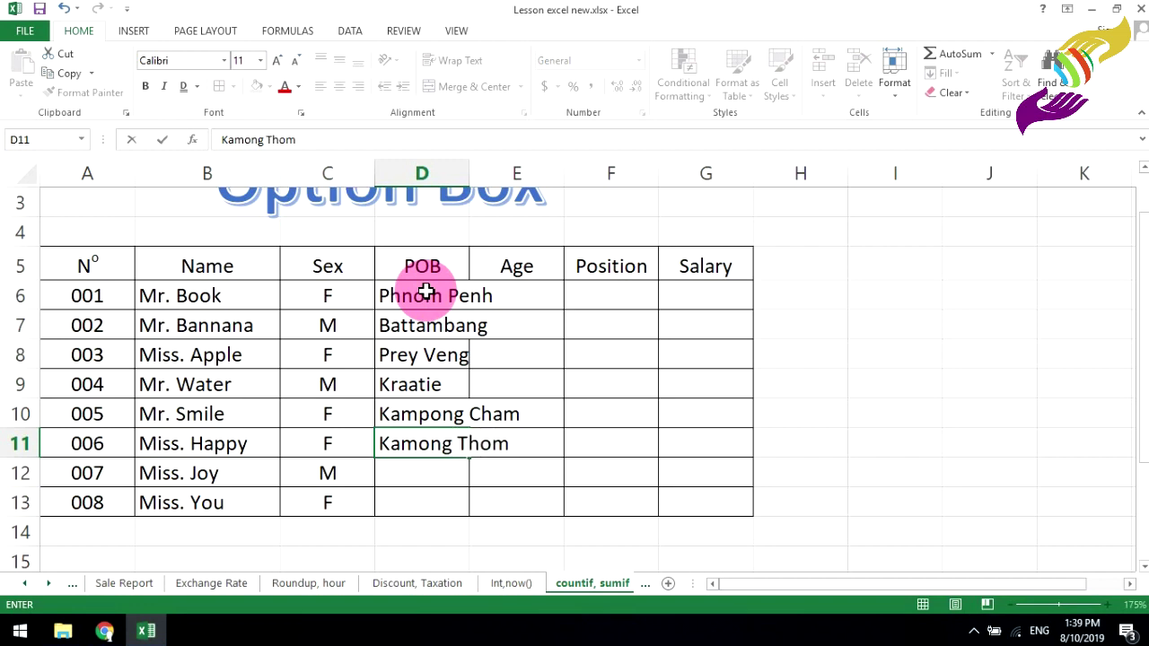
key("Return")
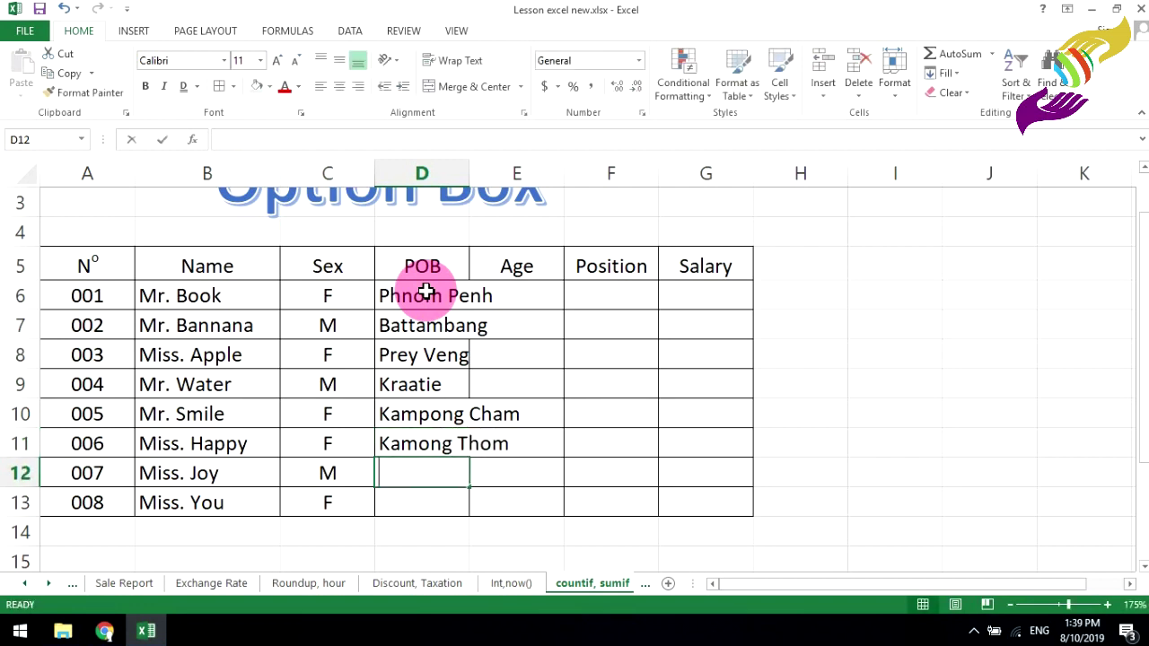
type("Si")
type("ap")
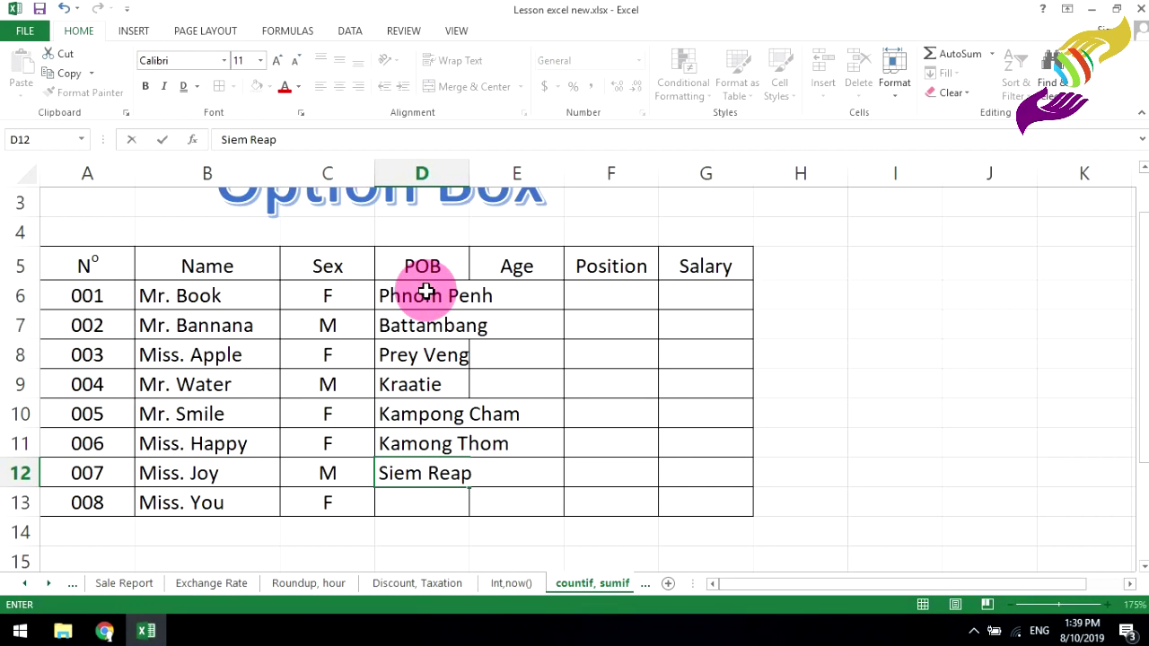
key("Return")
type("Kandal")
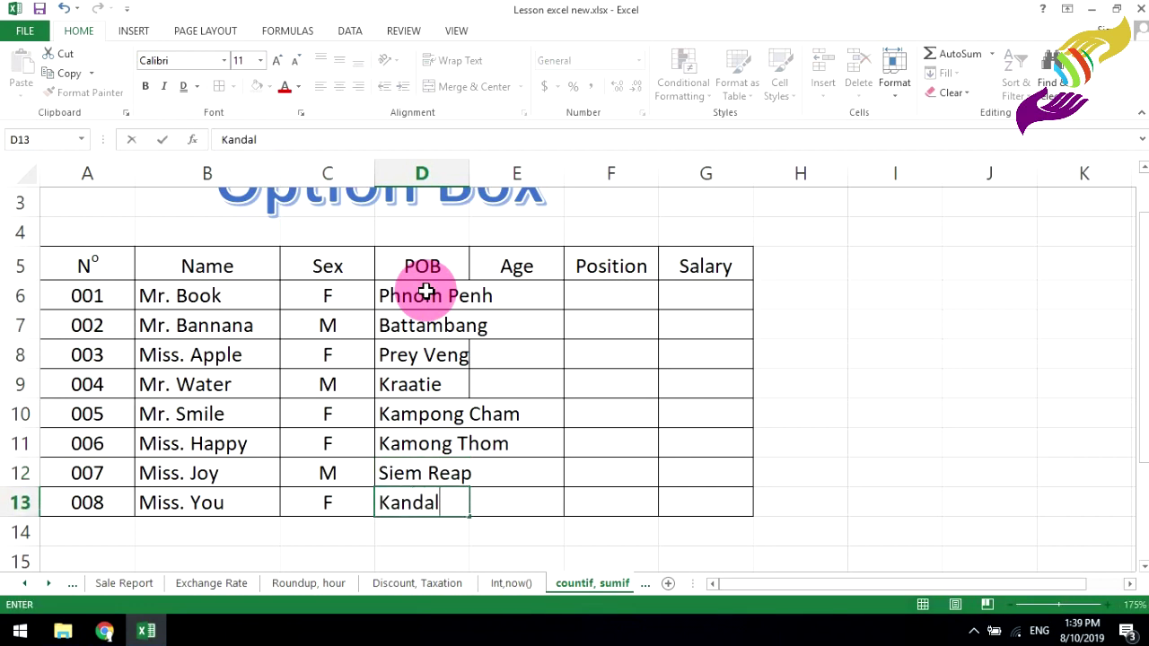
left_click(631, 409)
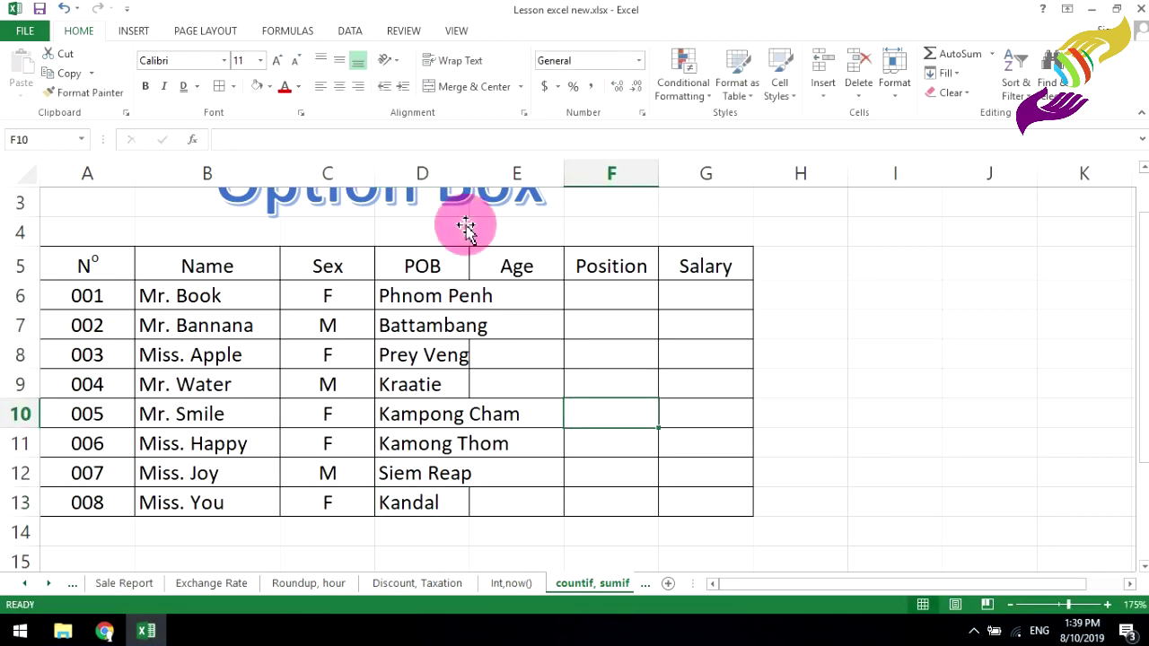
- Widen column D and enter ages 34, 56, 23 and 45 in E6:E9
left_click_drag(468, 174, 526, 173)
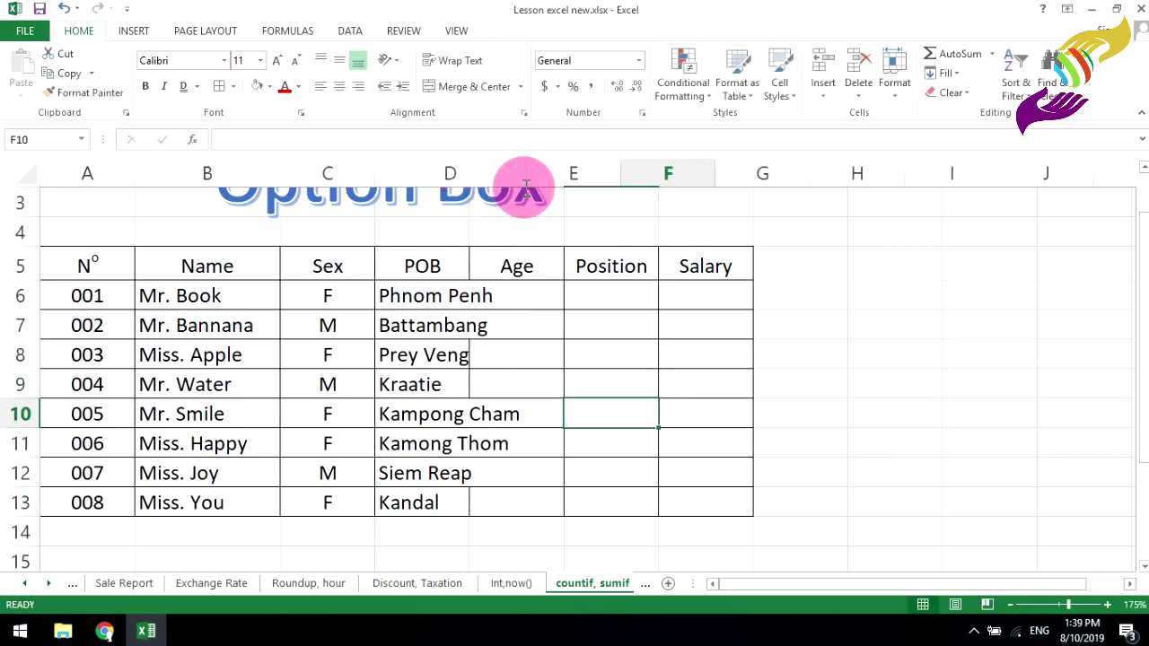
left_click(514, 177)
left_click(585, 294)
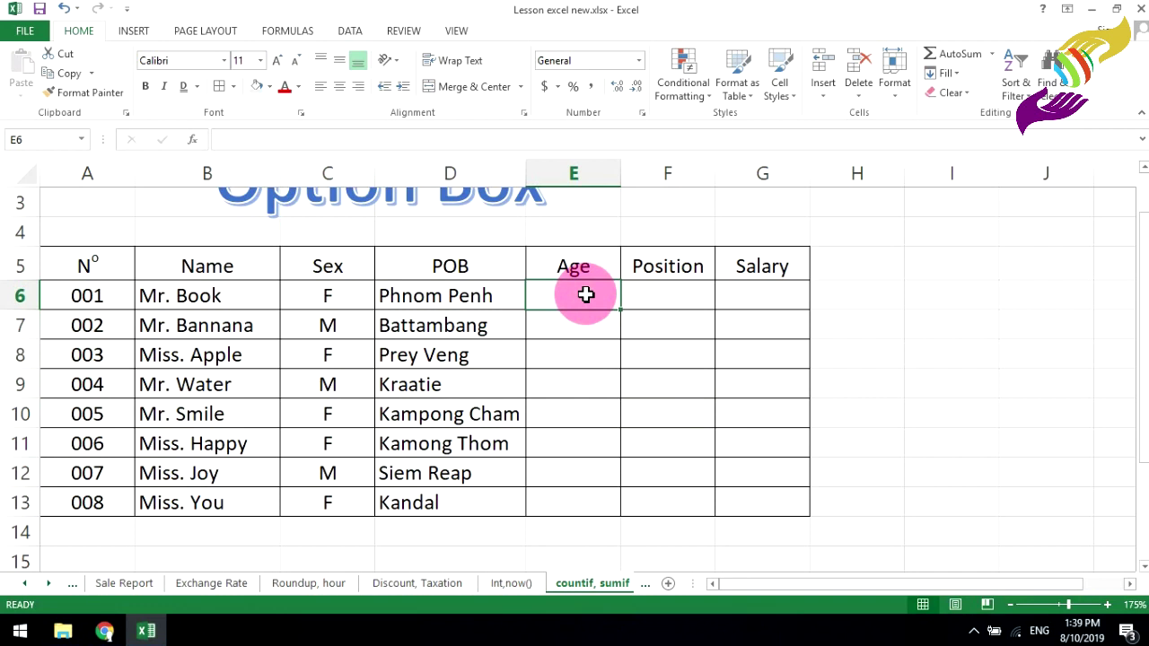
type("34")
key("Return")
type("5")
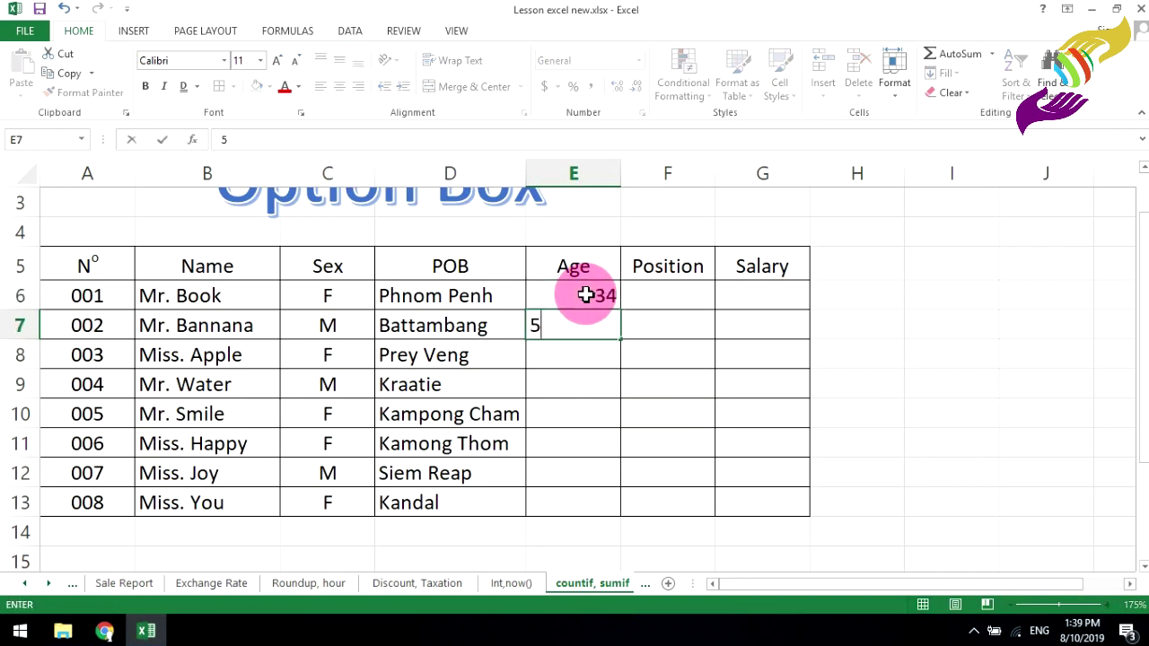
type("6")
key("Return")
type("23")
key("Return")
type("4")
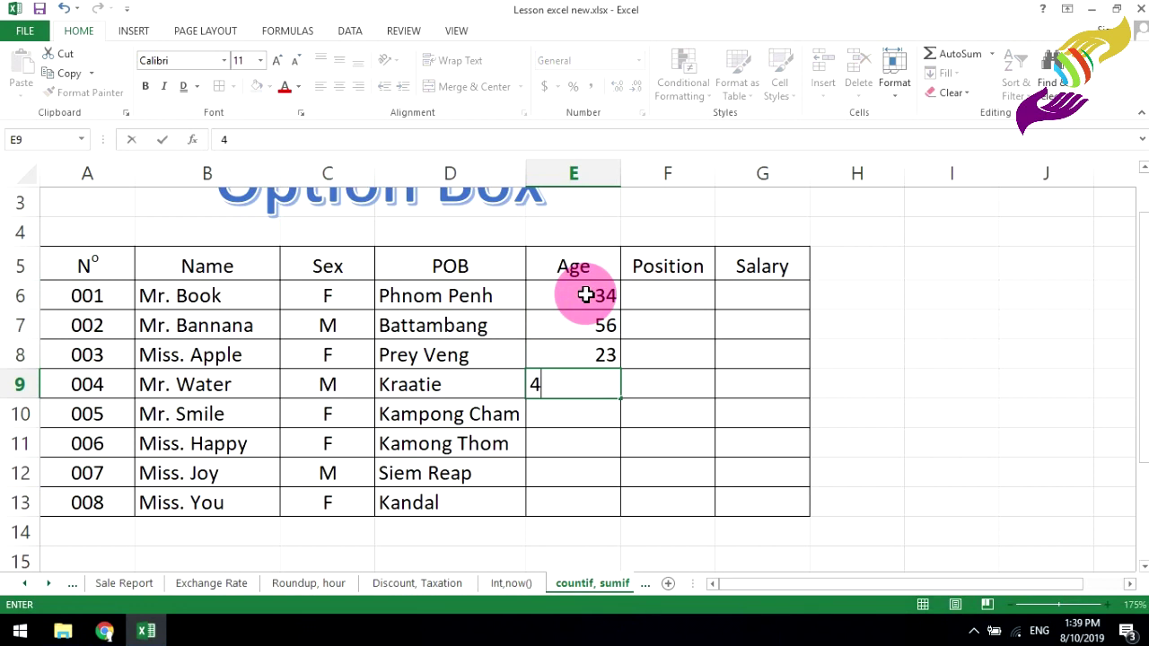
type("5")
key("Return")
- Enter ages 67, 81, 23 and 32 in E10:E13, undoing the stray 45 below
type("67")
key("Return")
type("81")
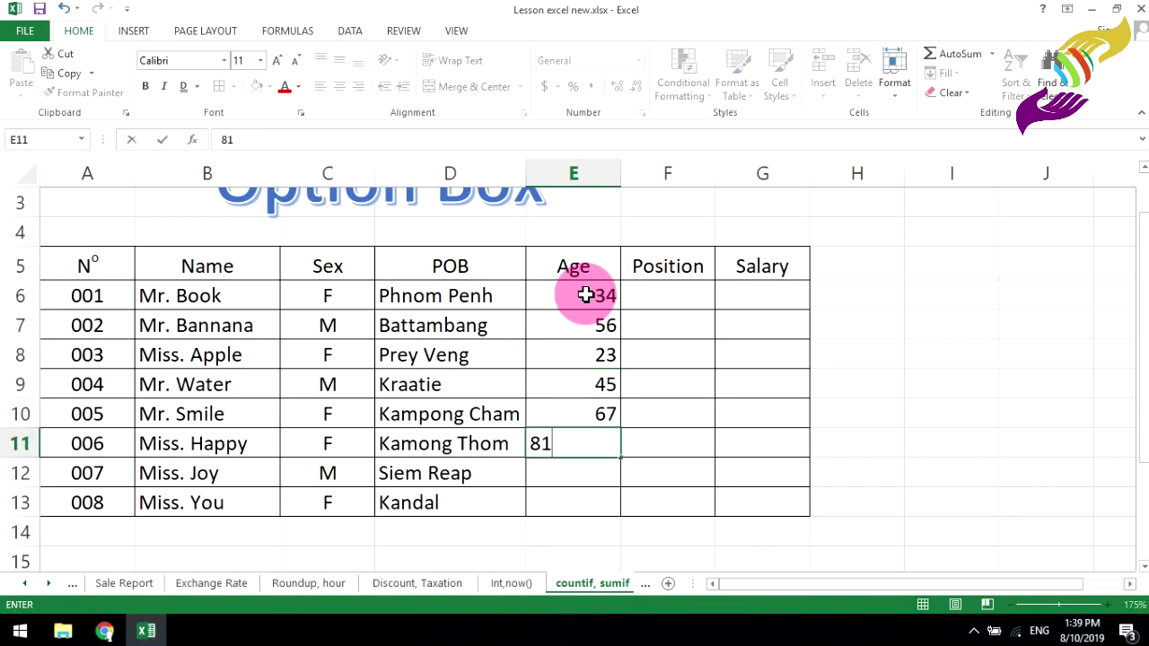
key("Return")
type("23")
key("Return")
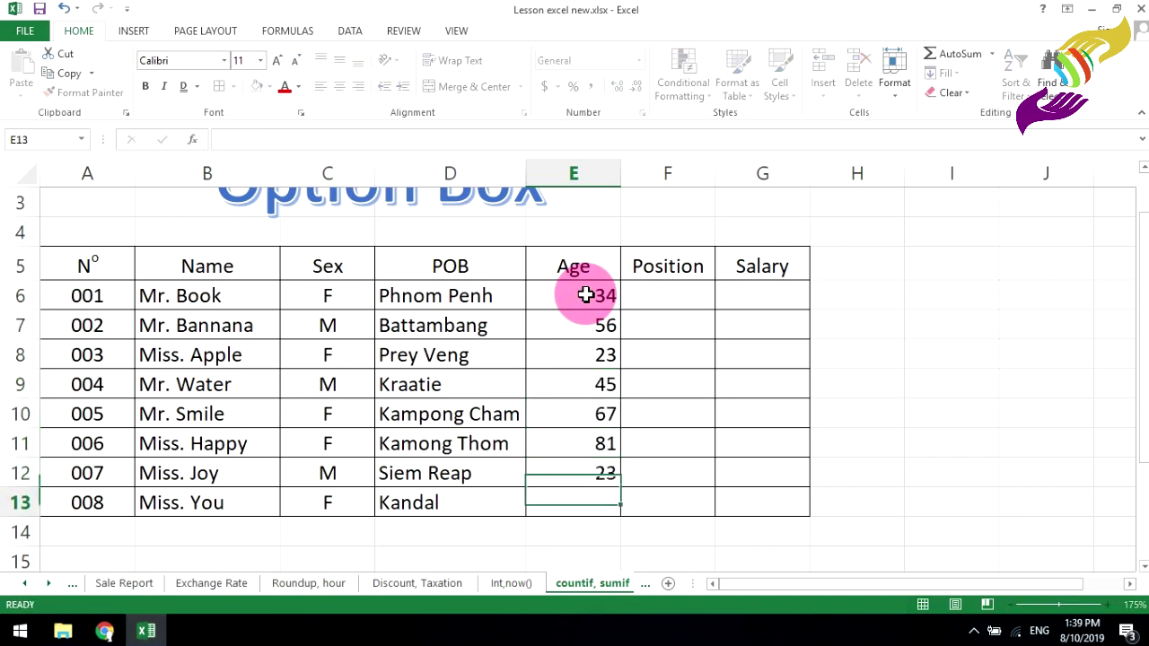
type("32")
key("Return")
type("45")
key("Return")
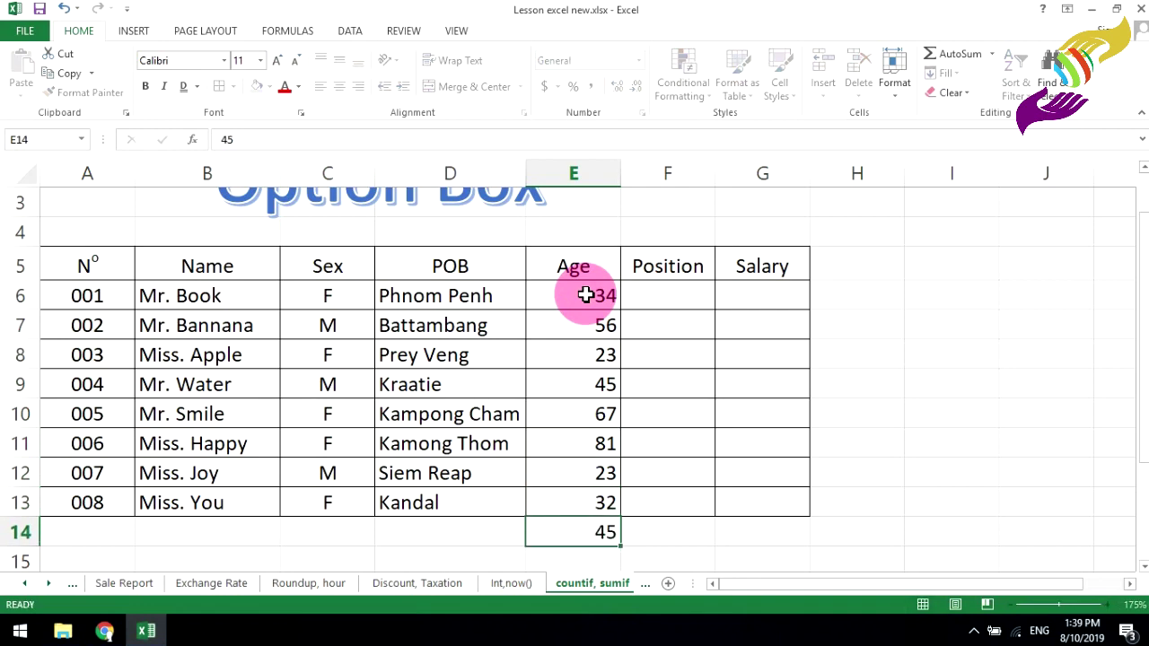
key("ctrl+z")
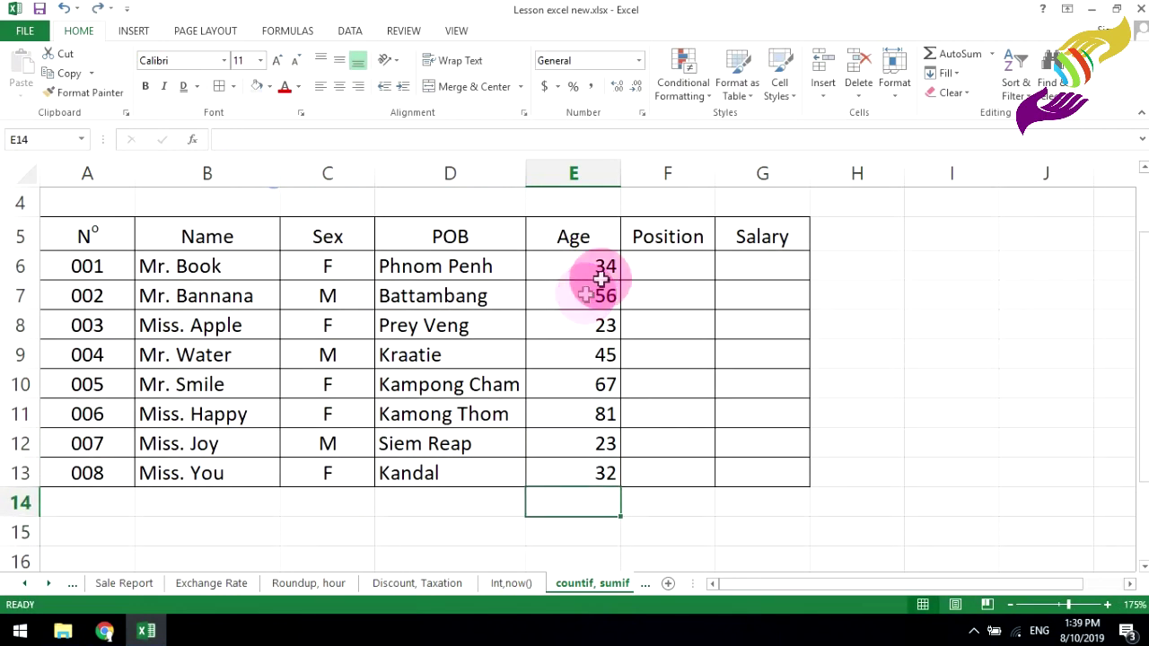
- Center the ages in E6:E13
mouse_move(619, 274)
left_mouse_down()
mouse_move(606, 282)
mouse_move(606, 469)
left_mouse_up()
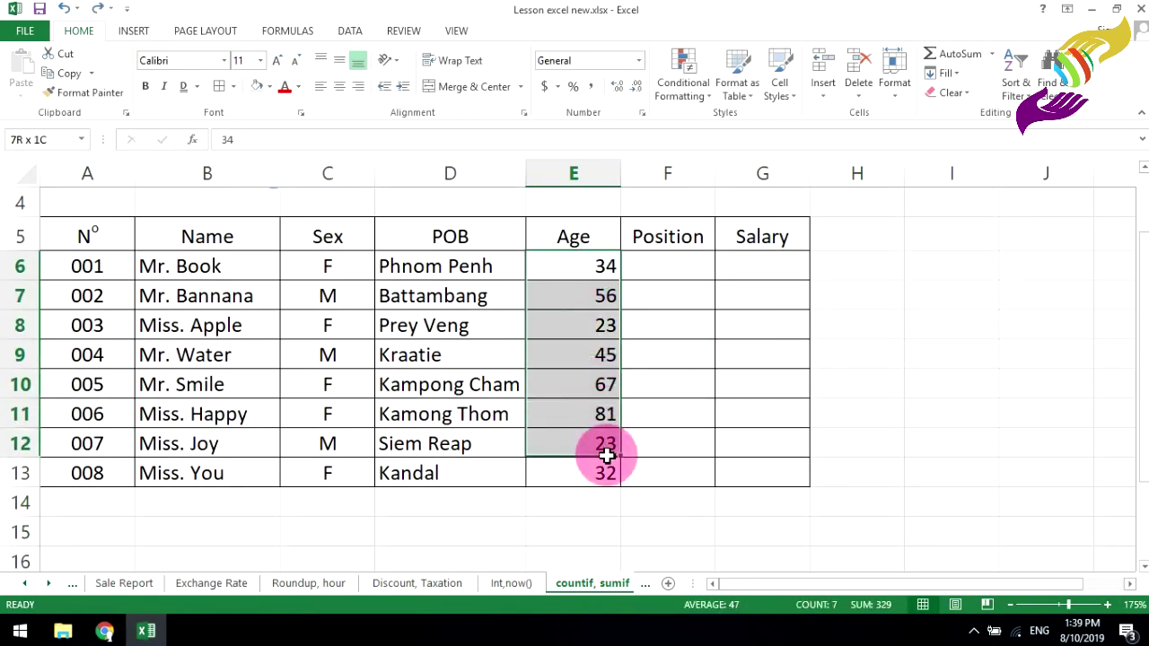
left_click(338, 87)
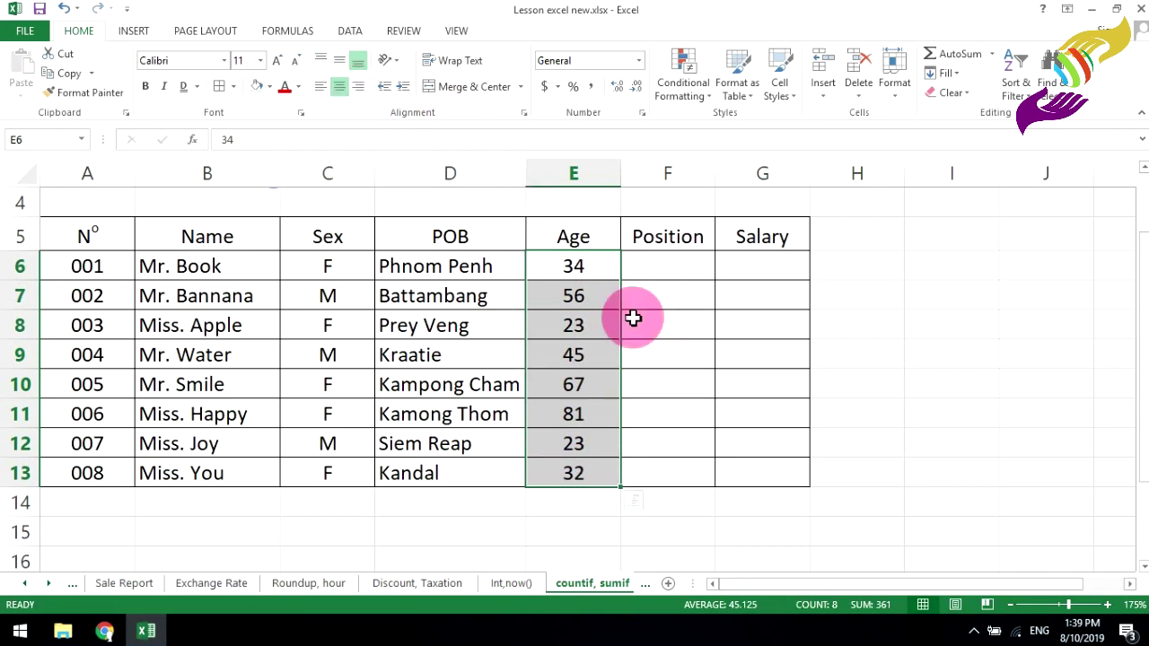
left_click(677, 265)
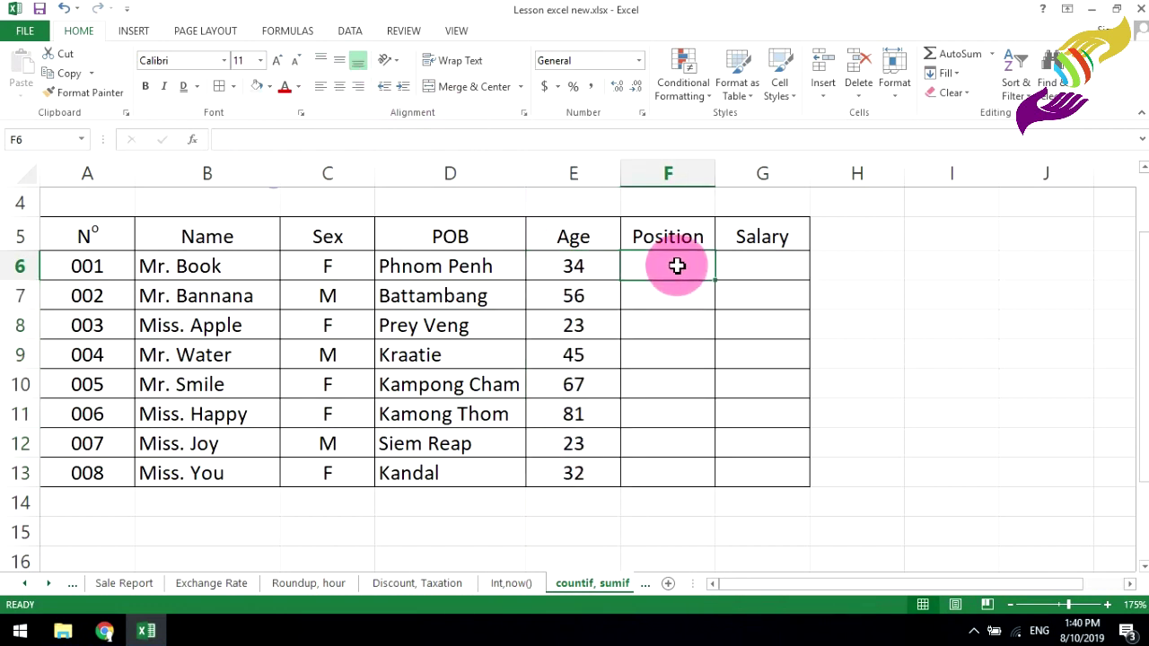
- Enter Teacher, Manager, Acc Assistant and Accounting in F6:F9
type("Teacher")
key("Return")
key("Return")
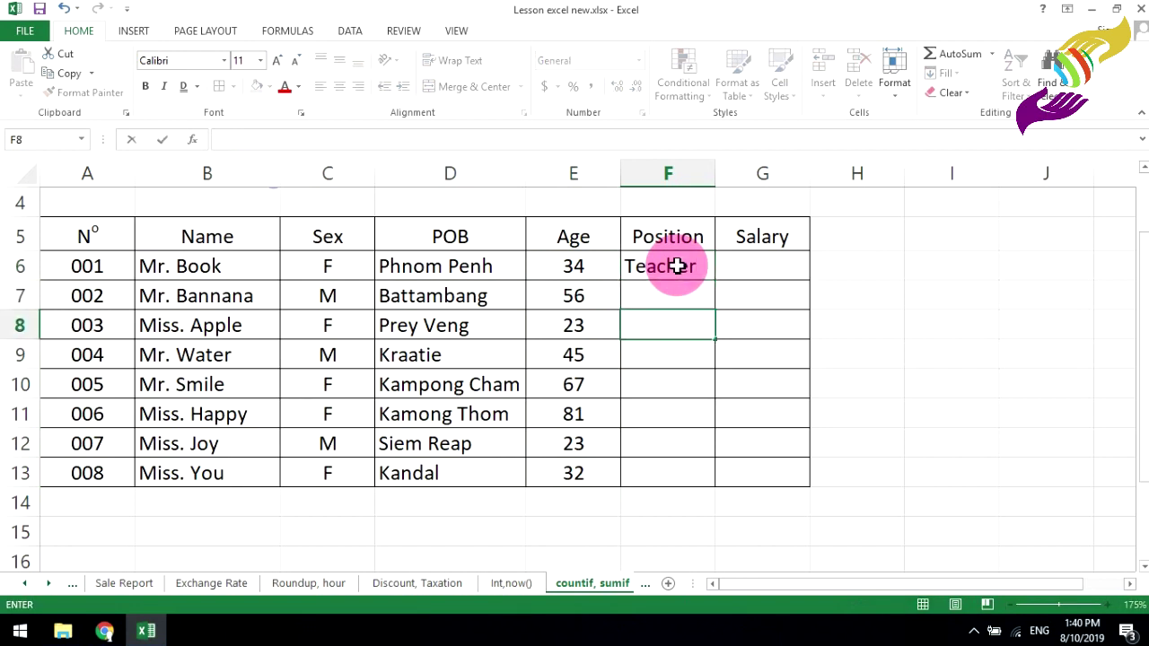
key("Up")
type("Manager")
key("Return")
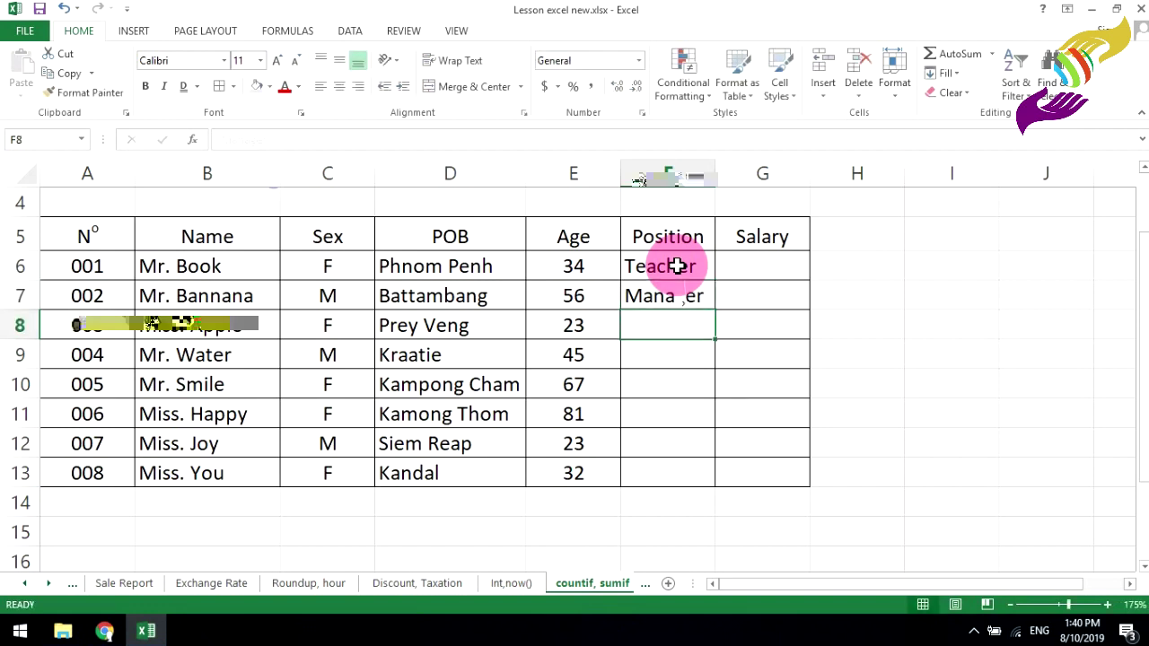
type("Acc Ass")
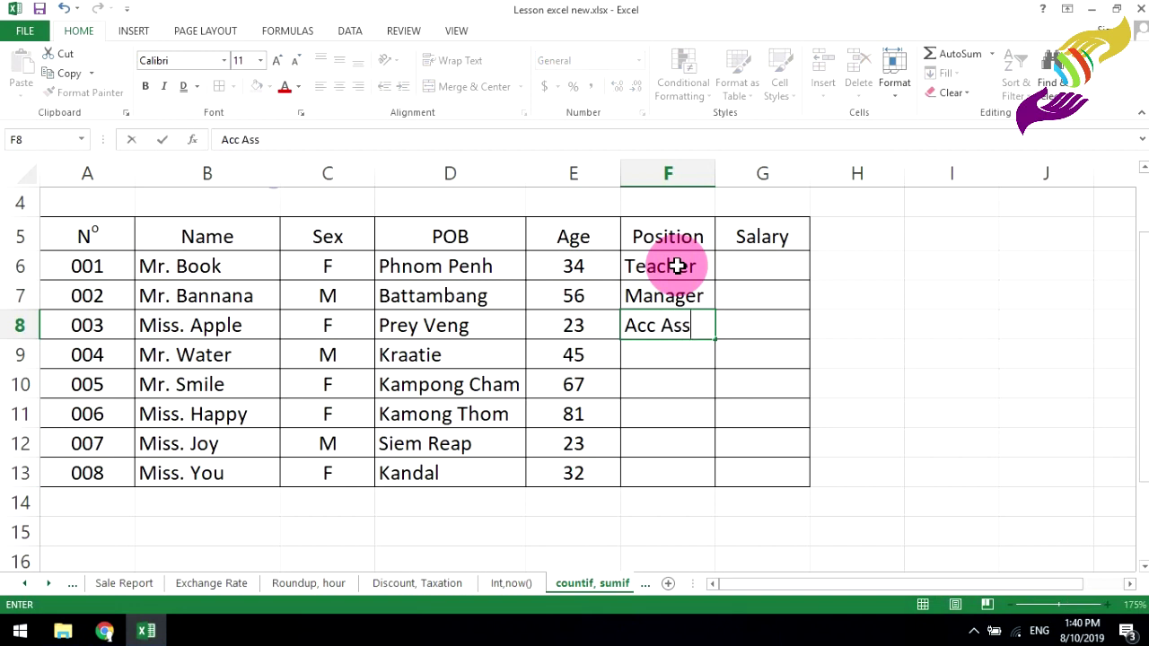
type("istan")
key("Return")
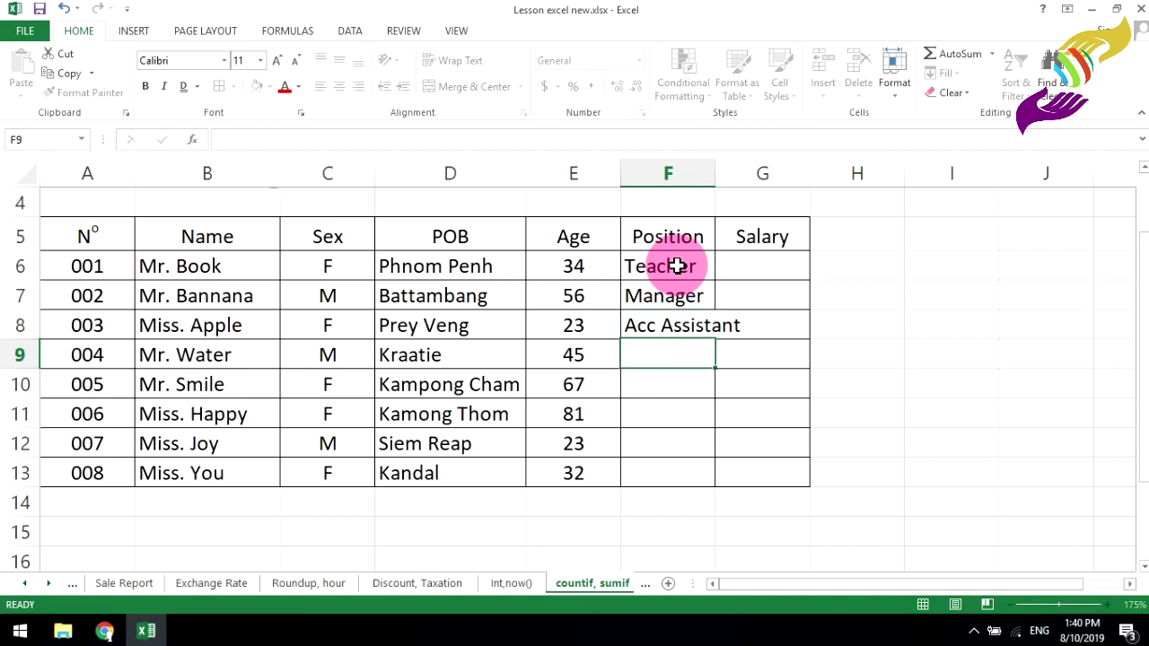
type("Acc")
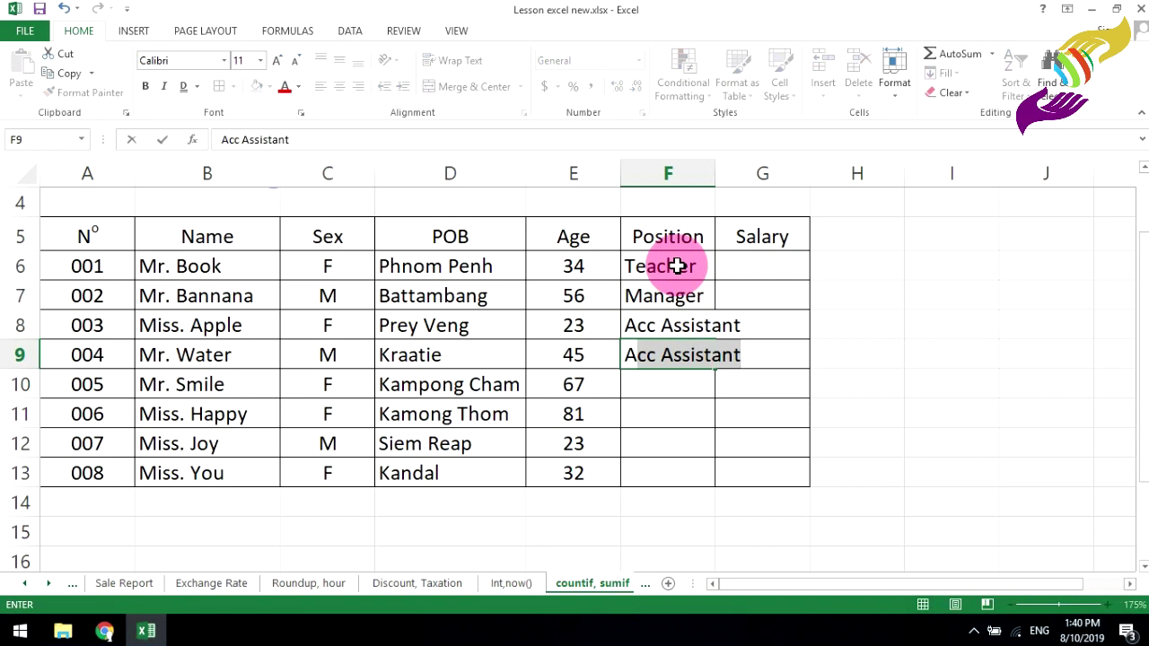
type("ounting")
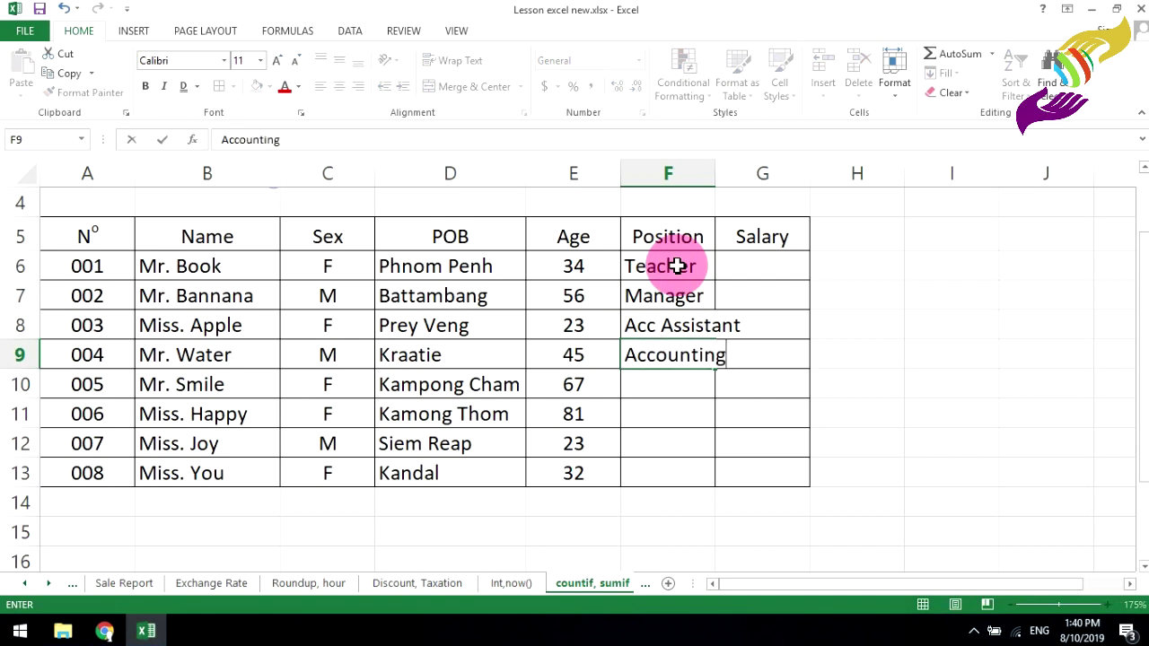
key("Return")
- Enter Teacher, Cleaner, Teacher and Cleaner in F10:F13, then widen column F
type("Teach")
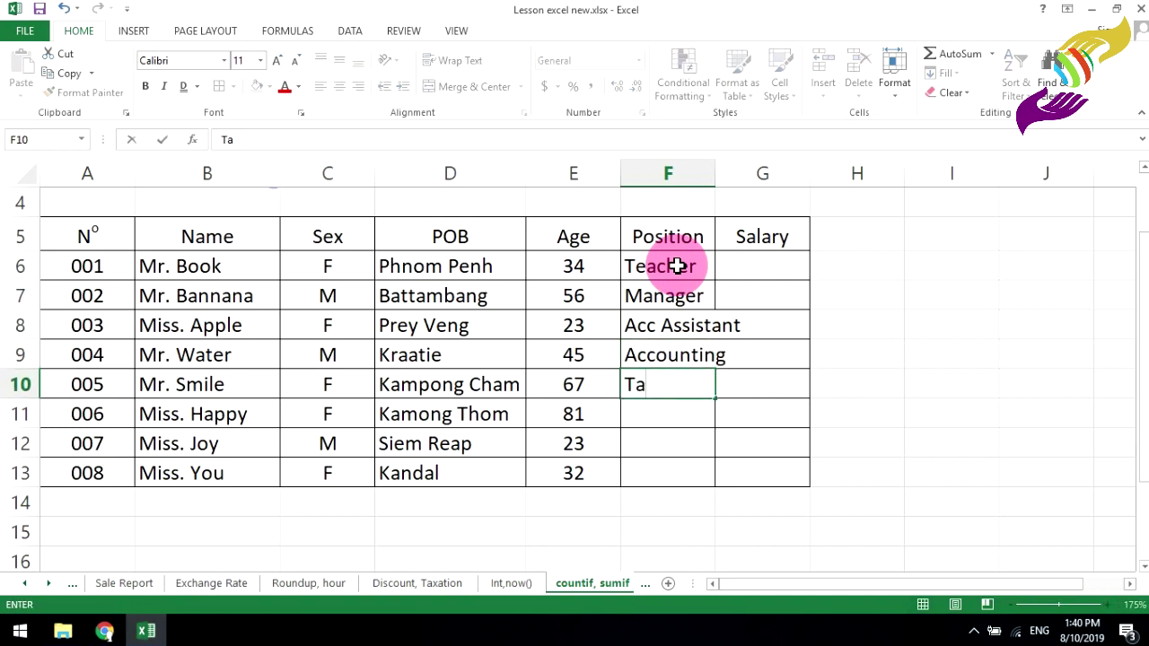
type("e")
key("Return")
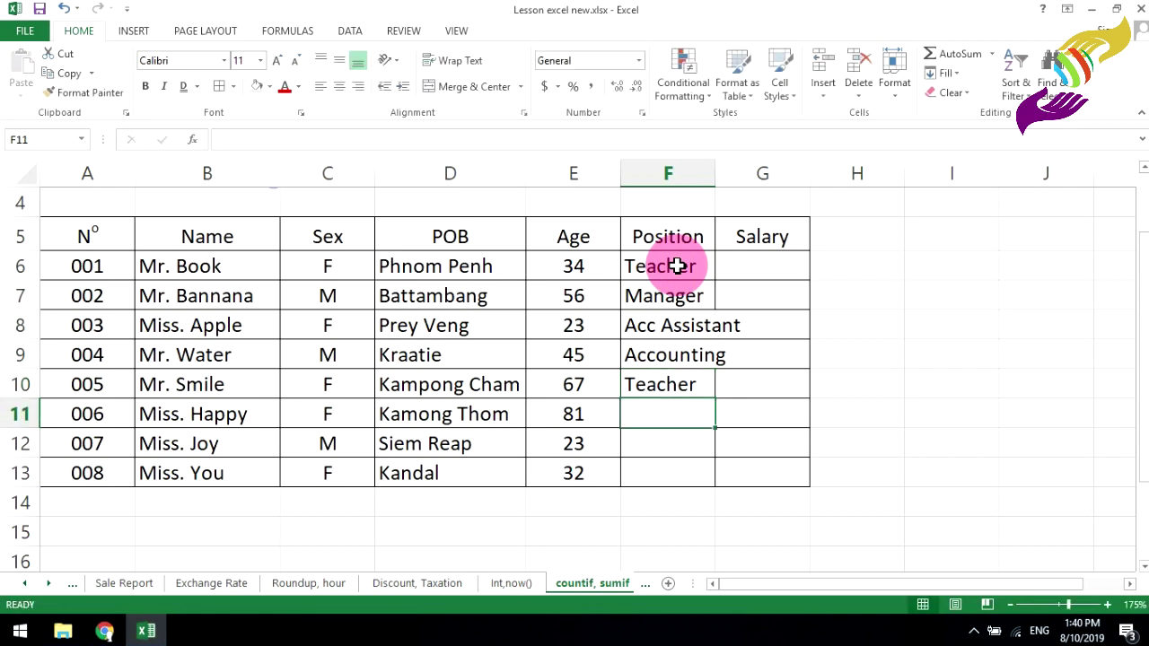
type("Clean")
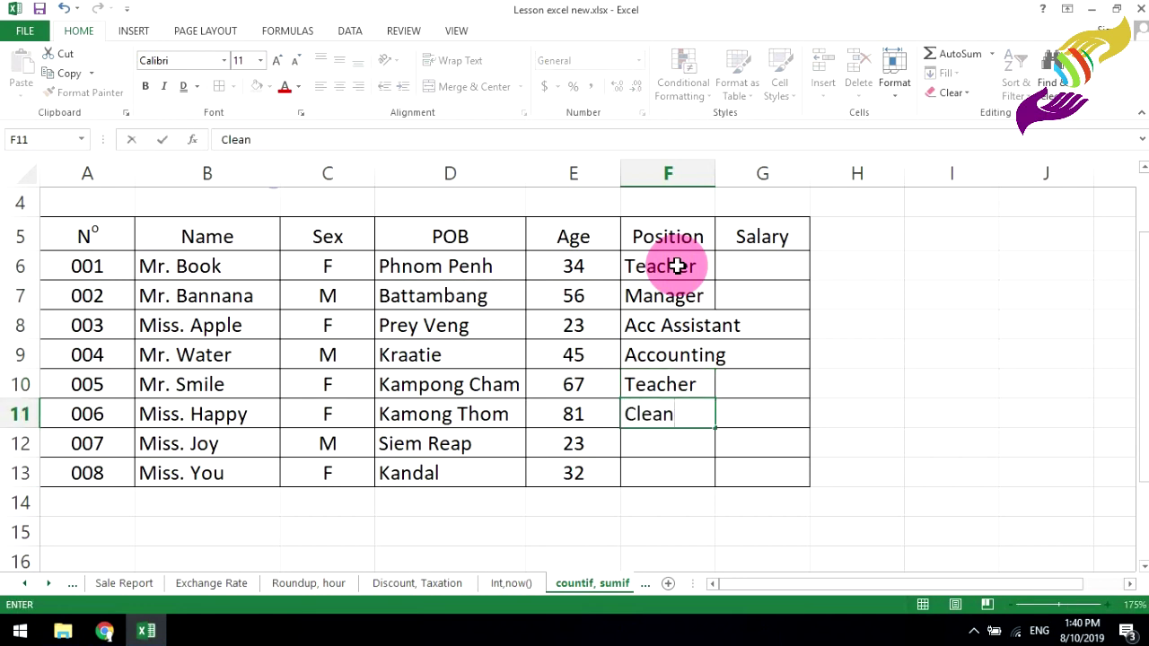
type("er")
key("Return")
type("Teach")
key("Return")
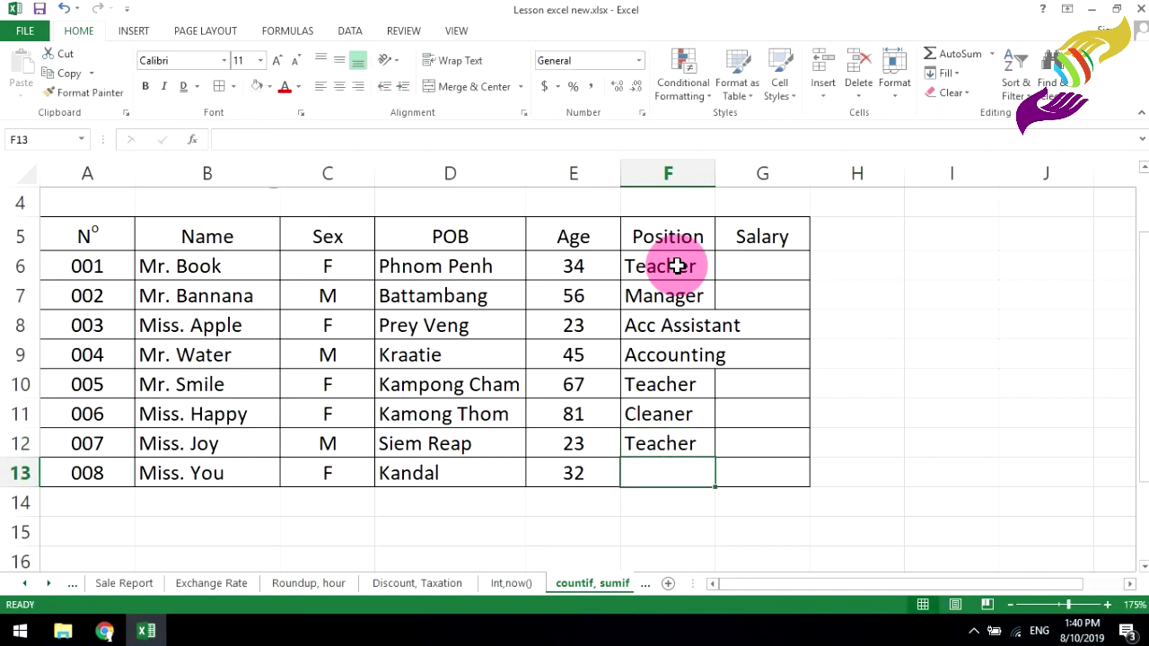
type("C")
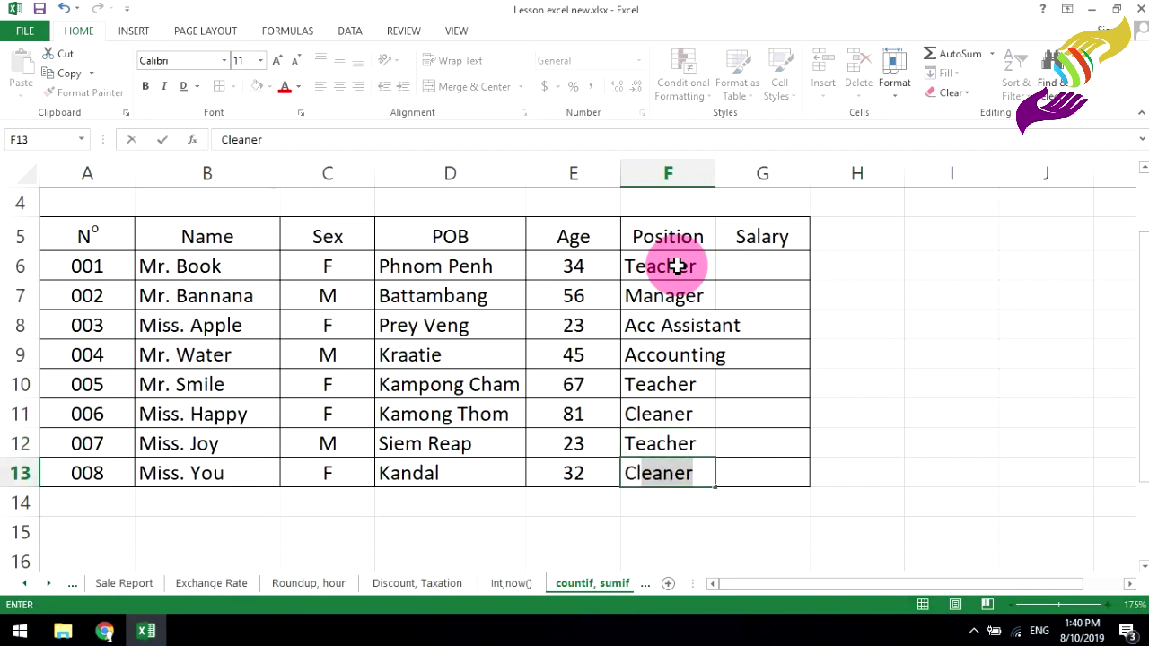
key("BackSpace")
key("BackSpace")
key("BackSpace")
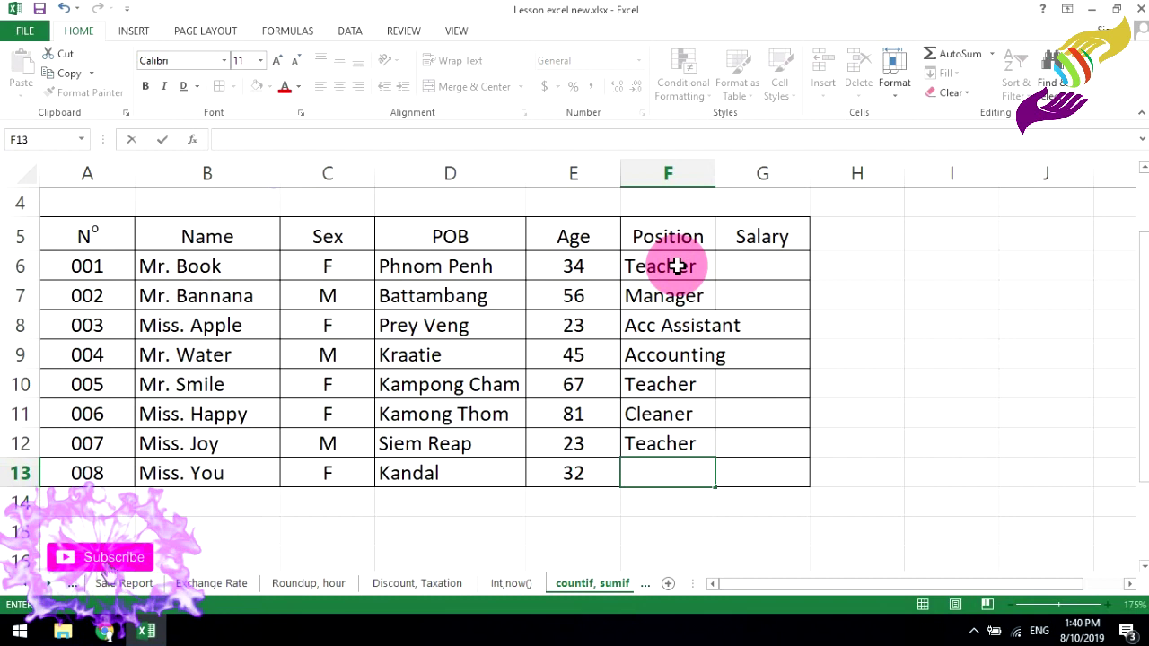
type("c")
key("Return")
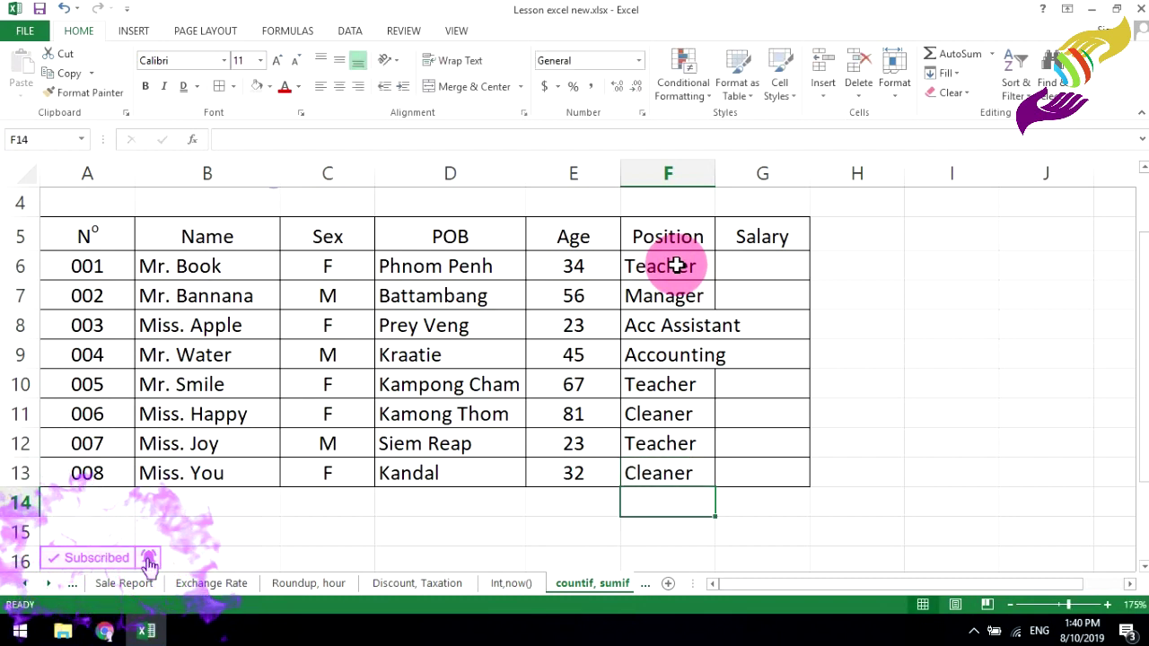
left_click_drag(714, 173, 747, 174)
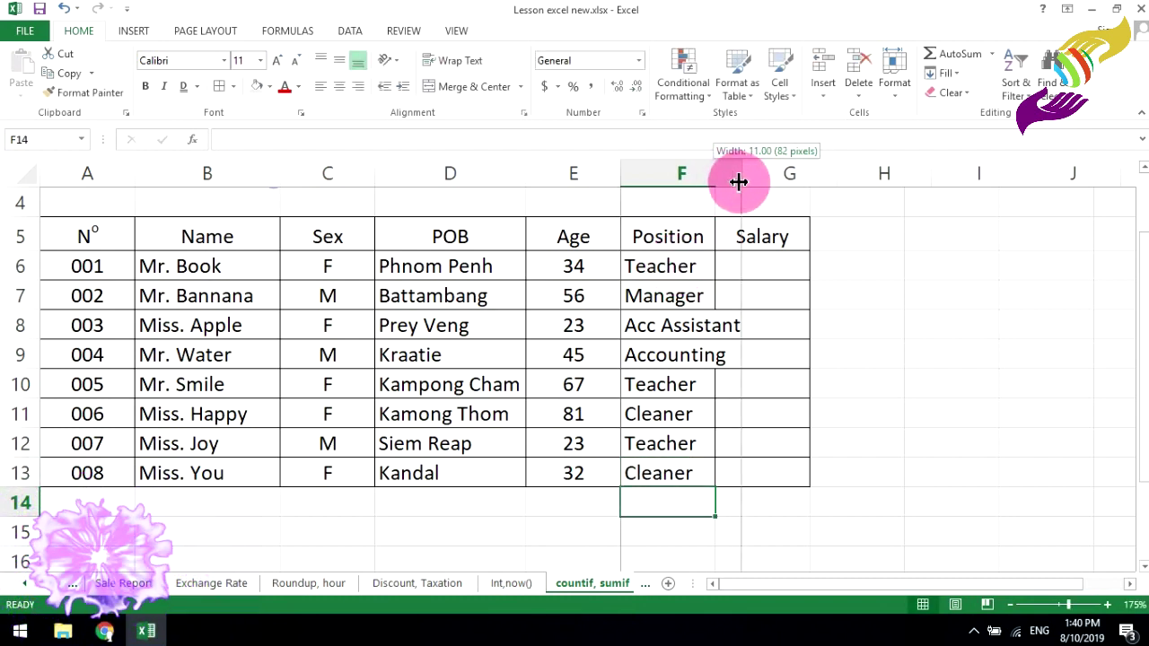
- Enter salaries 300, 234, 250, 129, 120, 532 and 123 in column G, leaving G7 blank
left_click(790, 267)
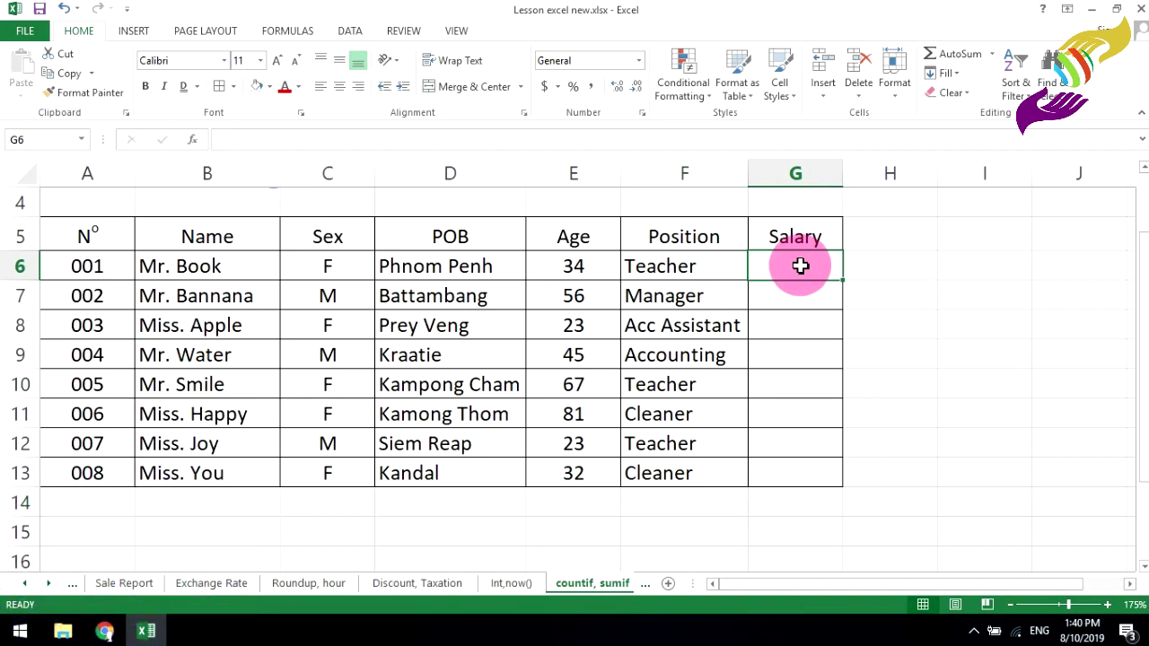
type("300")
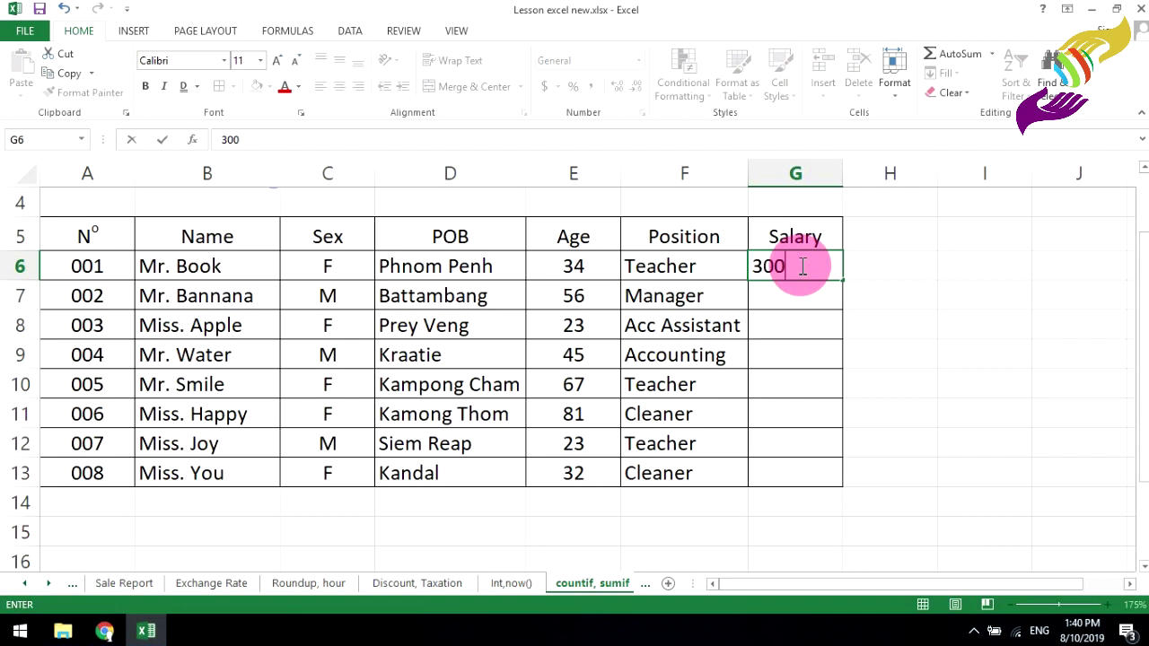
key("Return")
key("Return")
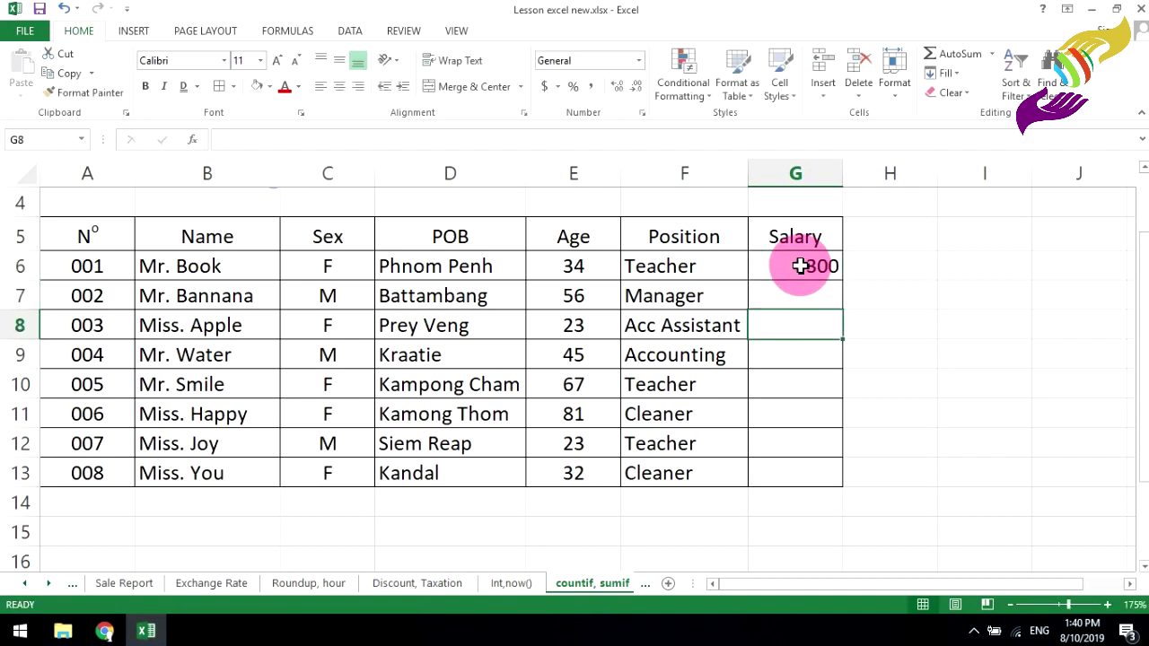
type("234")
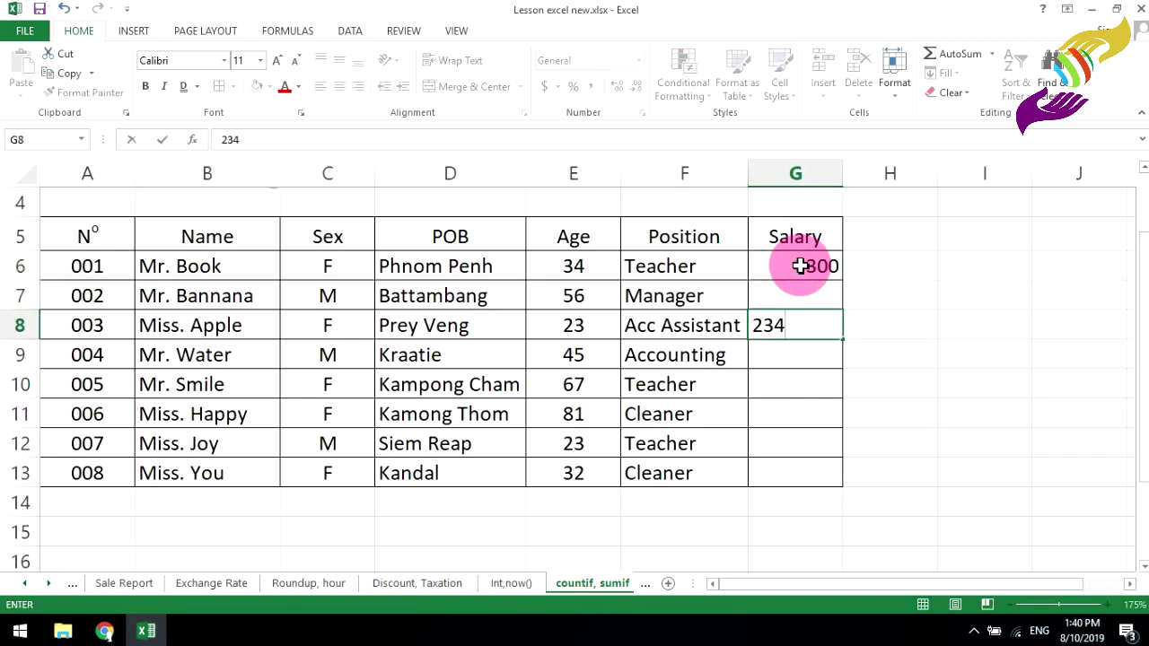
key("Return")
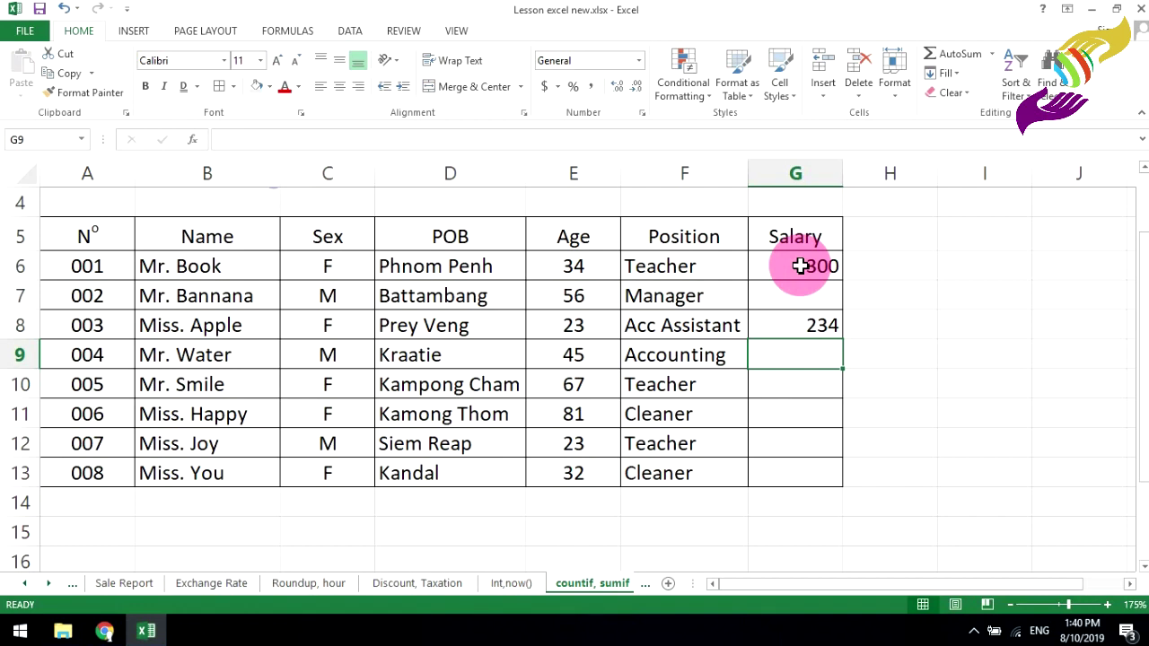
type("250")
key("Return")
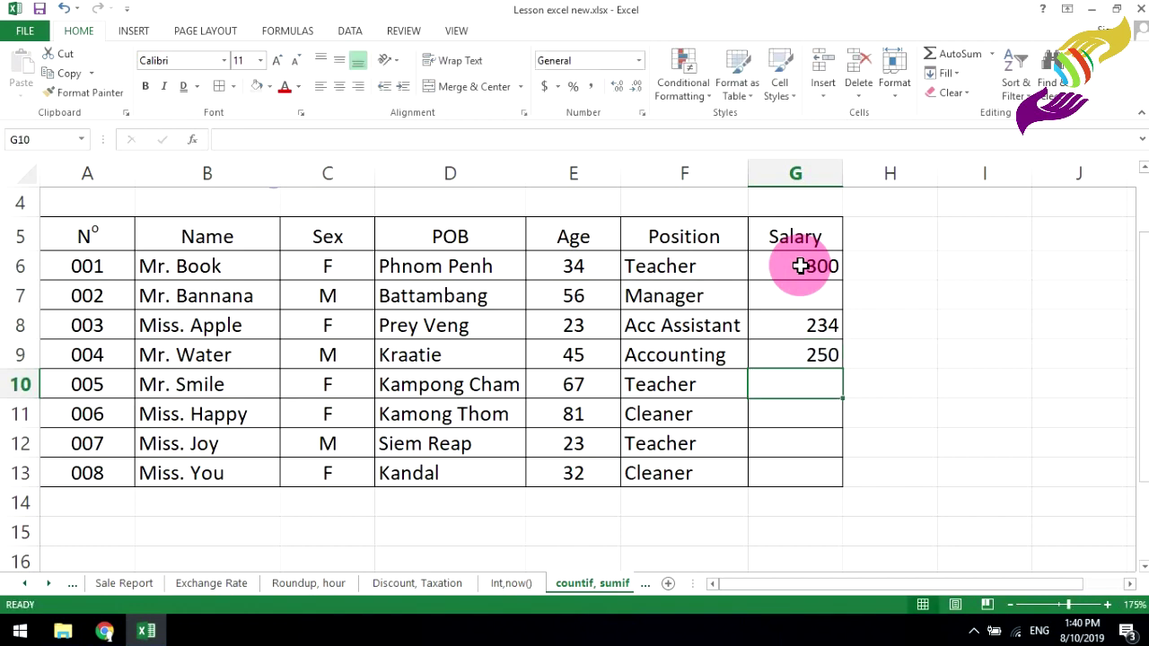
type("12")
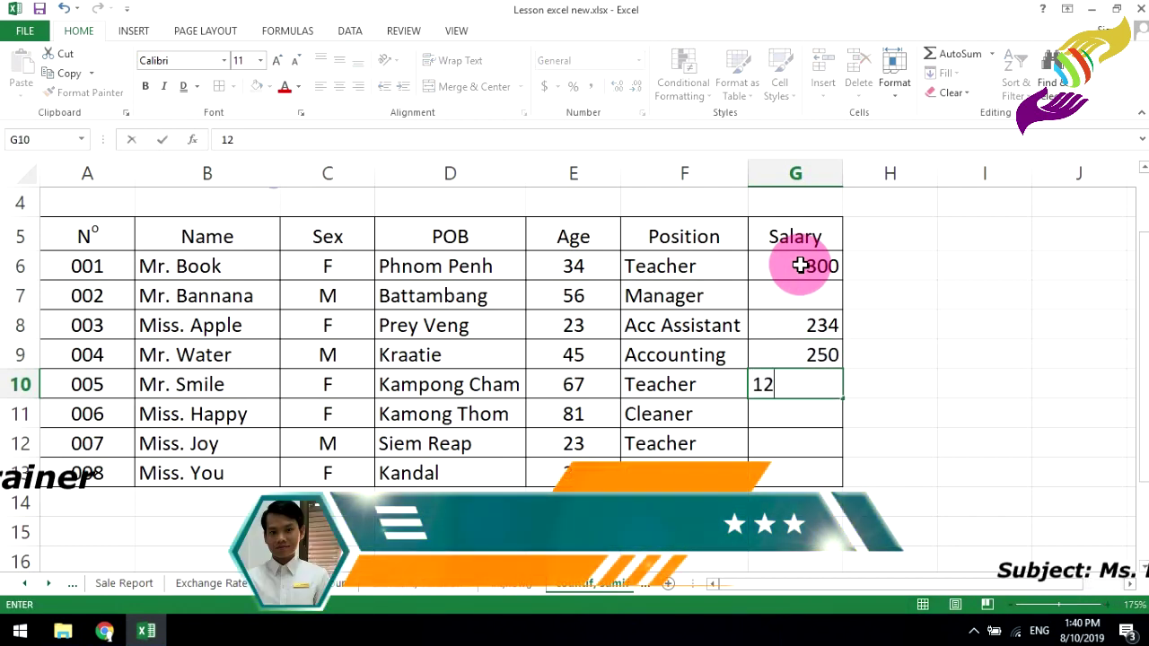
type("9")
key("Return")
type("1")
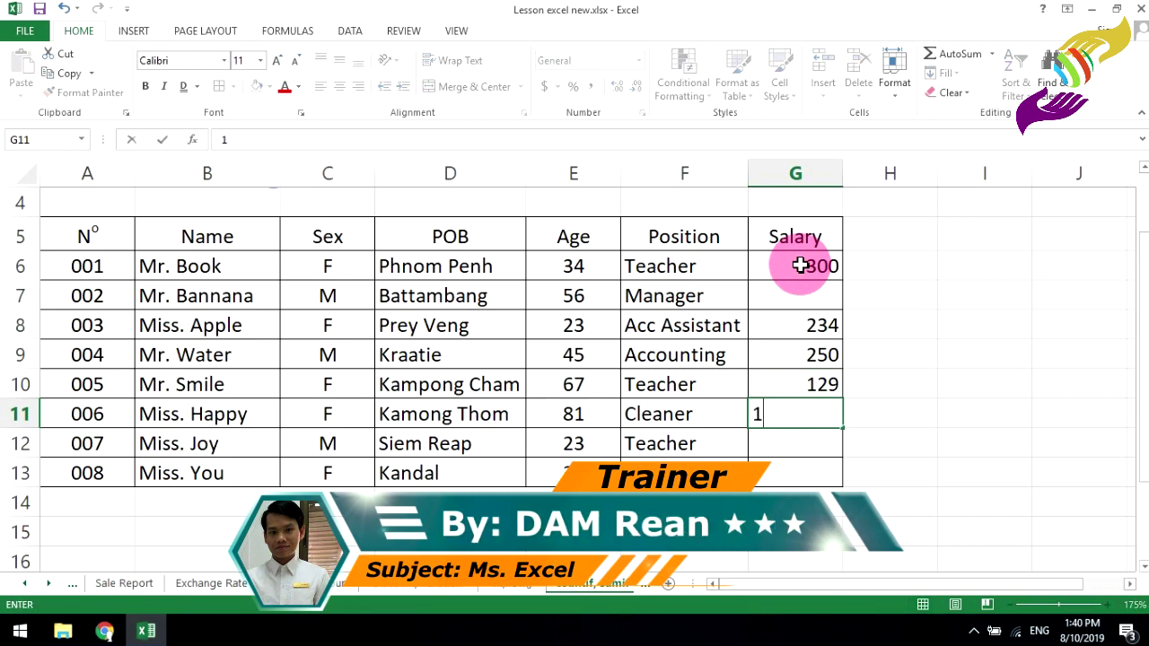
type("20")
key("Return")
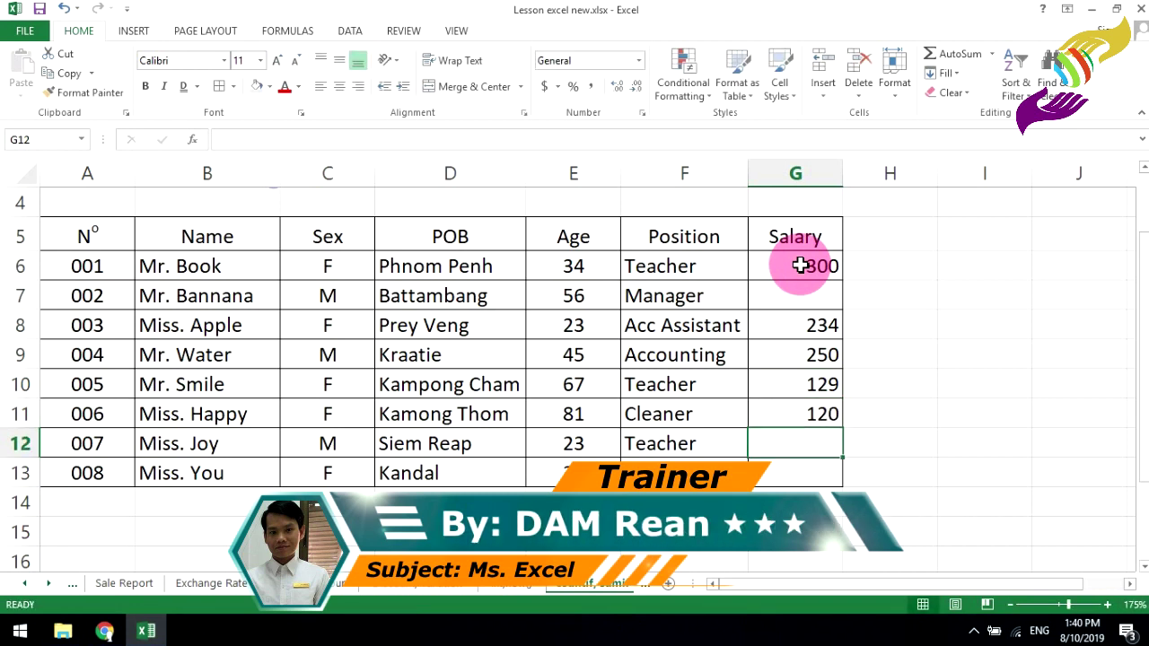
type("532")
key("Return")
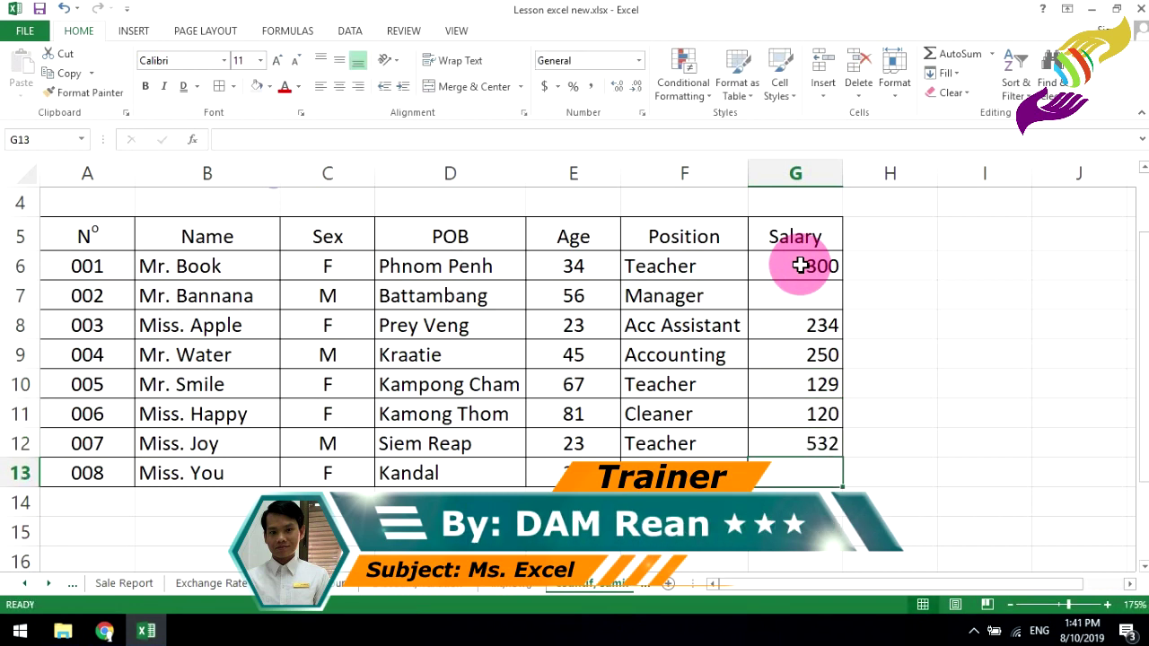
type("123")
key("Return")
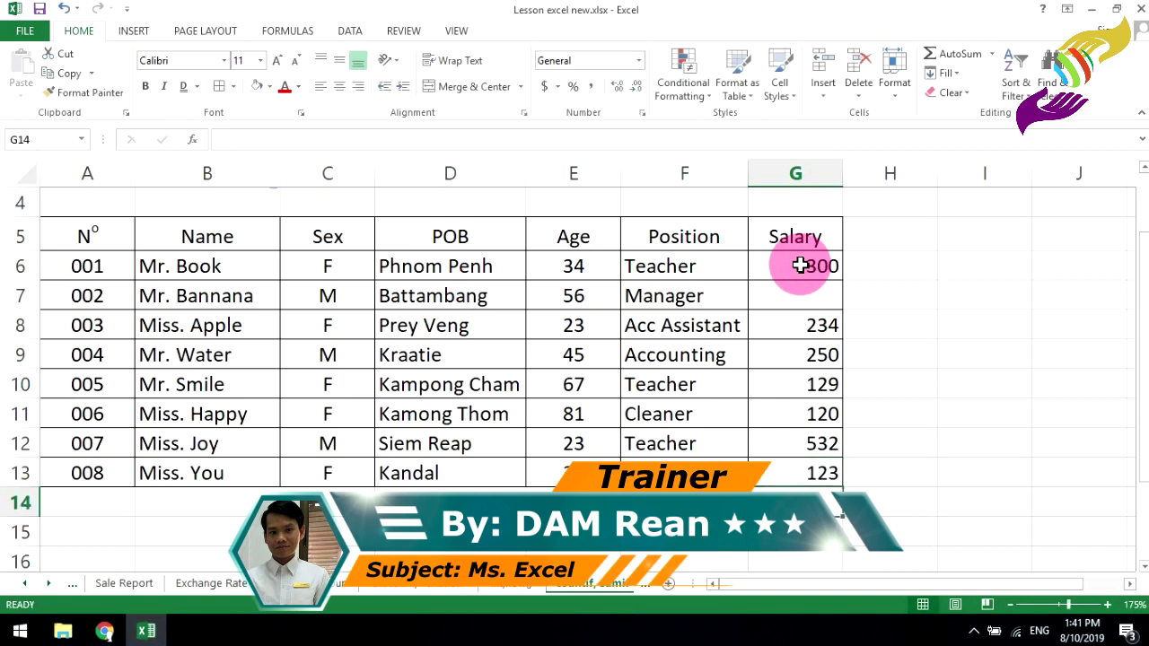
- Apply dollar Accounting Number Format to G6:G13
left_click_drag(817, 271, 815, 477)
left_click(557, 94)
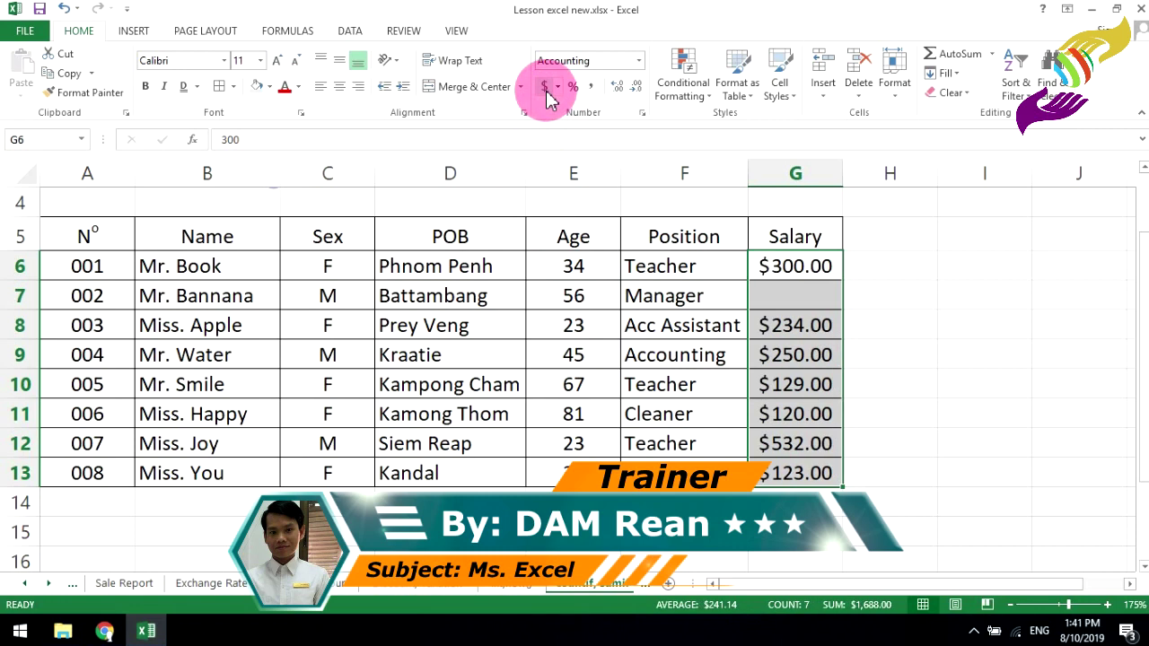
left_click(943, 355)
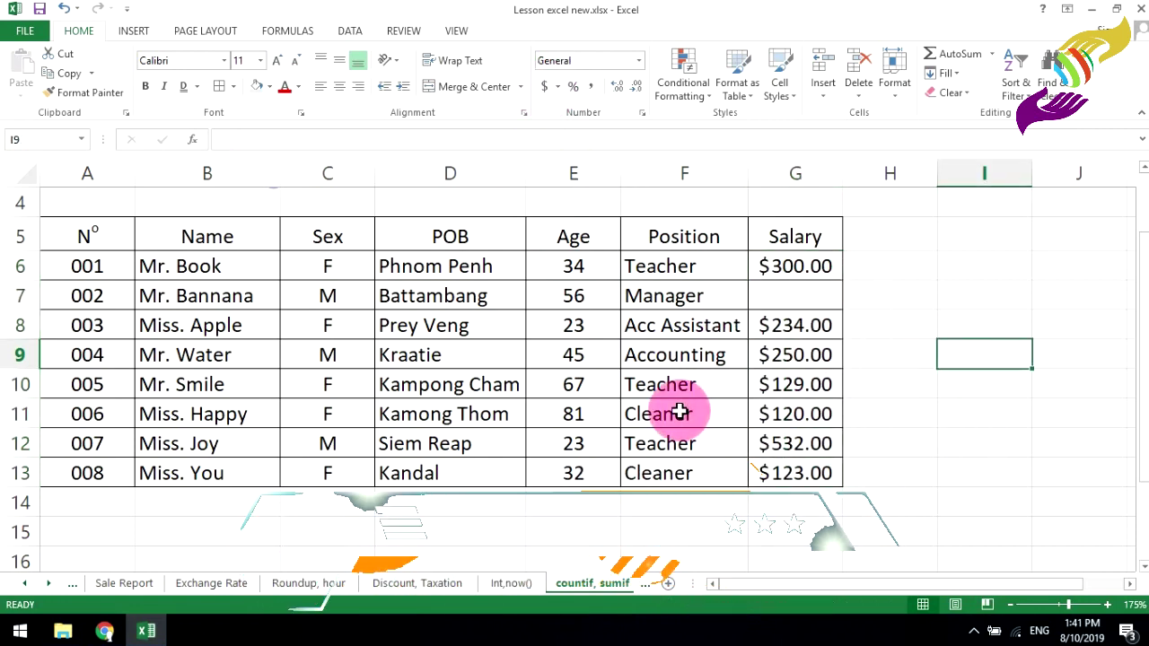
- Apply All Borders to A15:B16 below the table
scroll(531, 456, "down", 2)
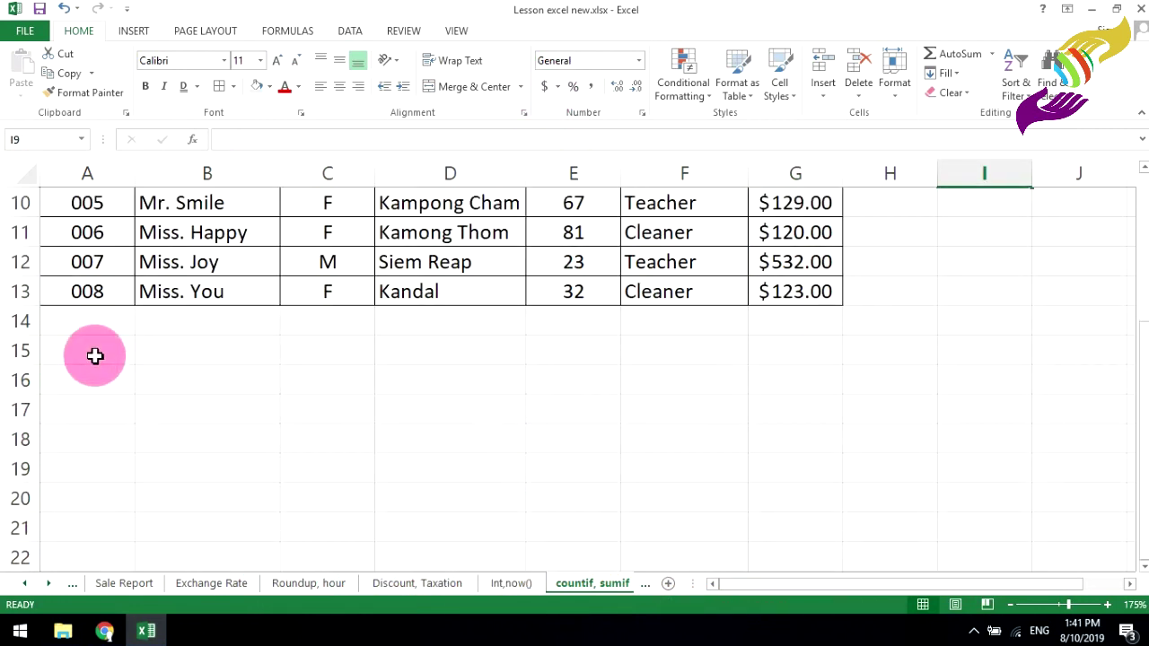
left_click_drag(103, 359, 213, 385)
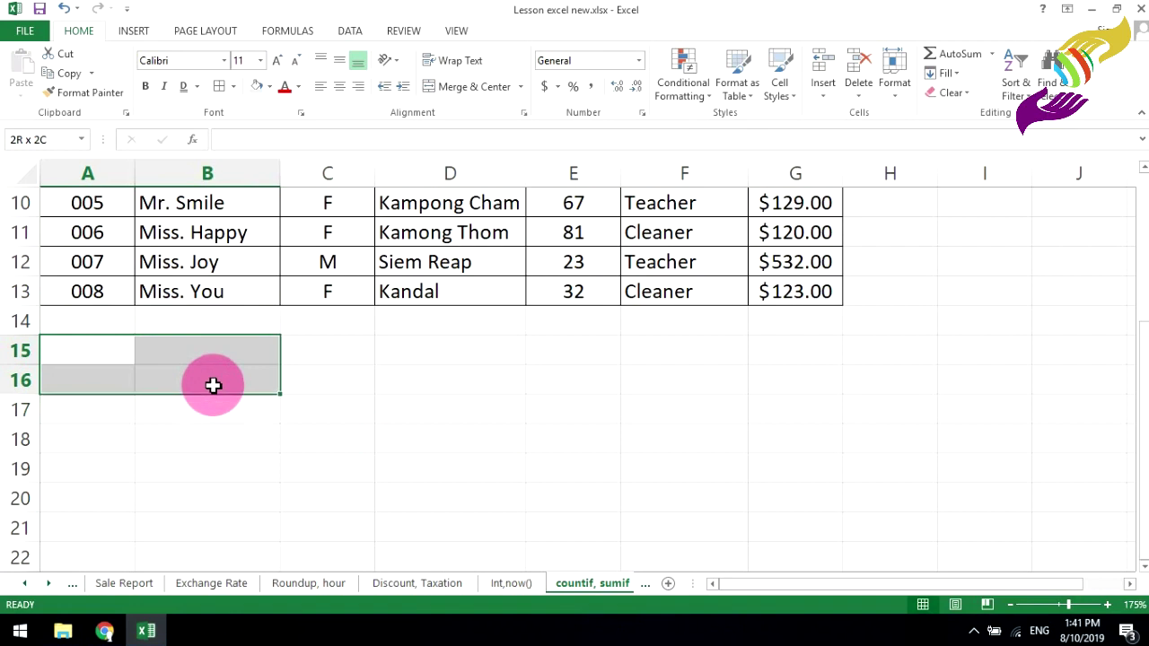
left_click(219, 86)
- Label A15 Male and A16 Female
left_click(104, 343)
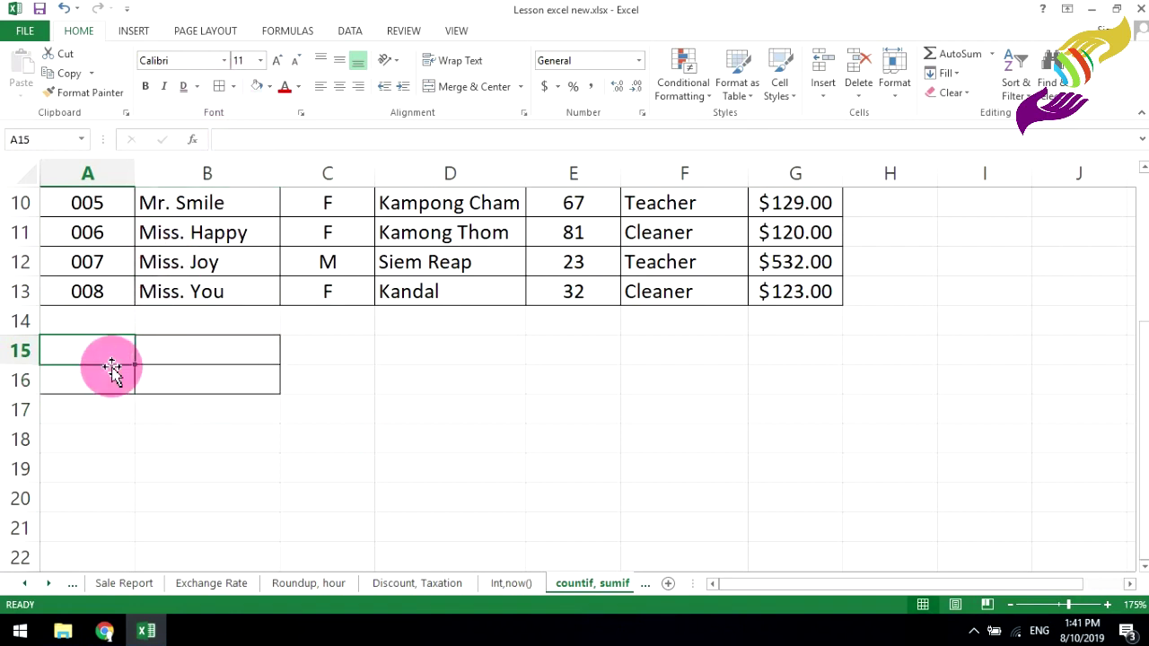
type("Male")
key("Return")
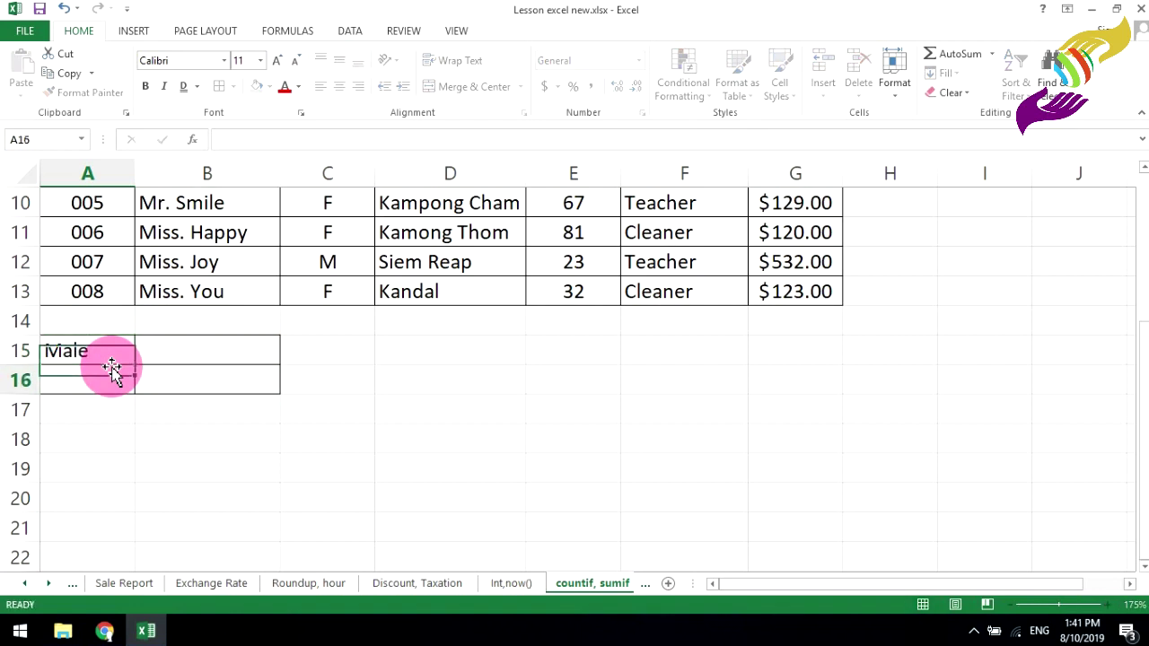
type("F")
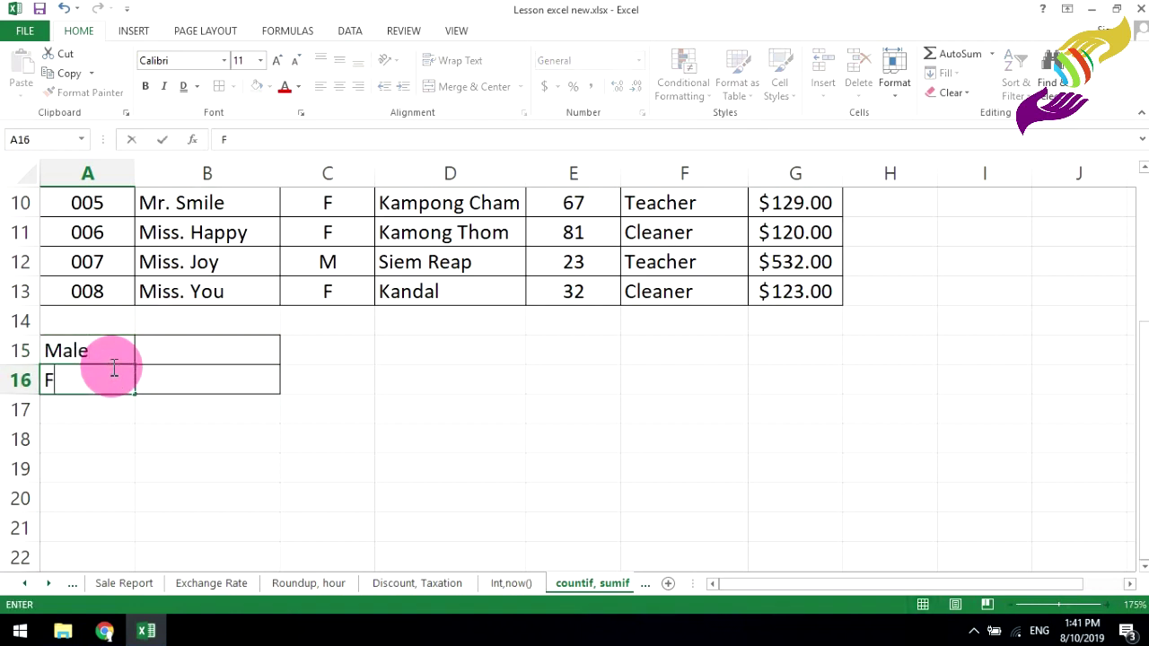
type("emal")
key("Return")
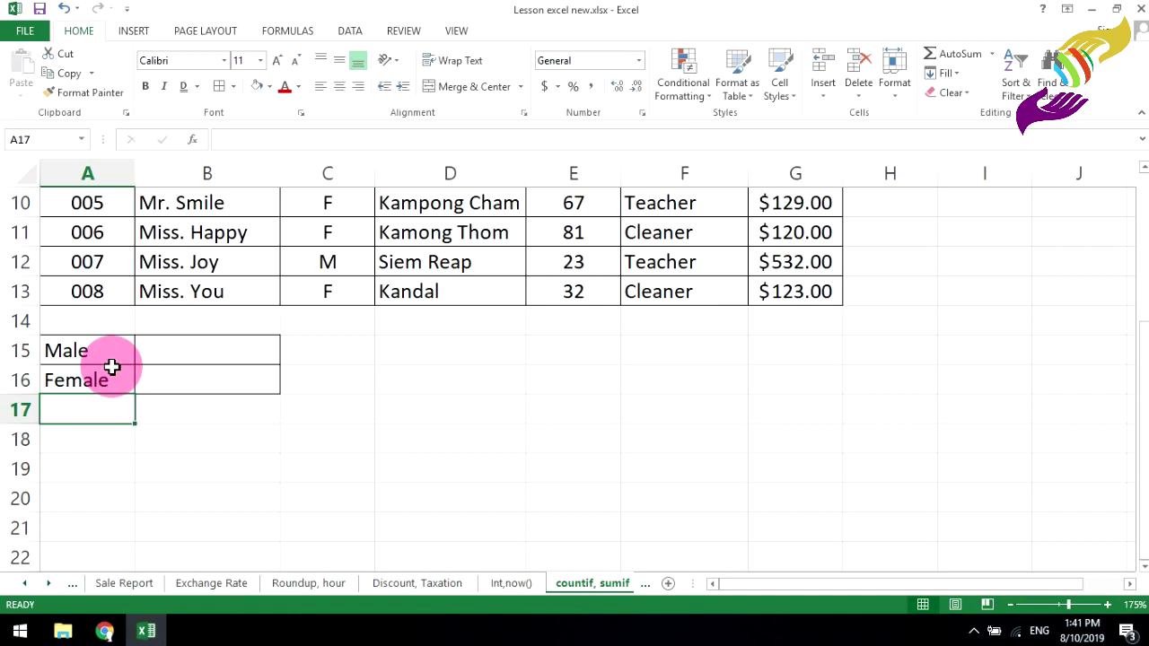
- Give B15:B16 a light grey fill
left_click(236, 358)
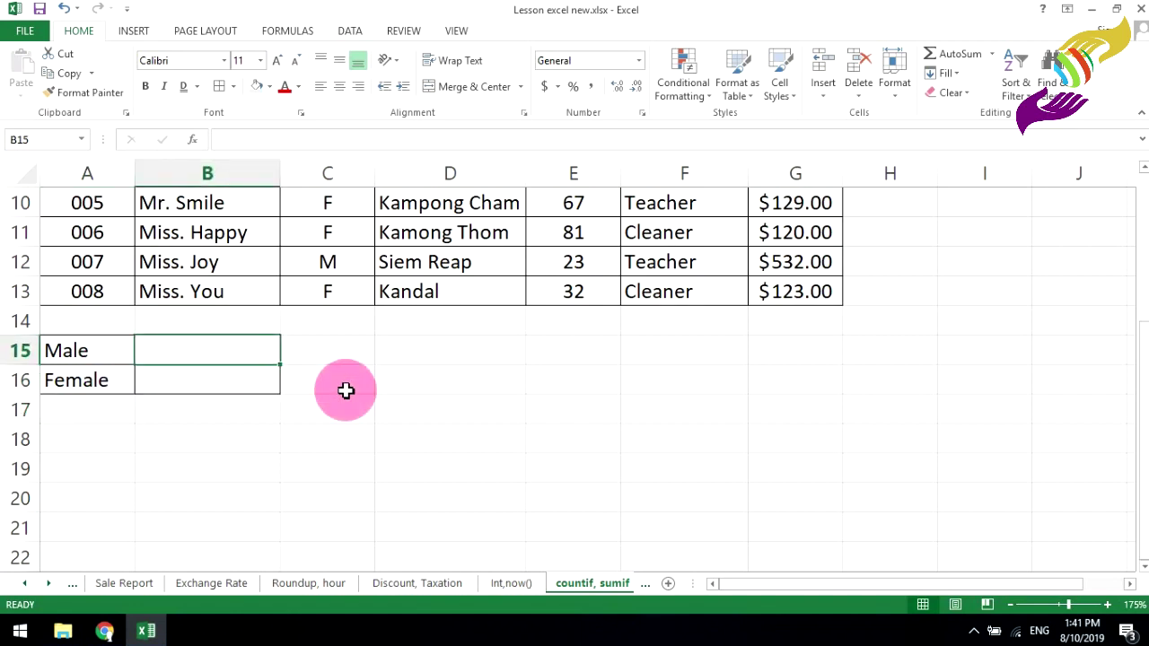
left_click_drag(235, 354, 230, 375)
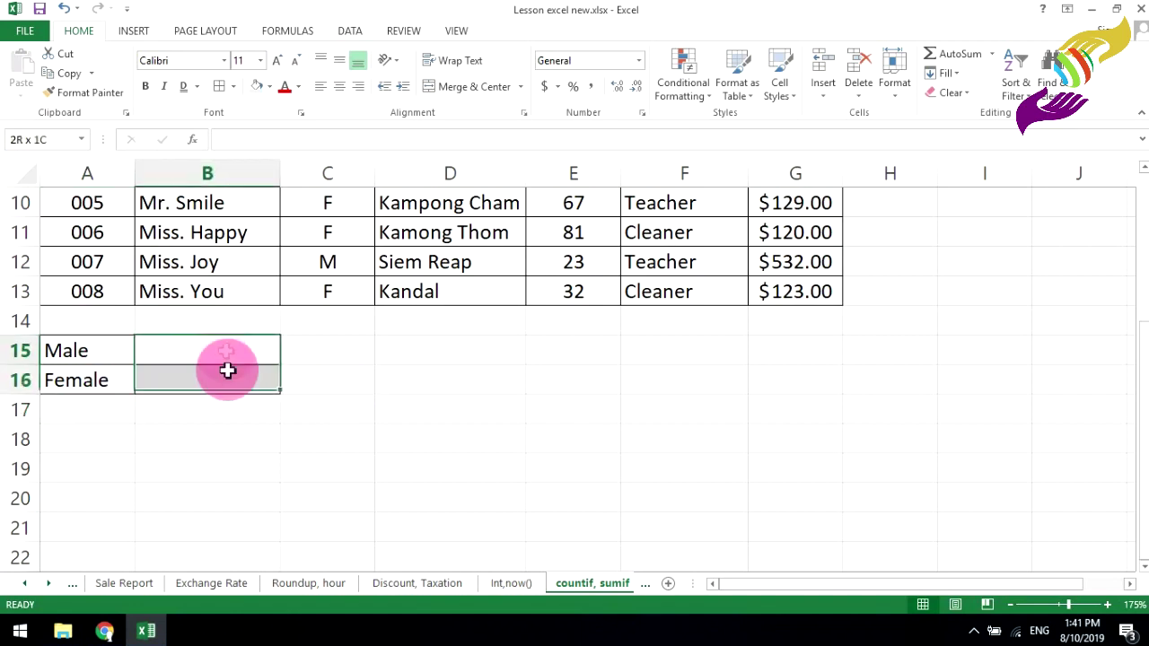
left_click(258, 86)
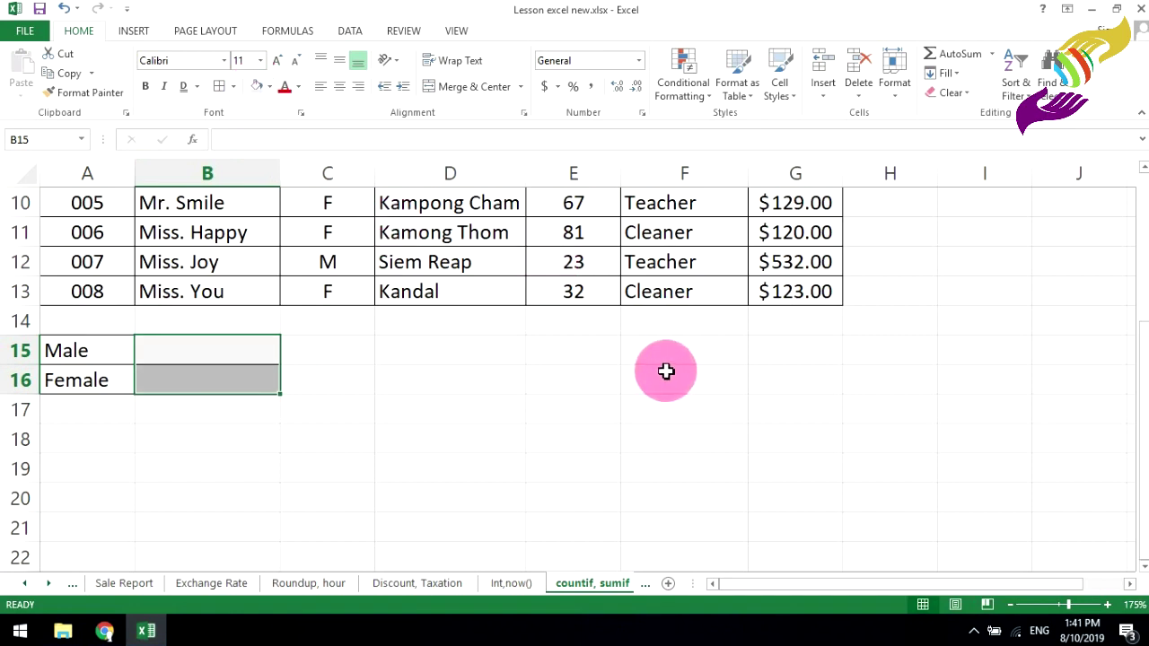
- Apply All Borders to the D15:F19 grid
left_click_drag(691, 354, 457, 462)
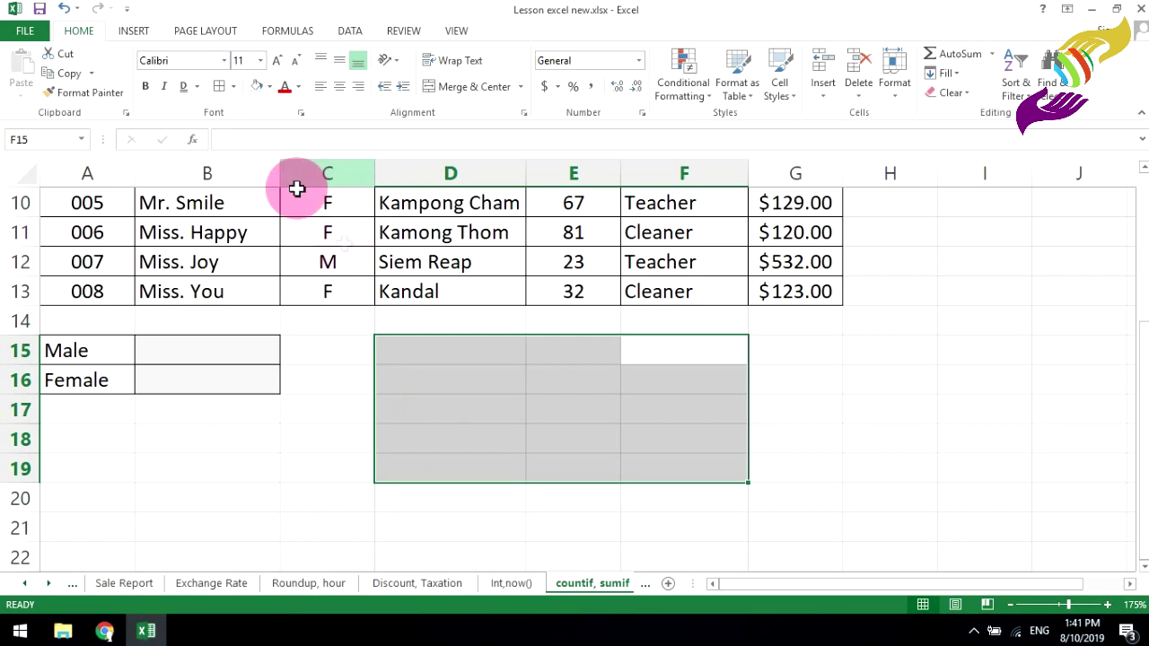
left_click(219, 86)
left_click(413, 348)
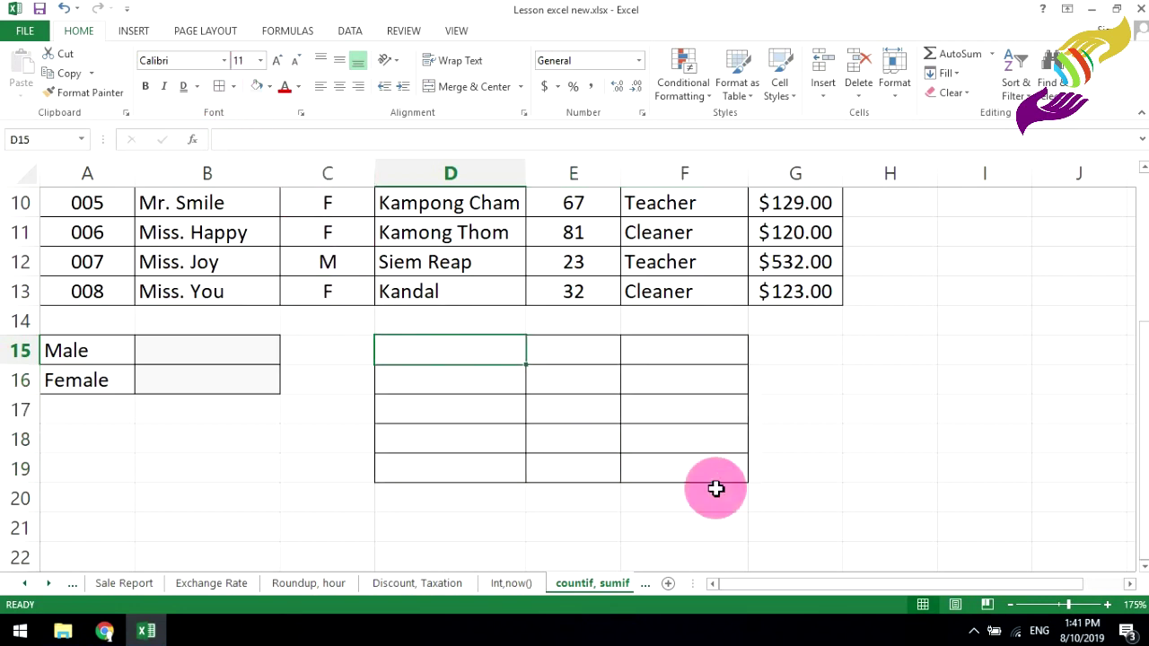
- Enter Teacher, Manager, Accounting, Acc Assistant and Cleaner in D15:D19
type("Teacher")
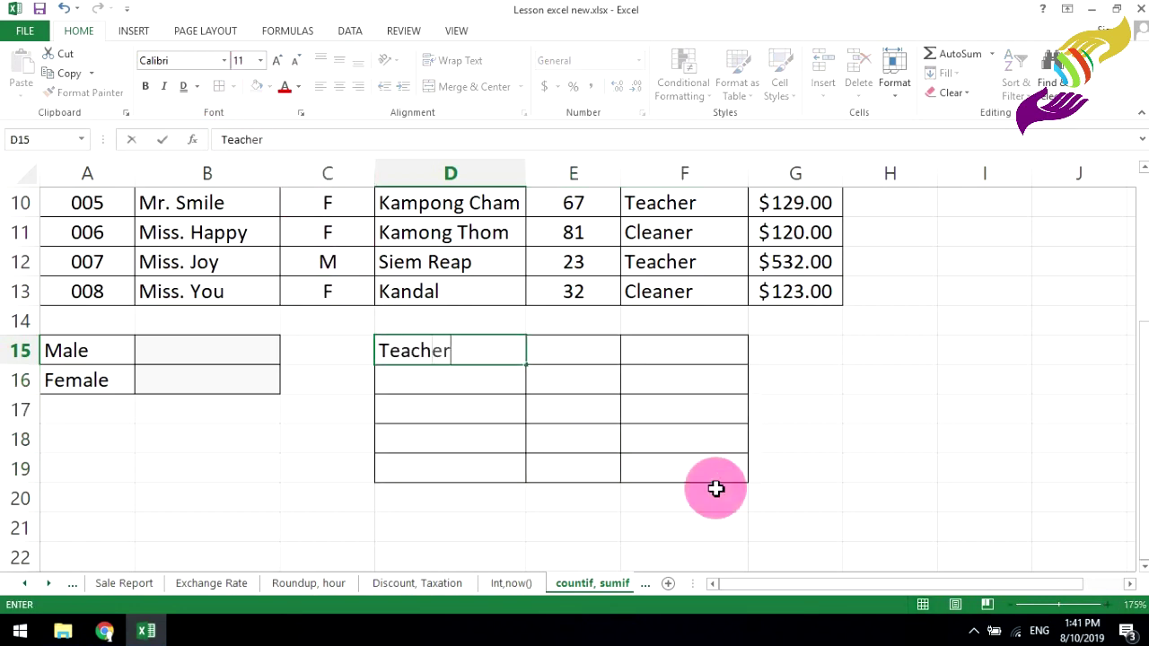
key("Return")
type("Manager")
key("Return")
type("Accoun")
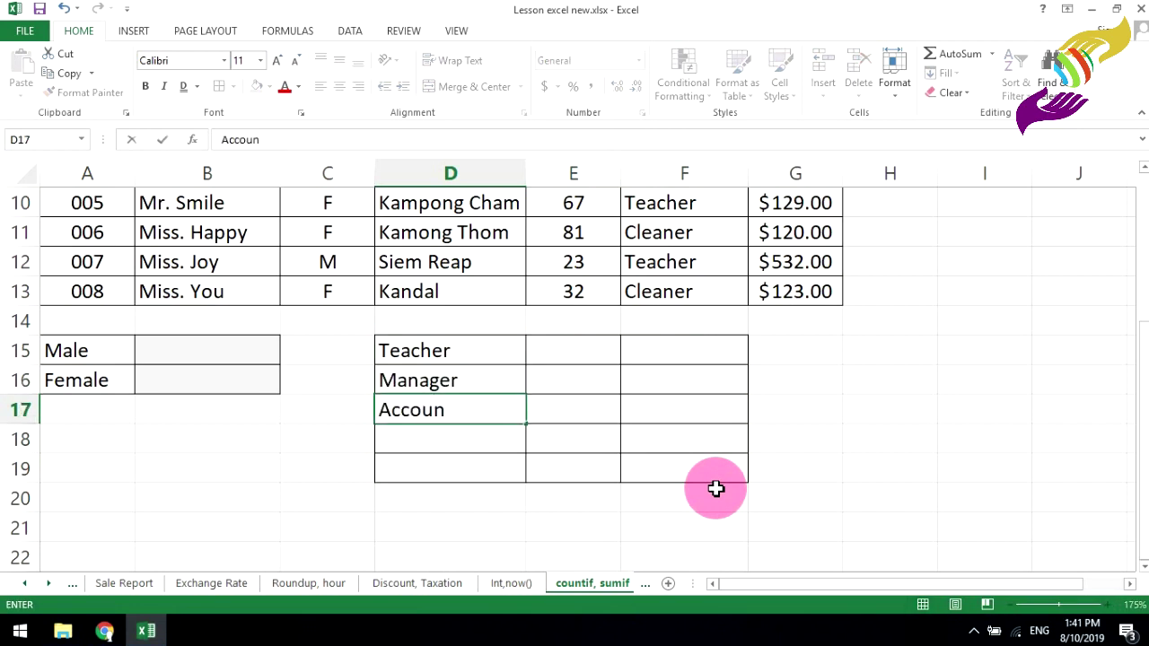
type("ting")
key("Return")
type("Acc Ass")
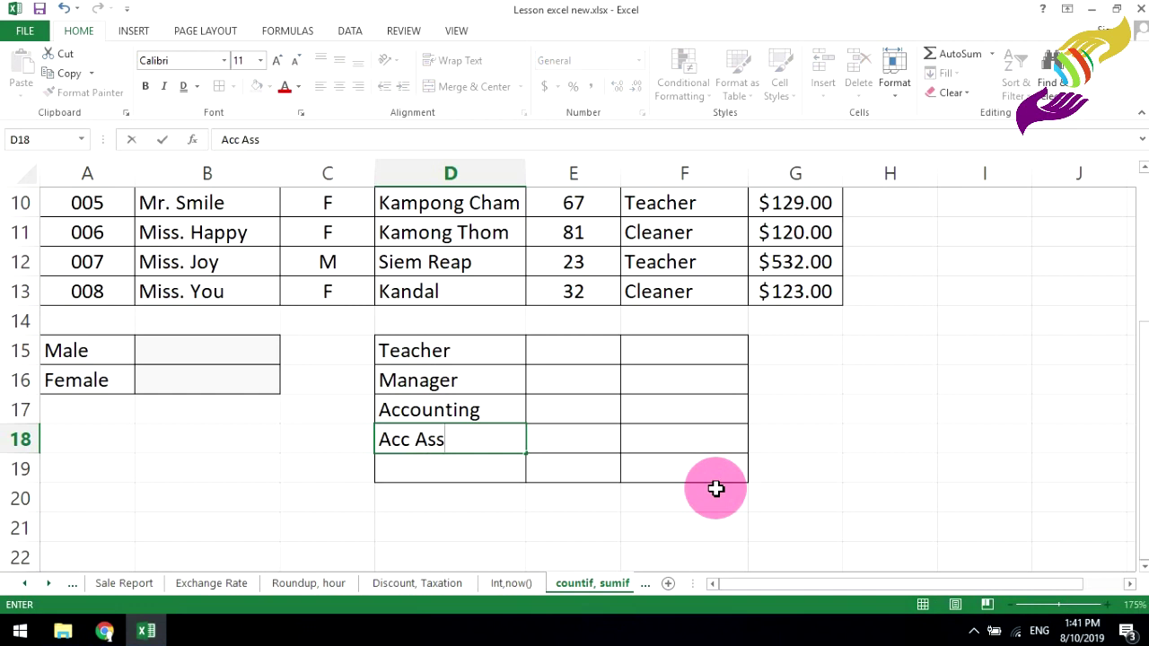
type(" t")
key("Return")
type("Cleaner")
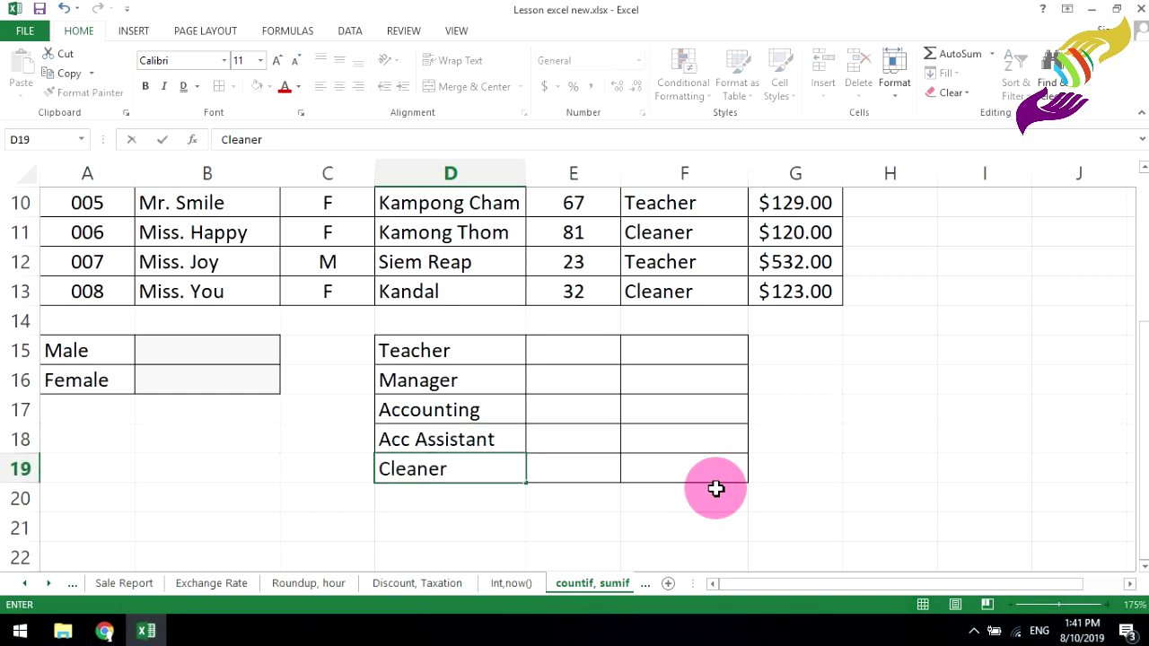
key("Return")
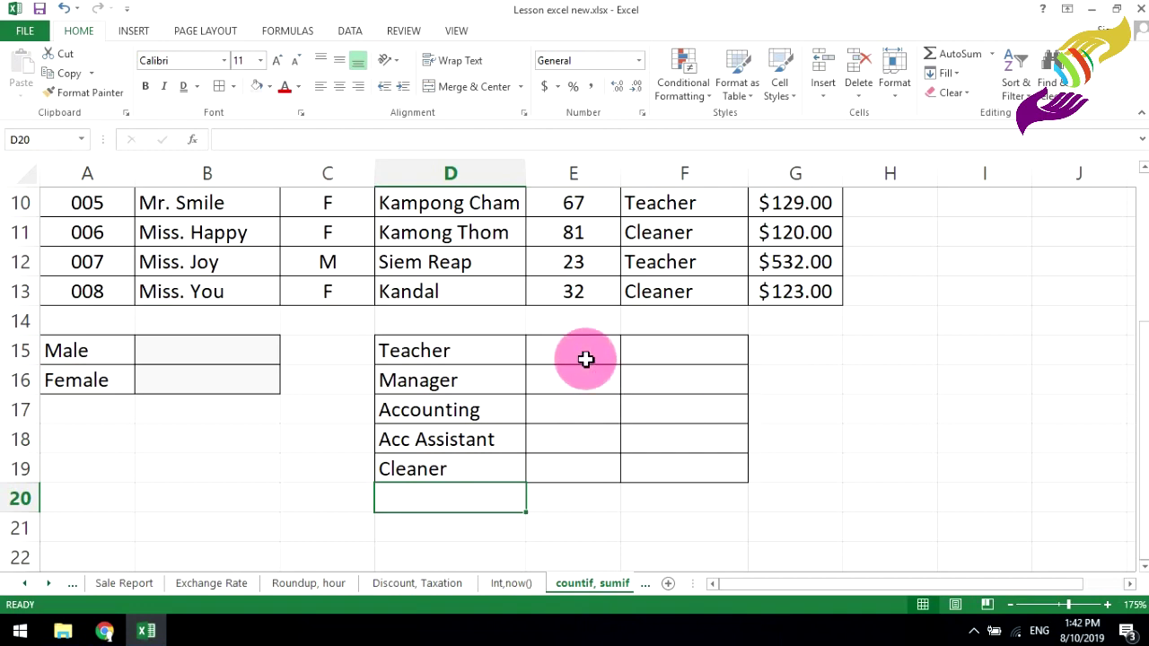
- Shade E15:F19 grey and begin a COUNTIF formula in B15
left_click(585, 357)
left_click_drag(585, 357, 692, 464)
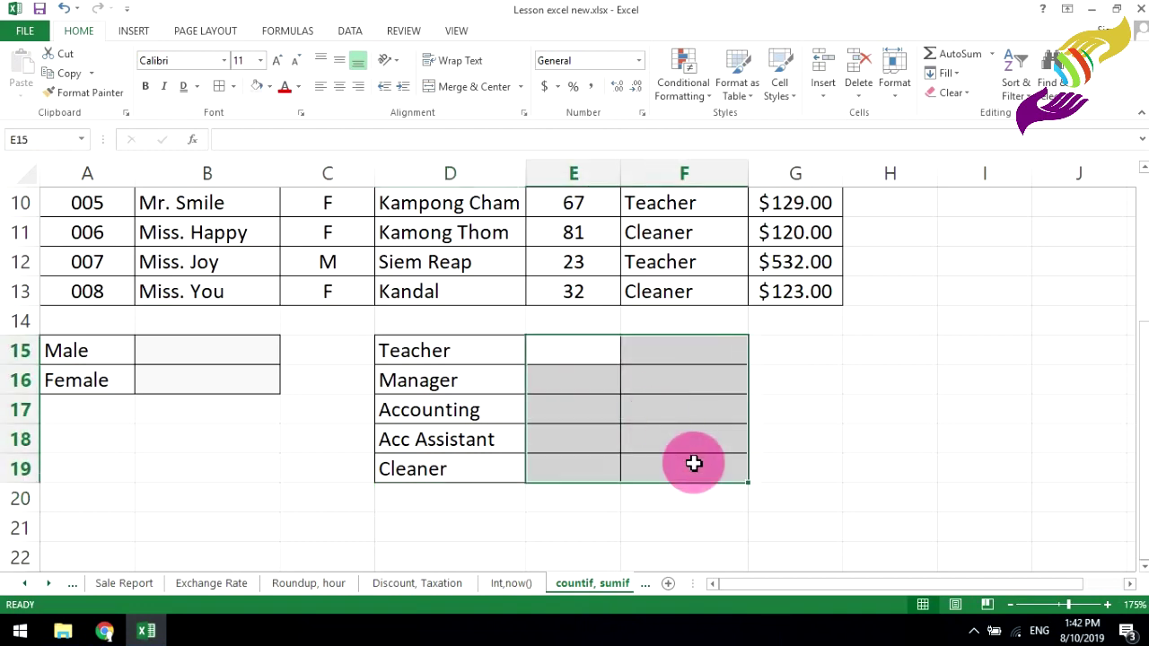
left_click(260, 95)
left_click(697, 413)
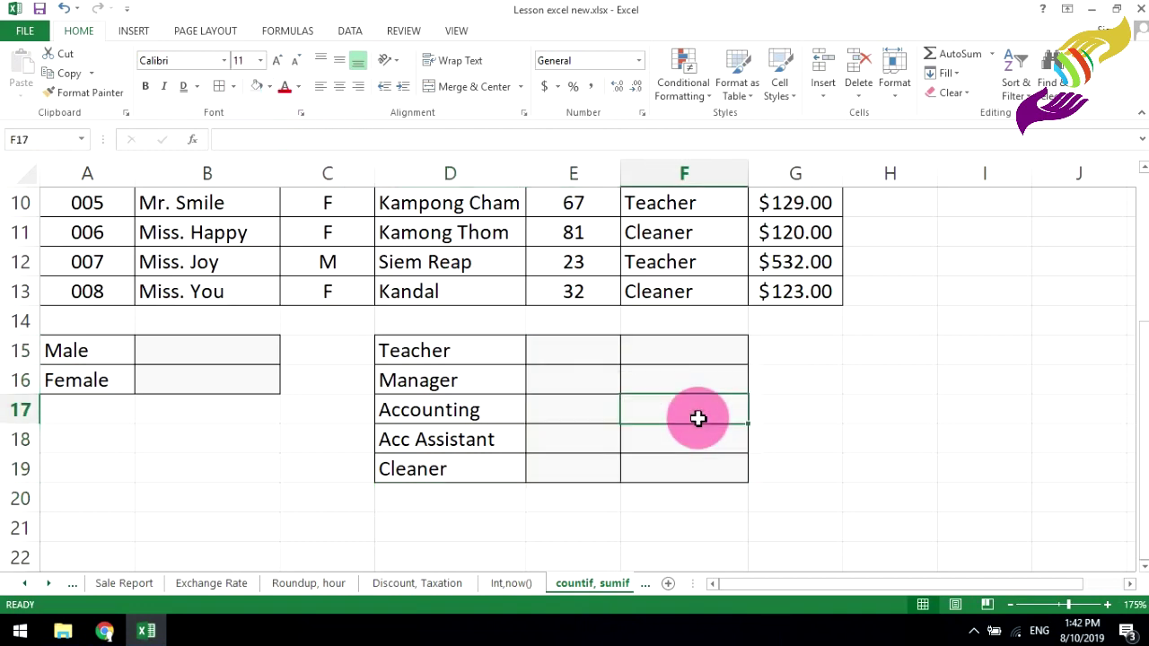
scroll(760, 452, "up", 2)
scroll(847, 494, "down", 1)
scroll(703, 457, "down", 1)
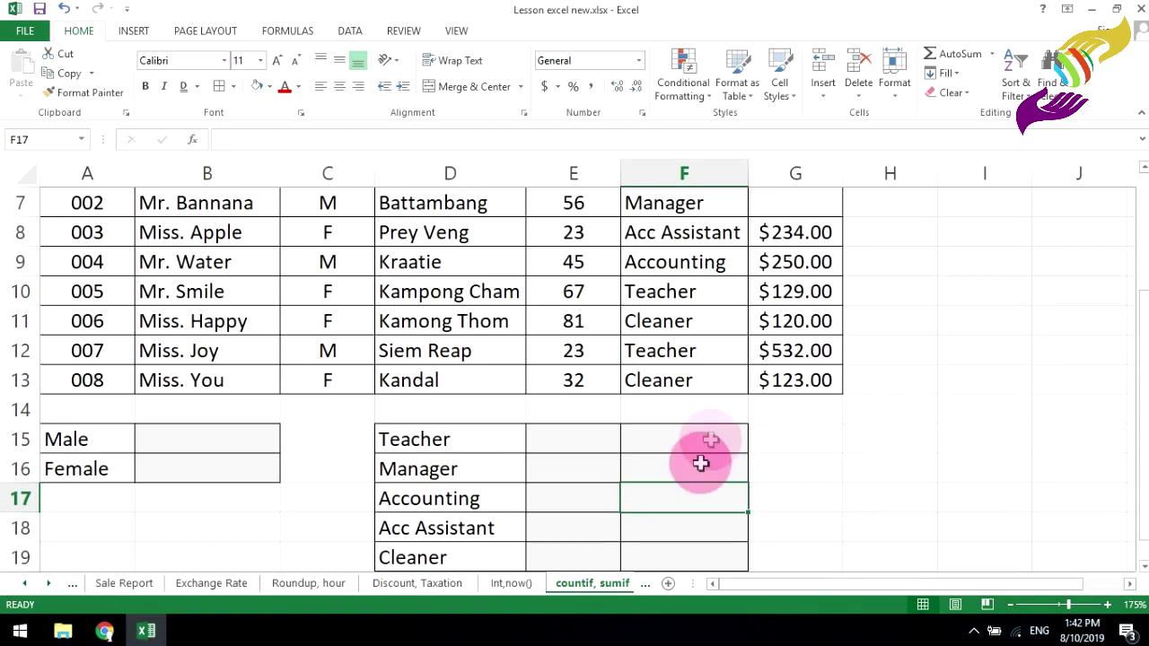
scroll(693, 451, "down", 2)
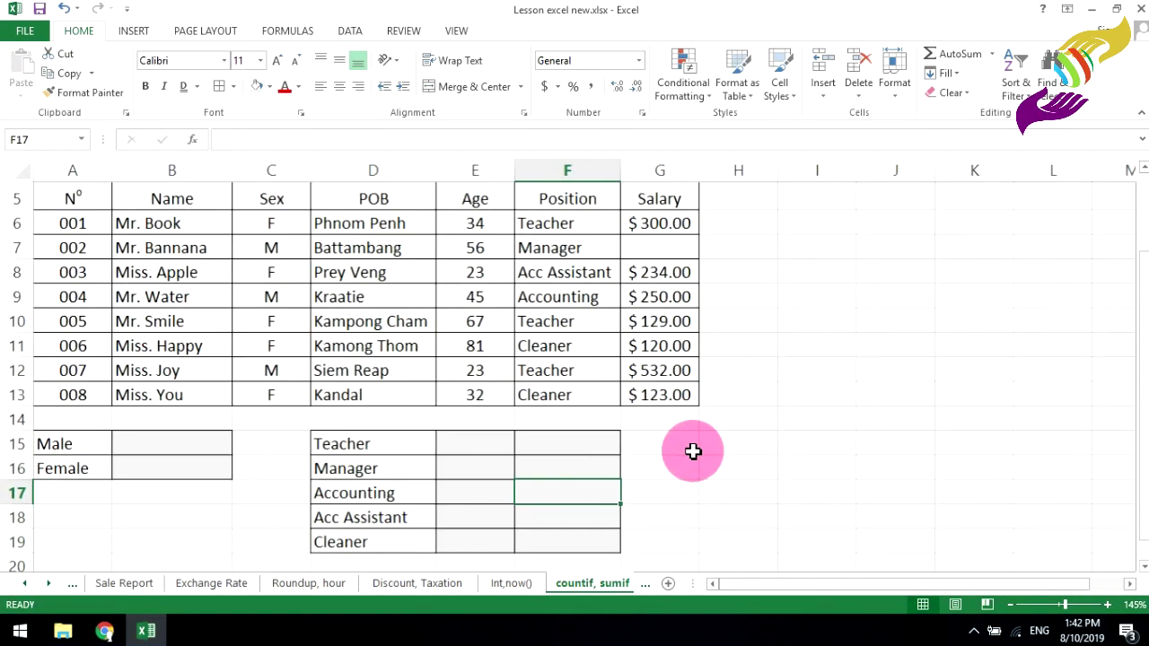
left_click(1143, 178)
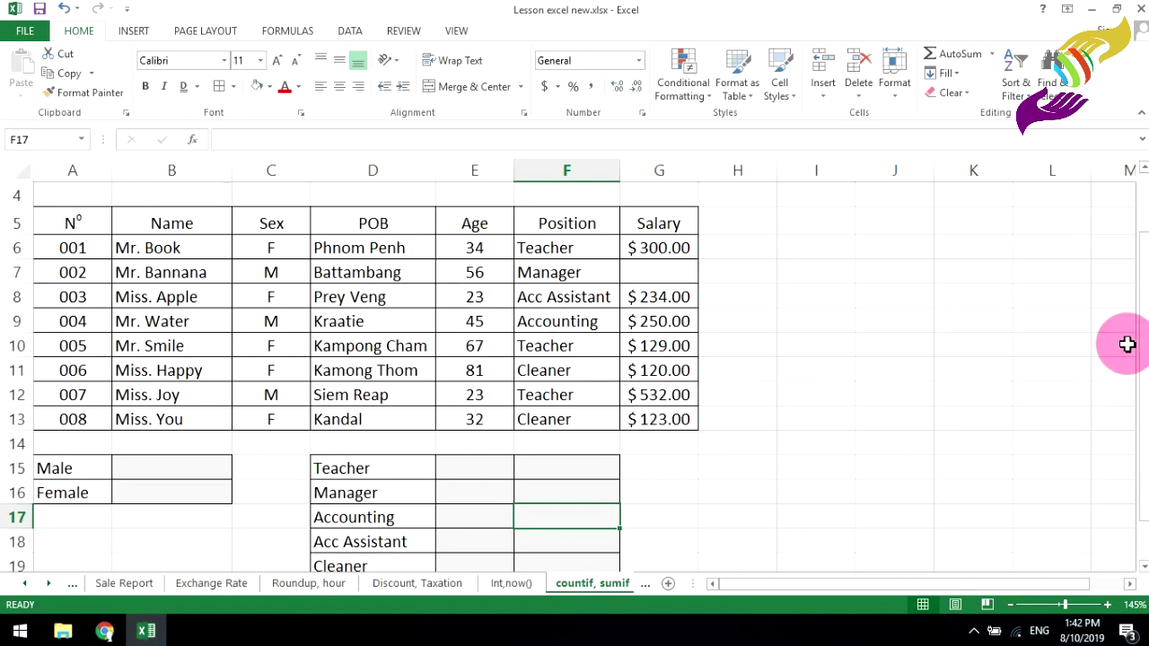
left_click(1143, 568)
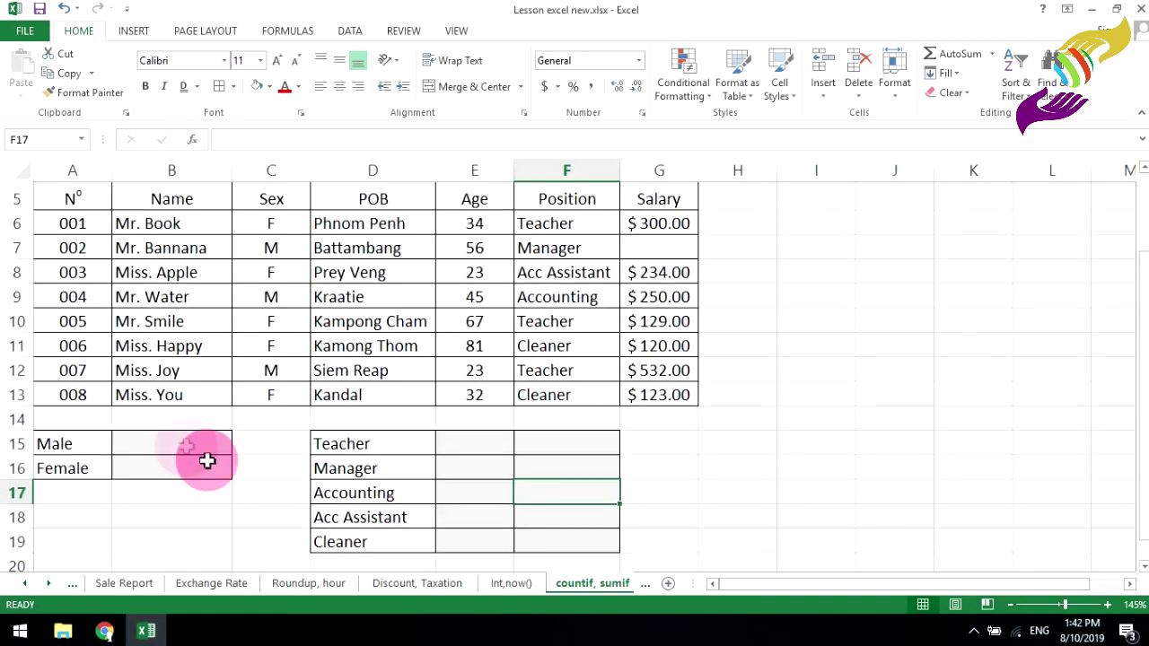
left_click(181, 442)
type("=")
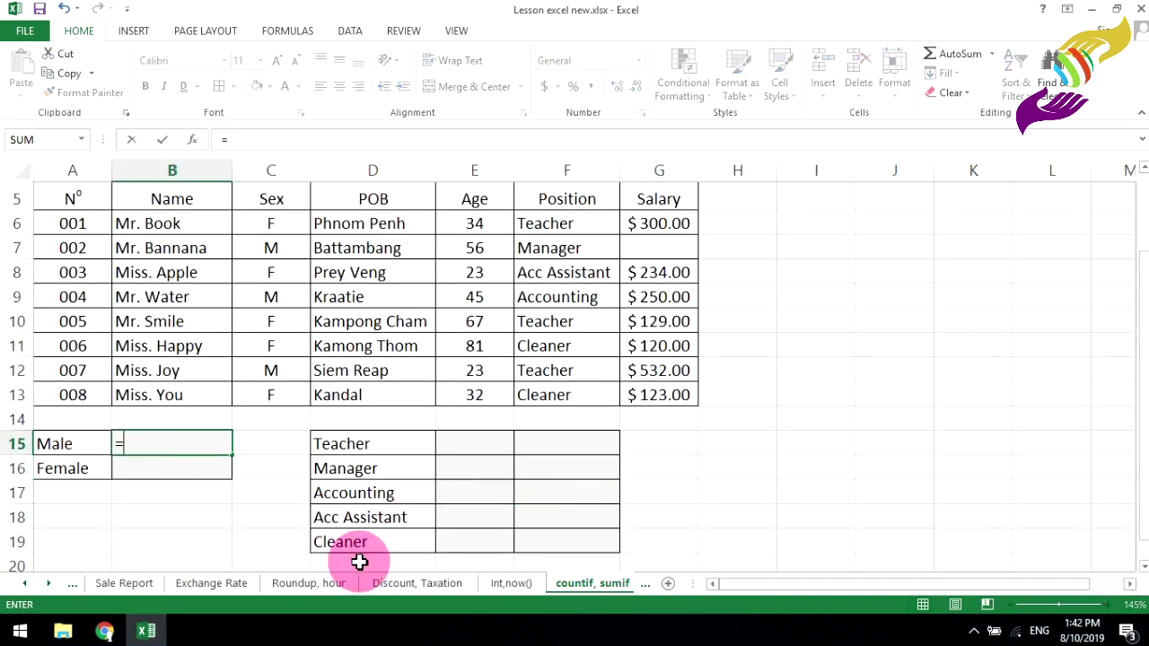
type("coun")
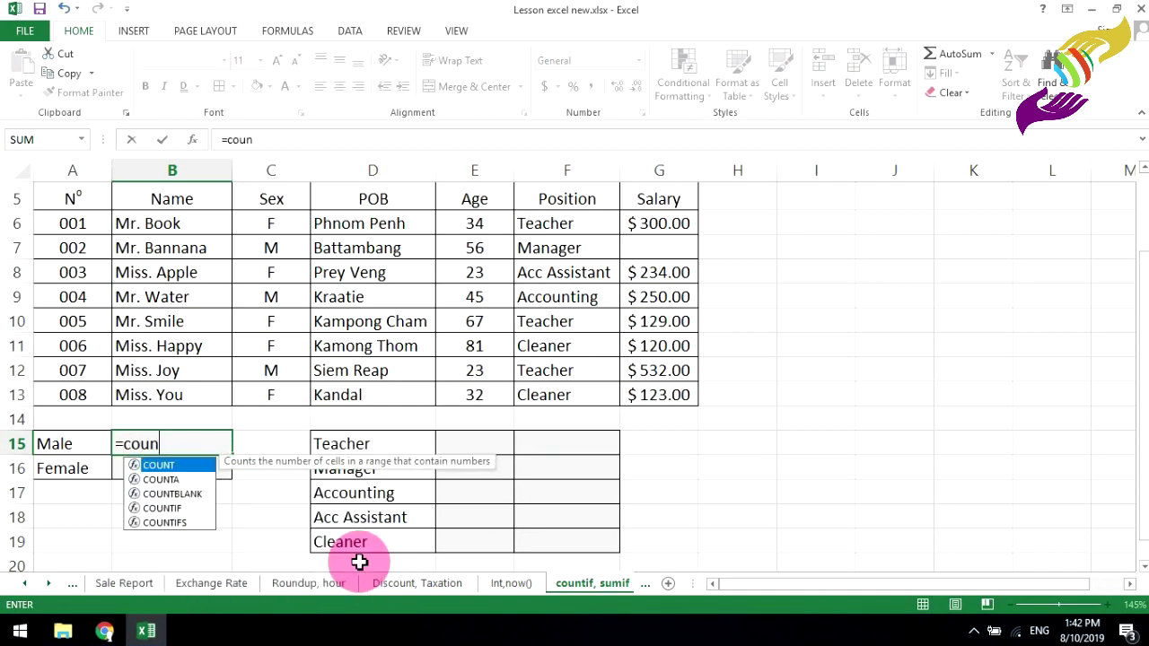
type("t")
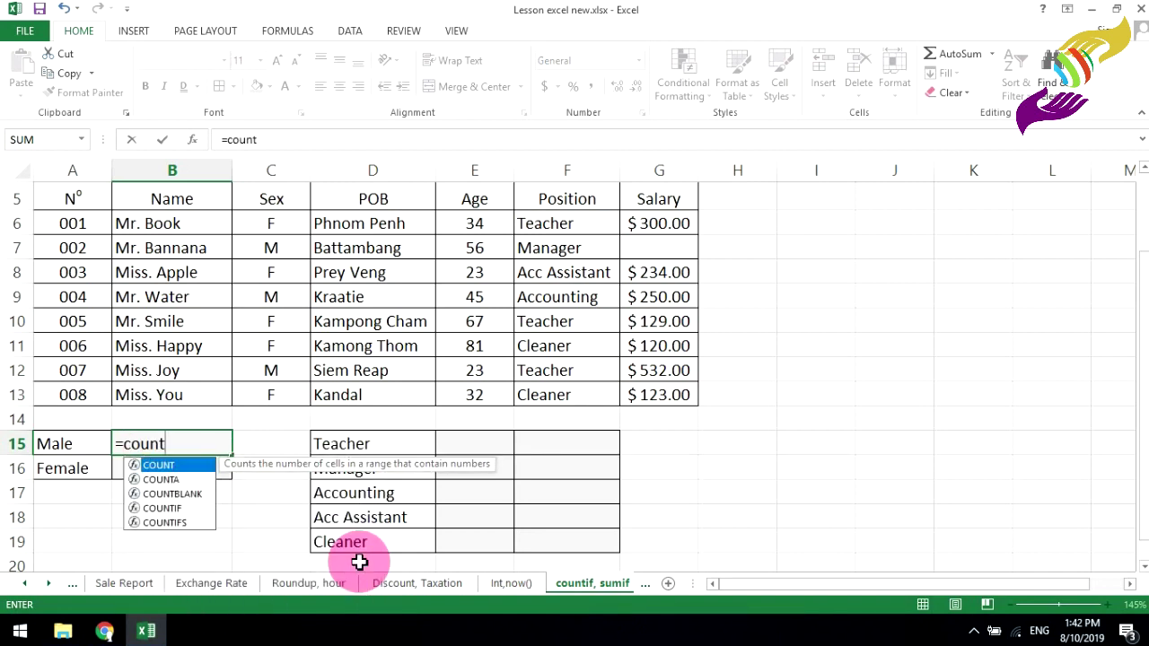
type("if")
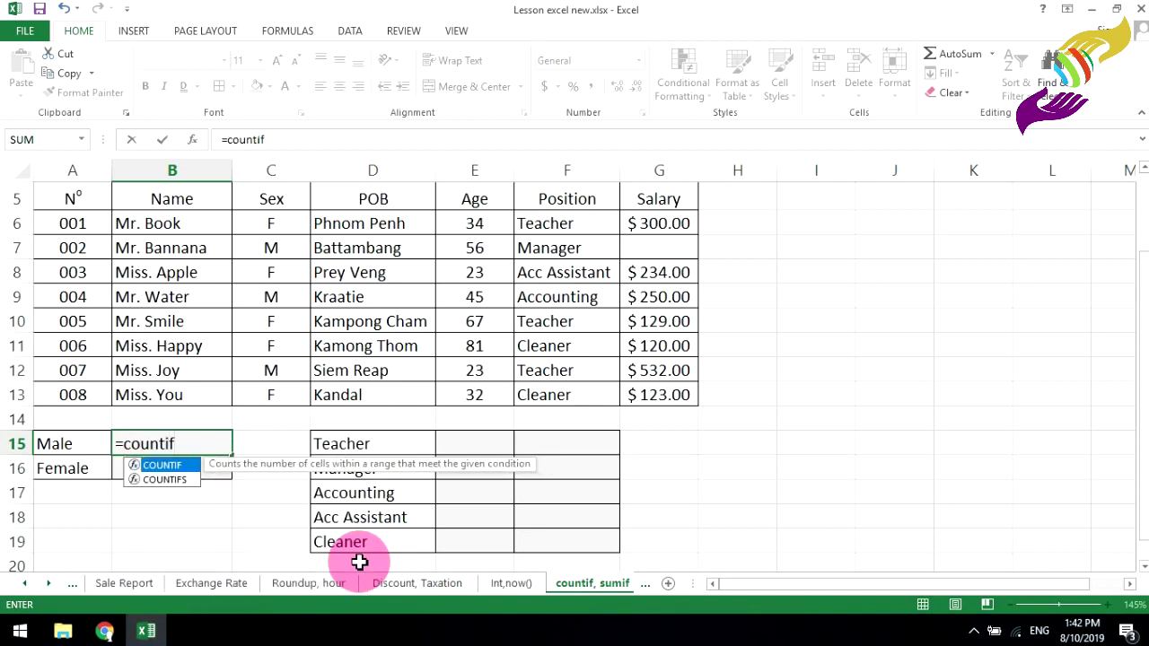
type("(")
- Finish B15 as =COUNTIF(C6:C13,C12) to count 3 males
left_click_drag(271, 222, 295, 388)
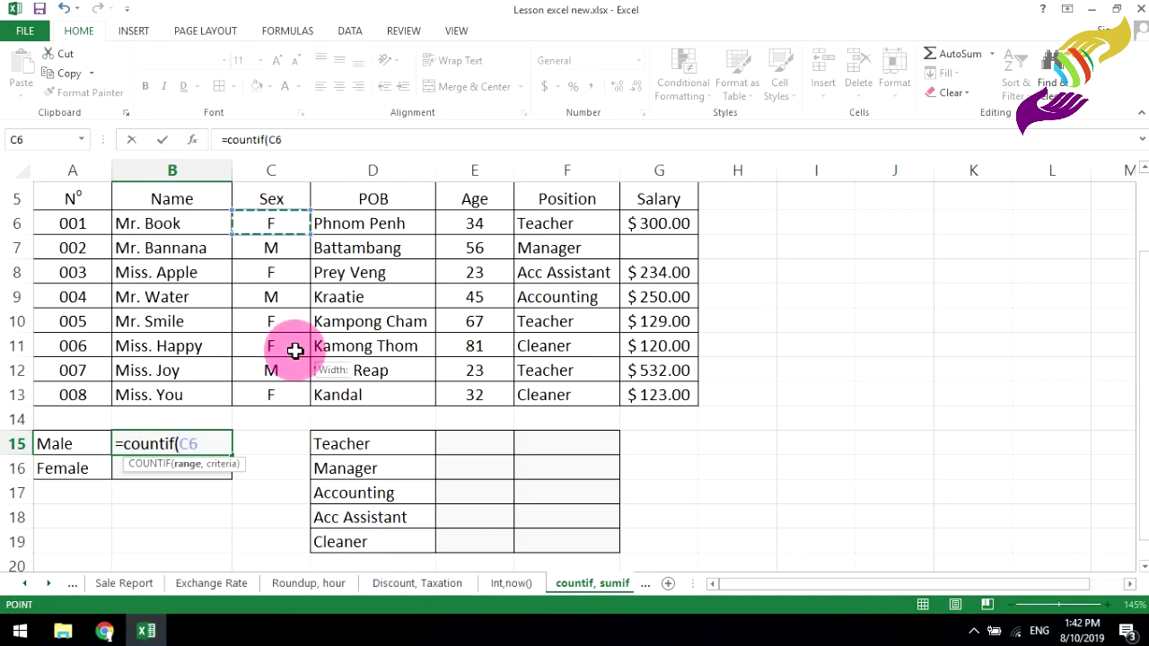
type(":C13,")
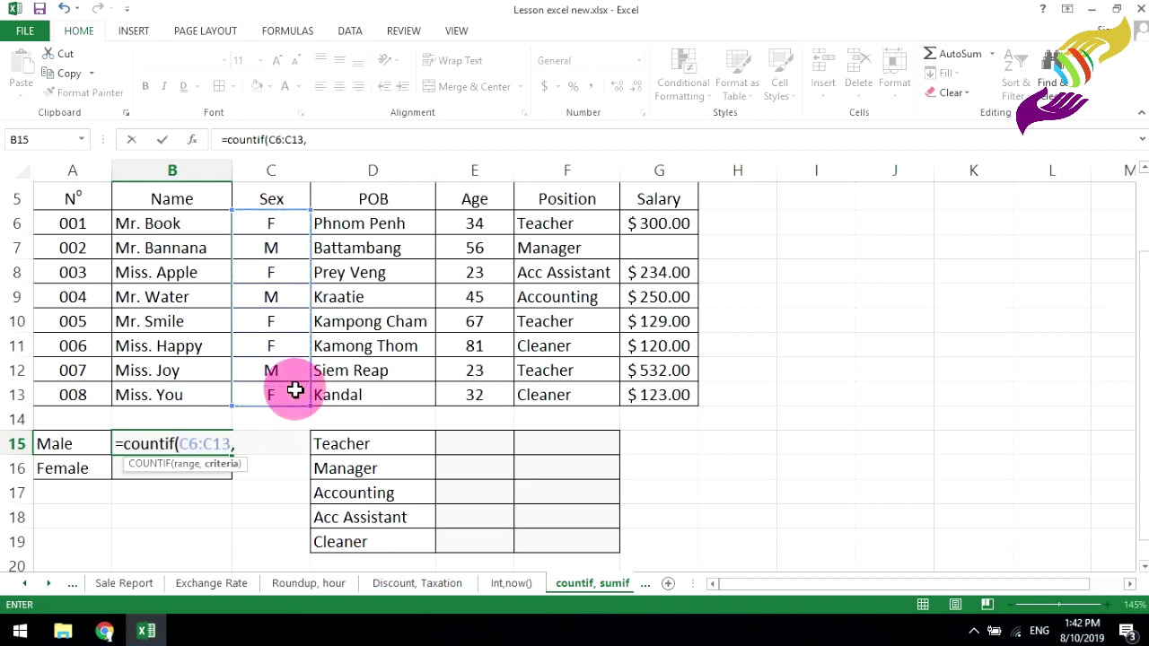
left_click(273, 365)
key("Return")
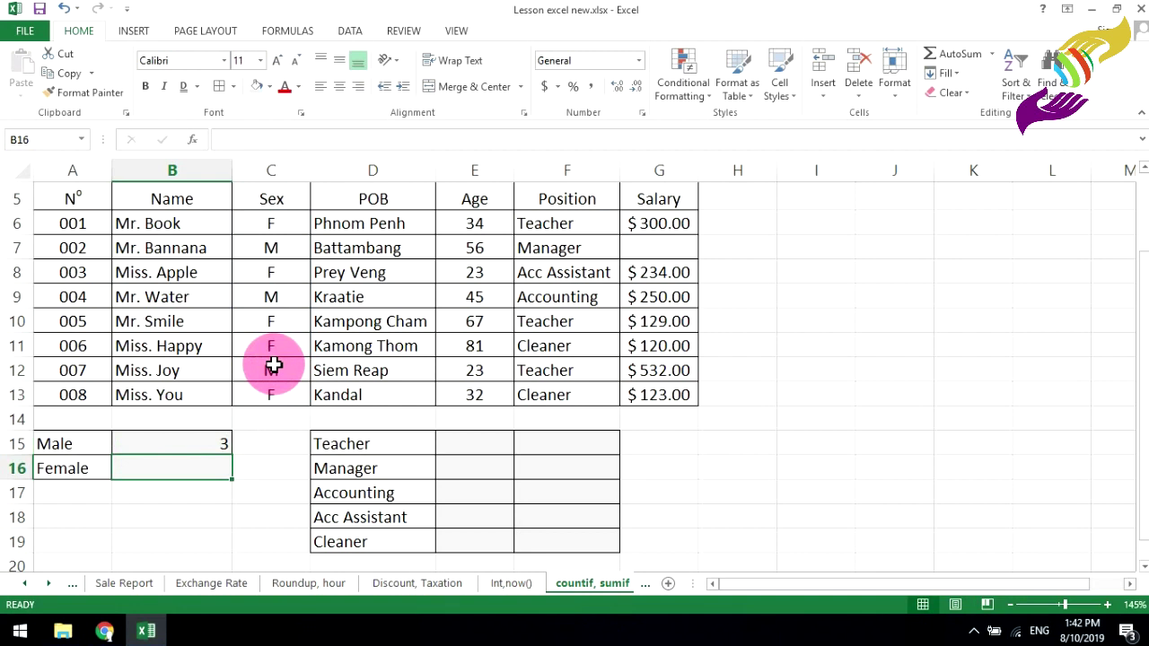
- Enter =COUNTIF(C6:C13,C13) in B16 to count 5 females
type("=ccoun")
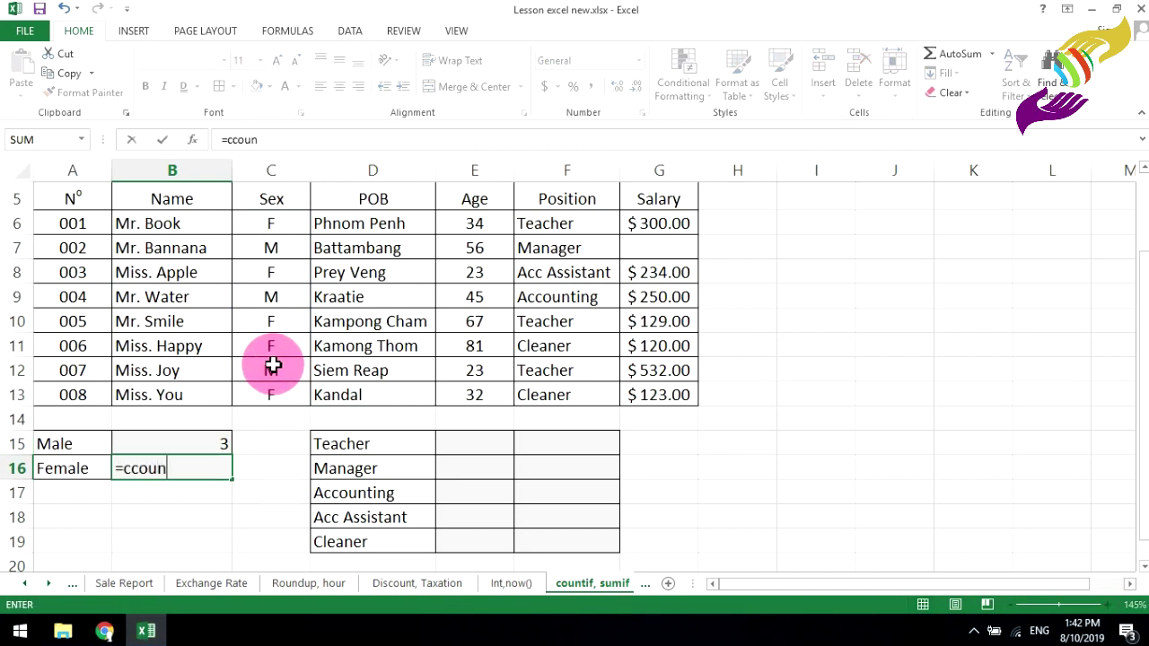
key("BackSpace")
key("BackSpace")
type("countif(")
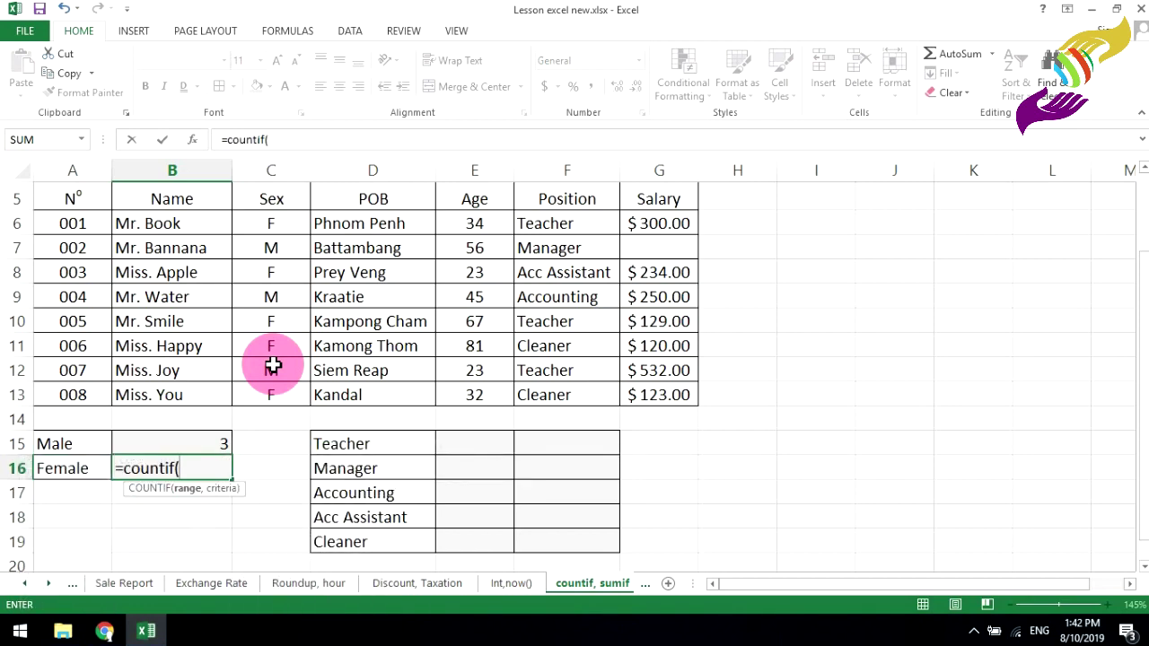
left_click_drag(300, 224, 296, 386)
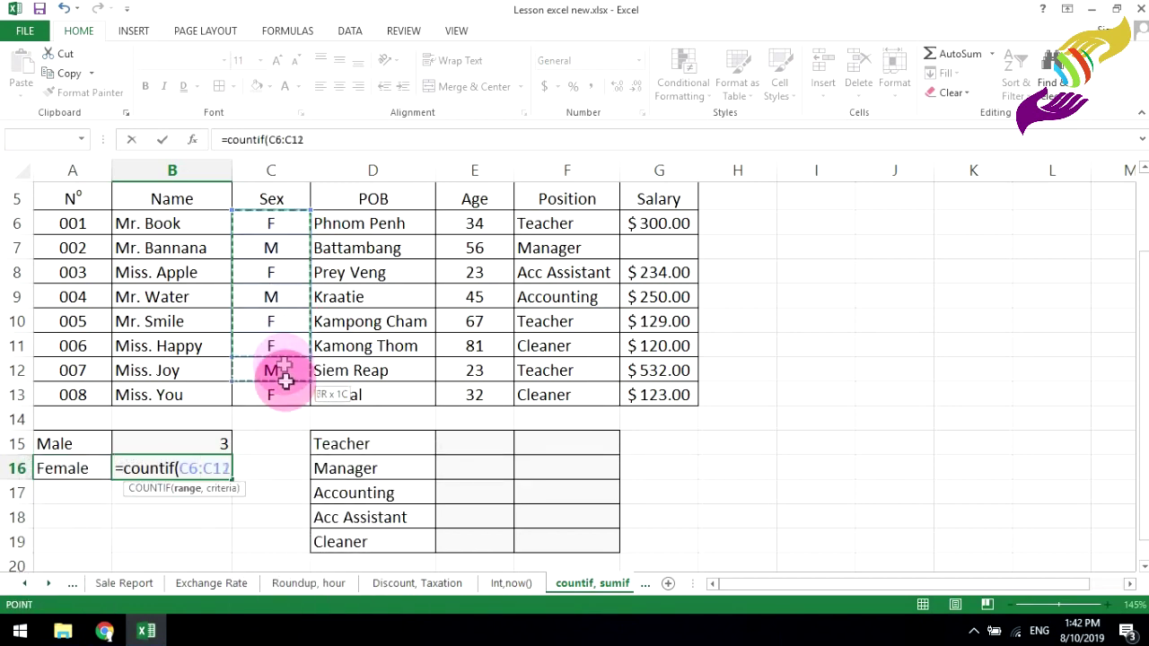
type(",")
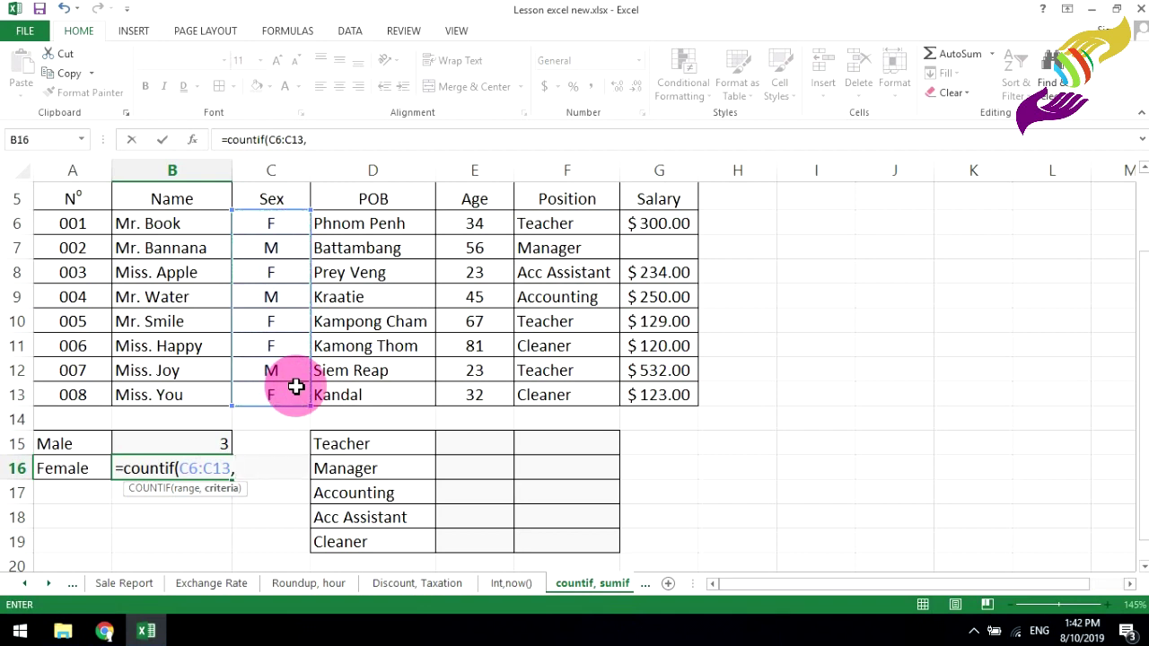
left_click(286, 395)
key("Return")
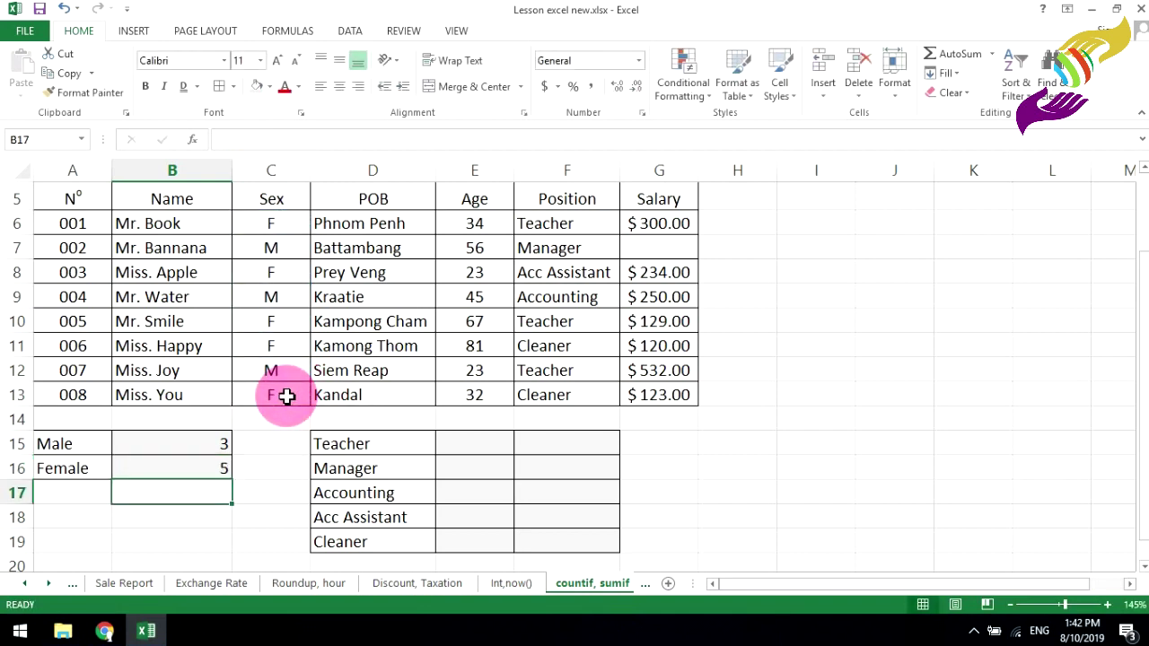
left_click(485, 444)
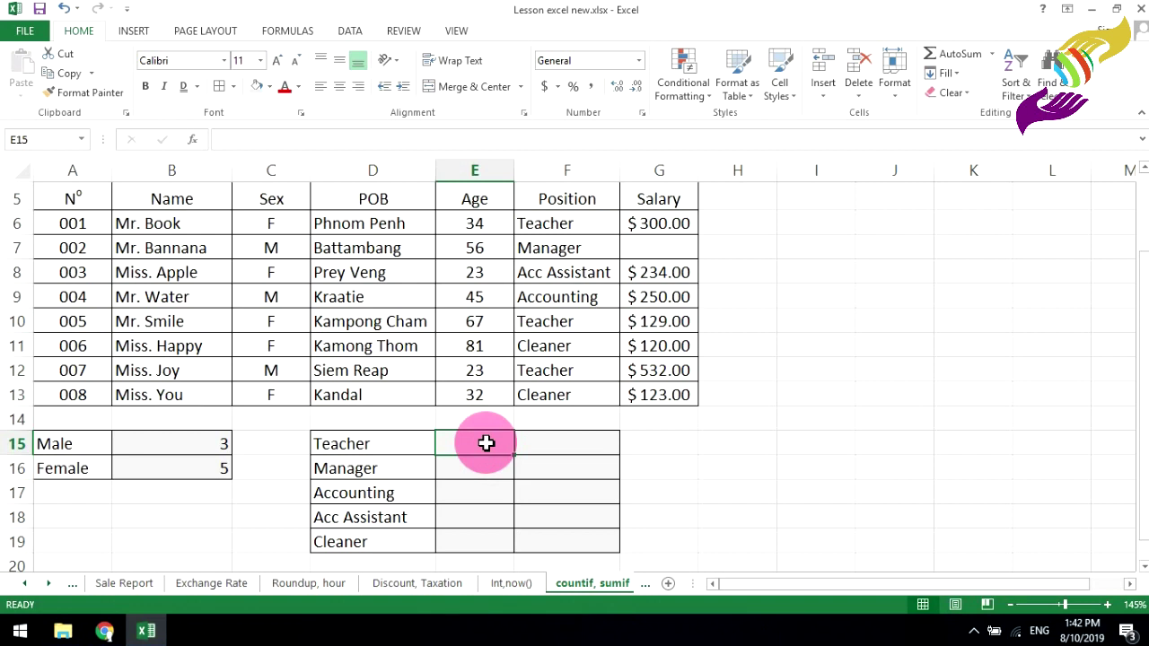
- Enter =COUNTIF(F6:F13,D15) in E15 to count 3 Teachers
type("=count")
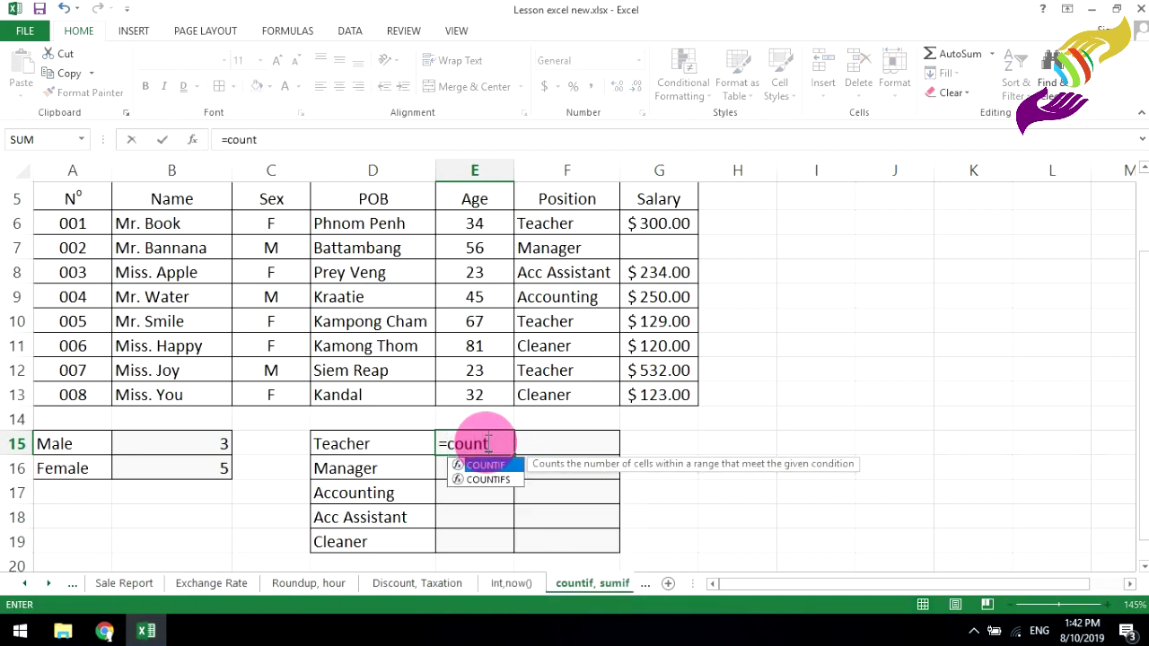
type("if(")
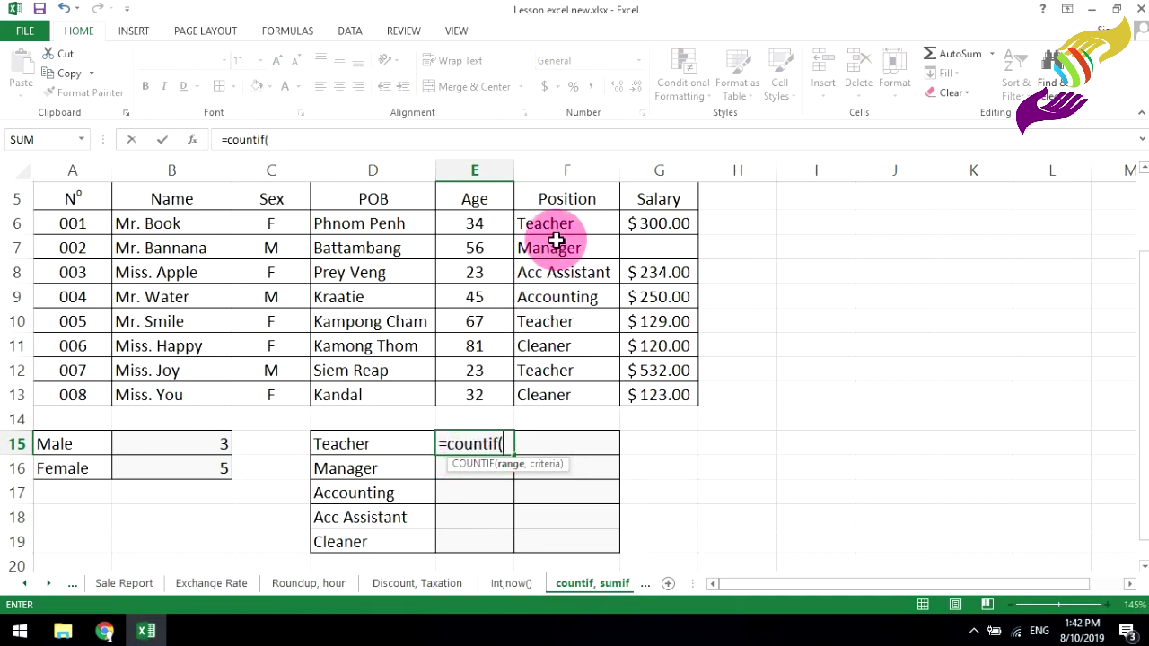
left_click_drag(559, 228, 557, 395)
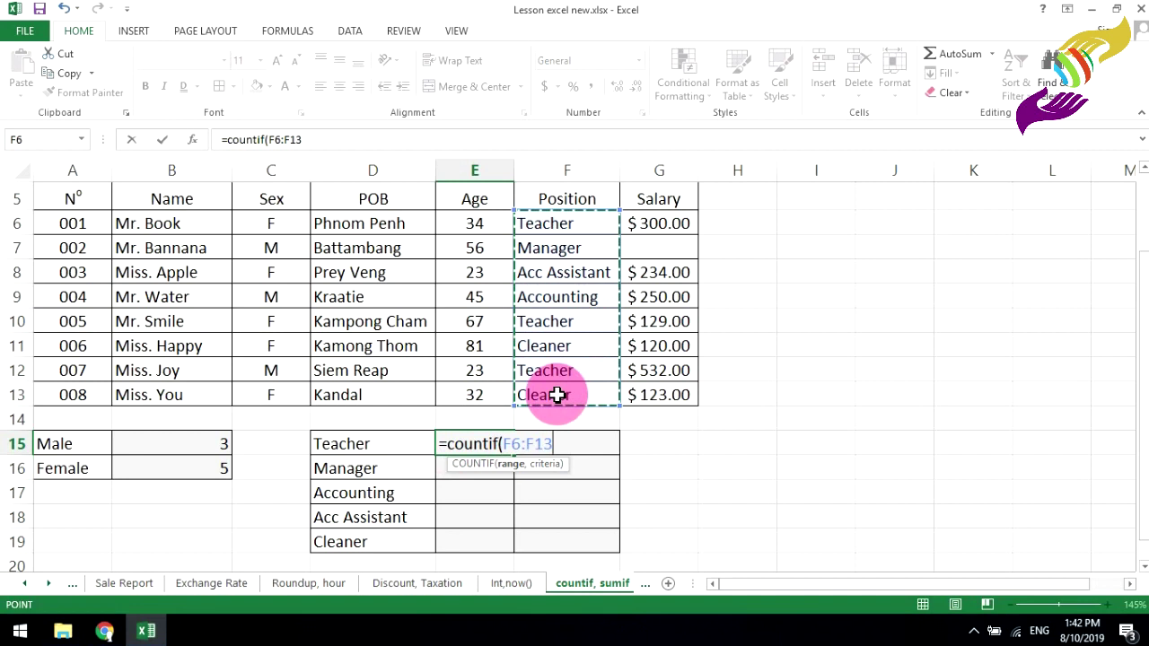
type(",")
left_click(371, 446)
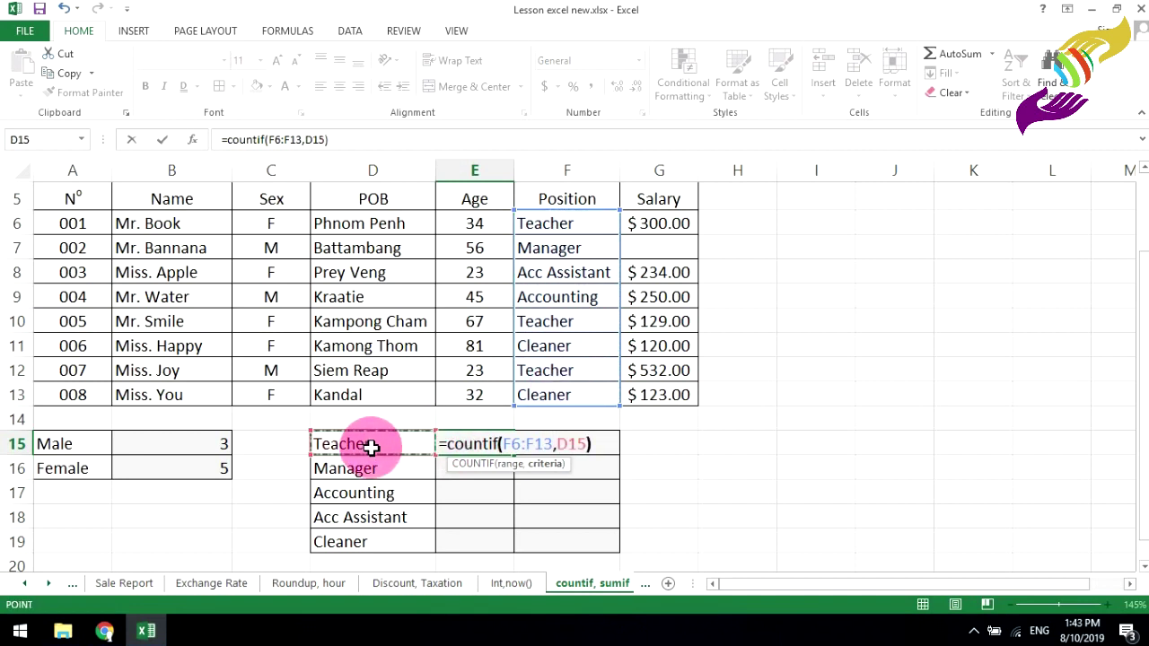
key("Return")
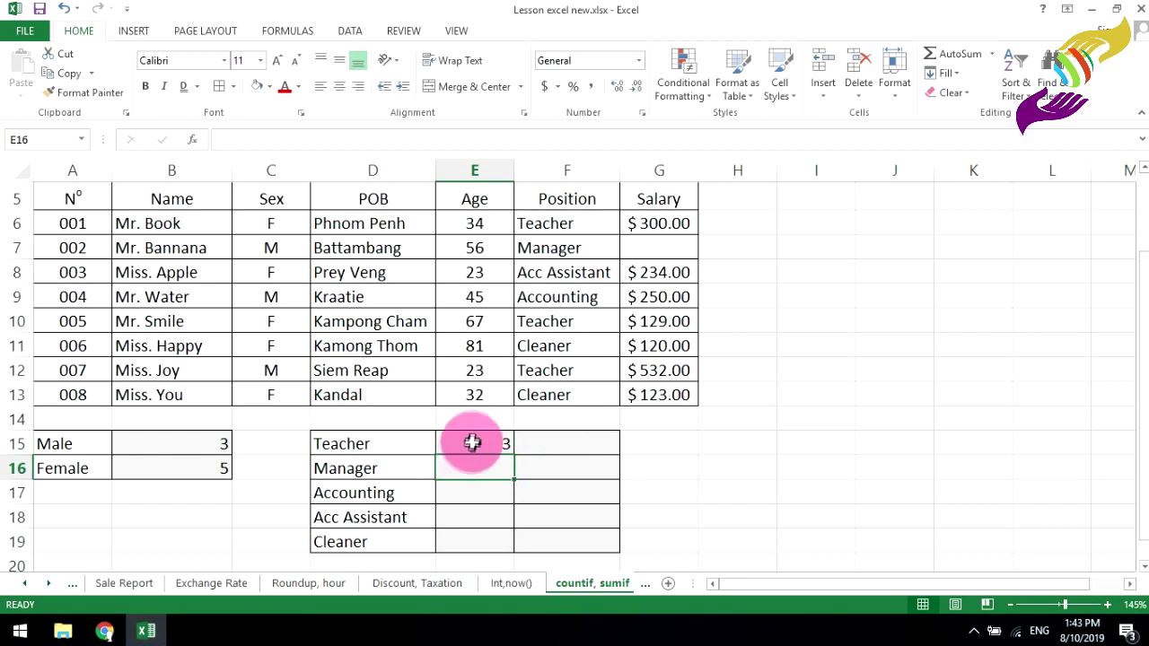
- Fill the count formula down to E19: Manager 1, Accounting 1, Acc Assistant 0, Cleaner 2
left_click(474, 443)
left_click_drag(517, 454, 514, 548)
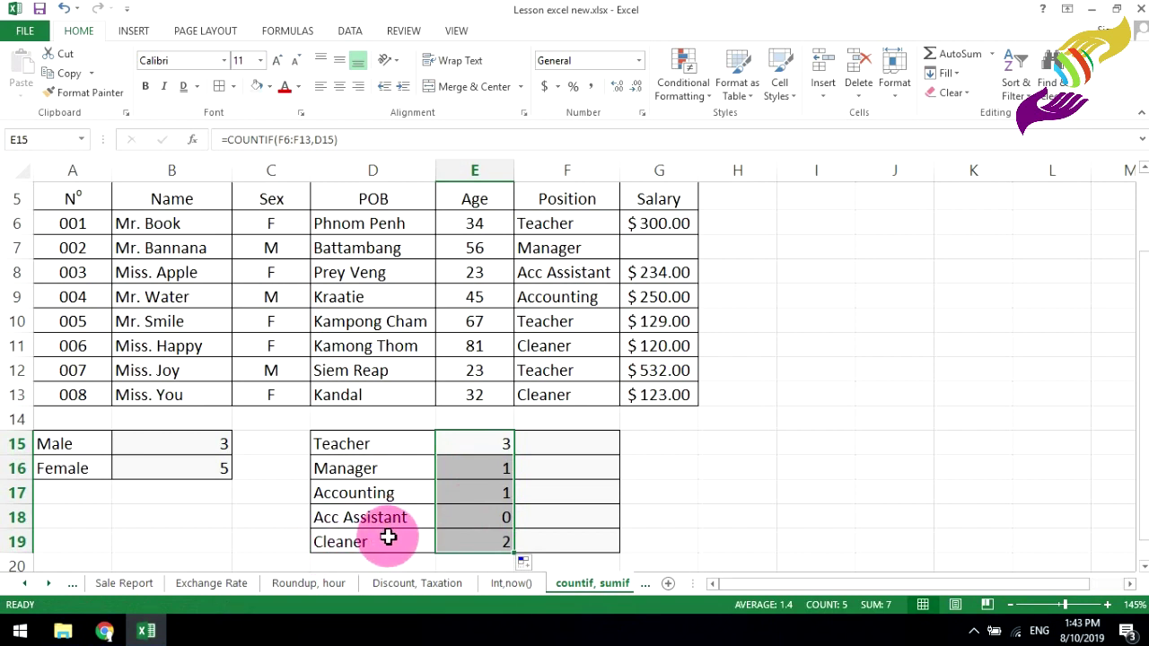
left_click(381, 518)
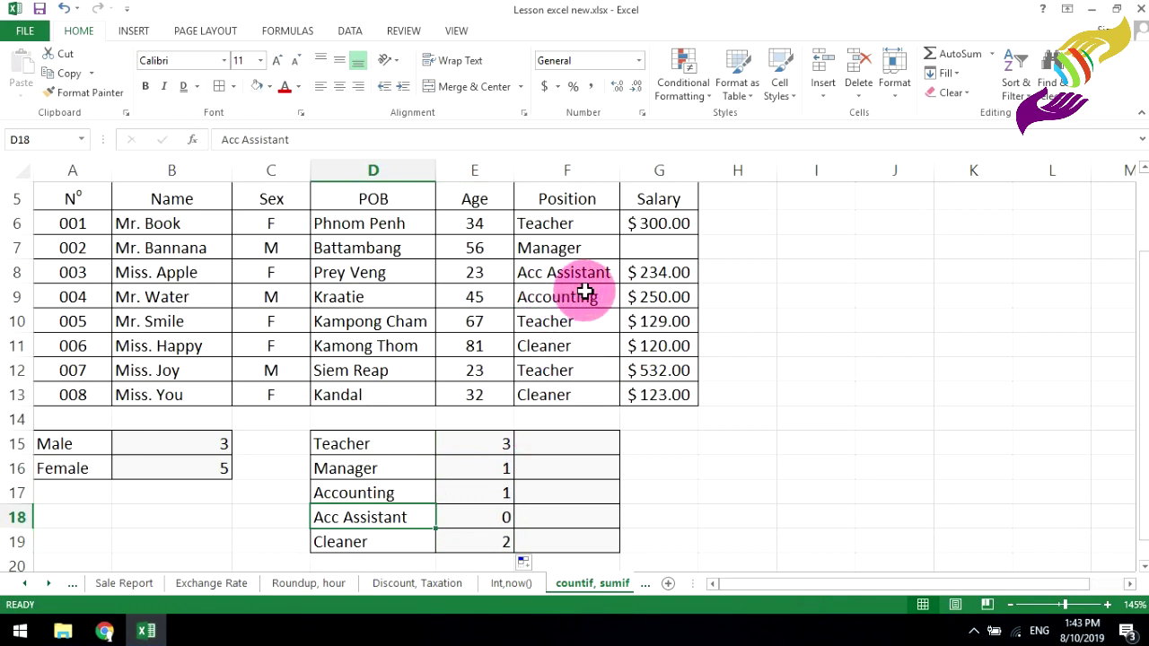
left_click(490, 444)
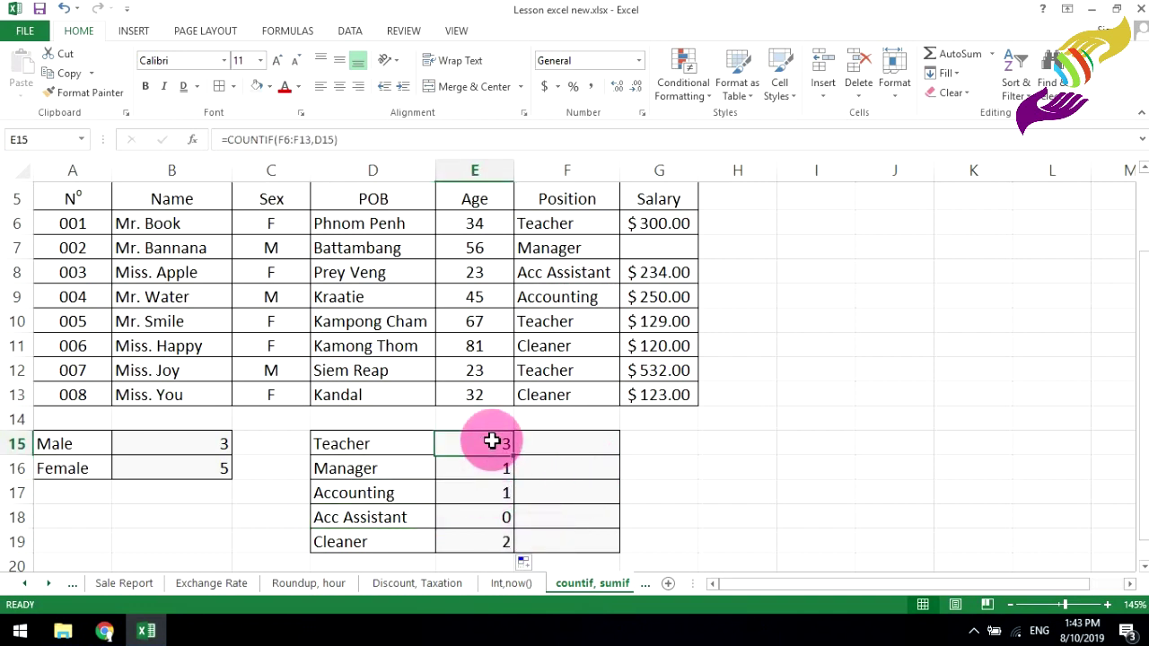
left_click(302, 141)
- Change E15 to =COUNTIF(F6:F13,"Teacher") so it matches the word Teacher directly
left_click_drag(302, 146, 278, 147)
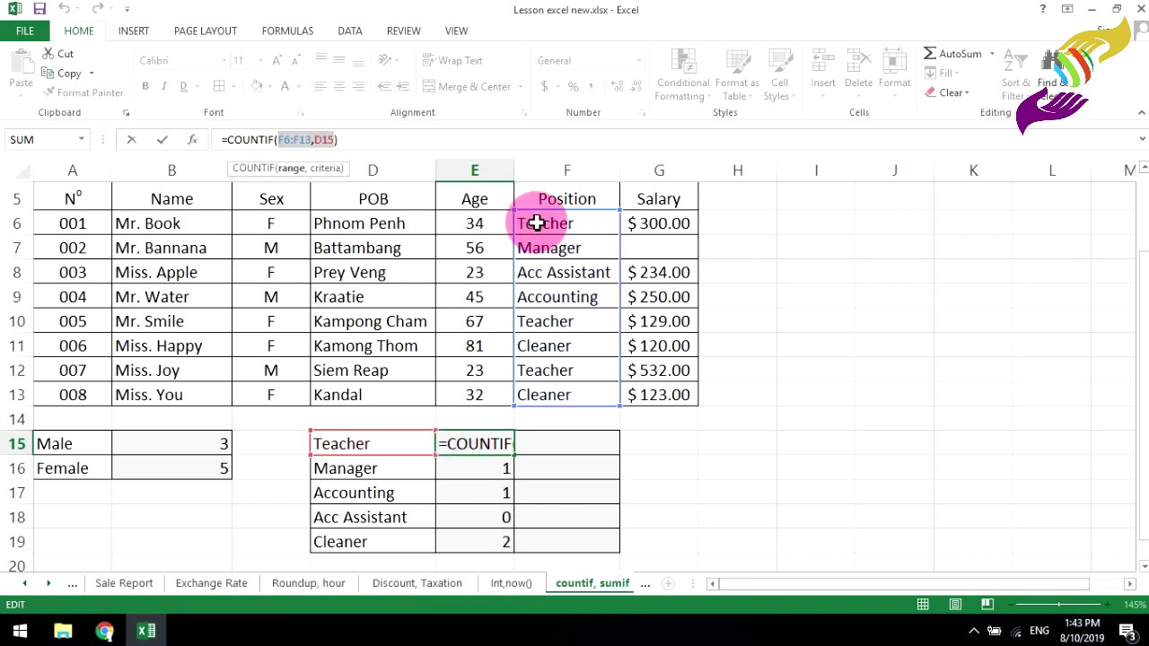
left_click_drag(536, 223, 542, 392)
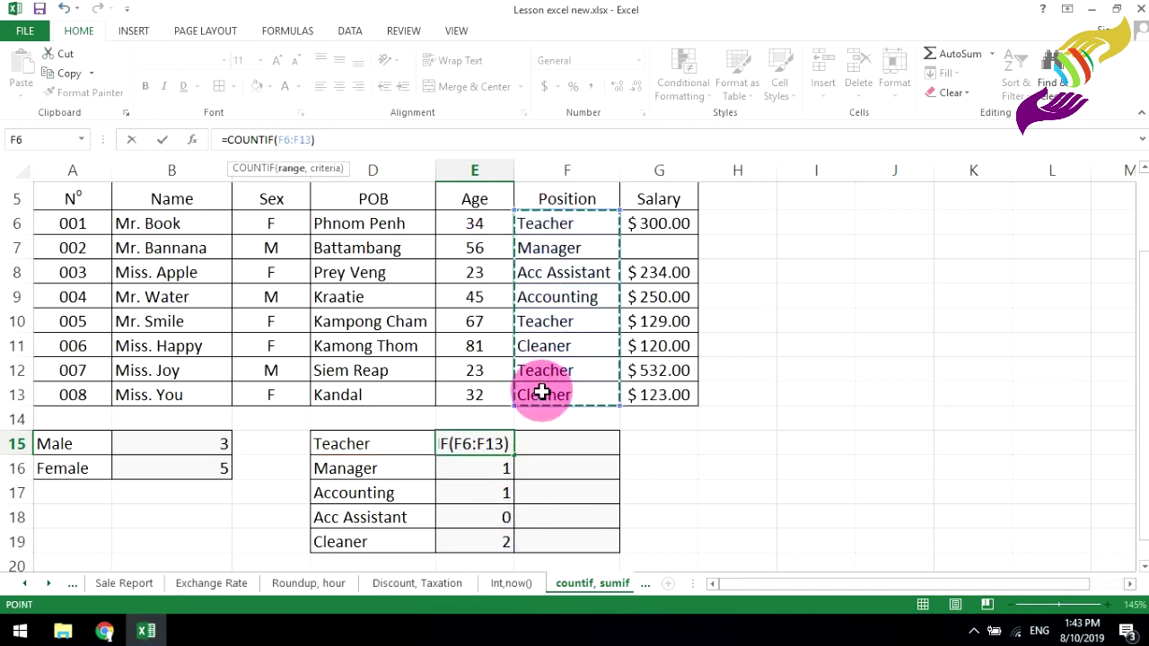
type(",\"Teacher")
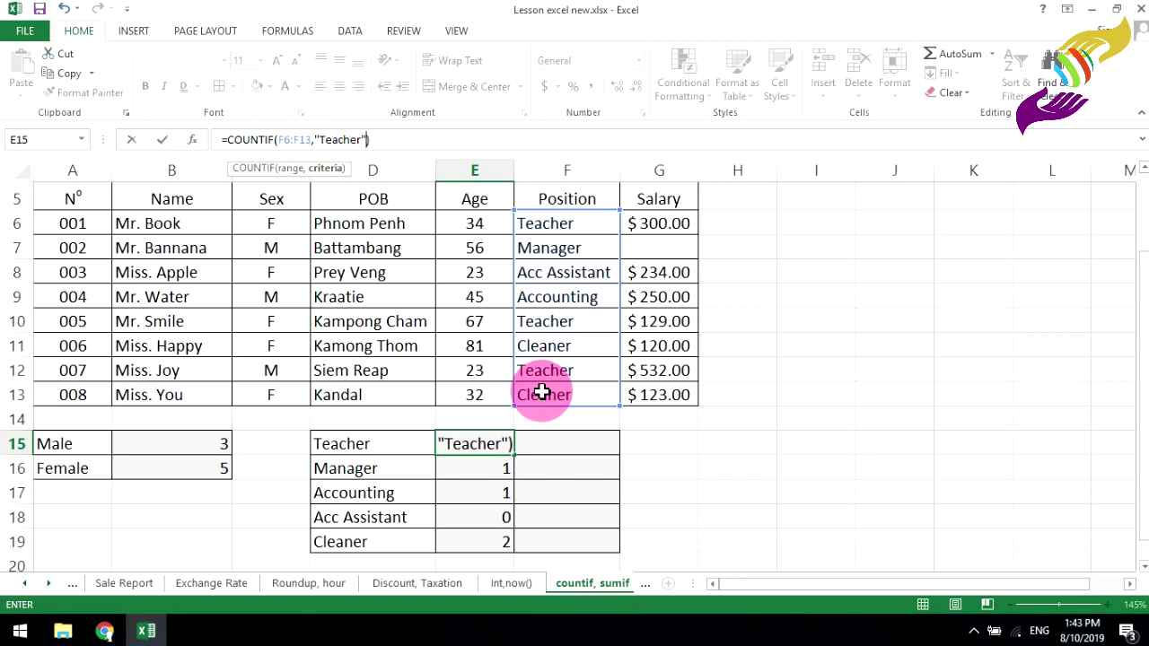
key("Return")
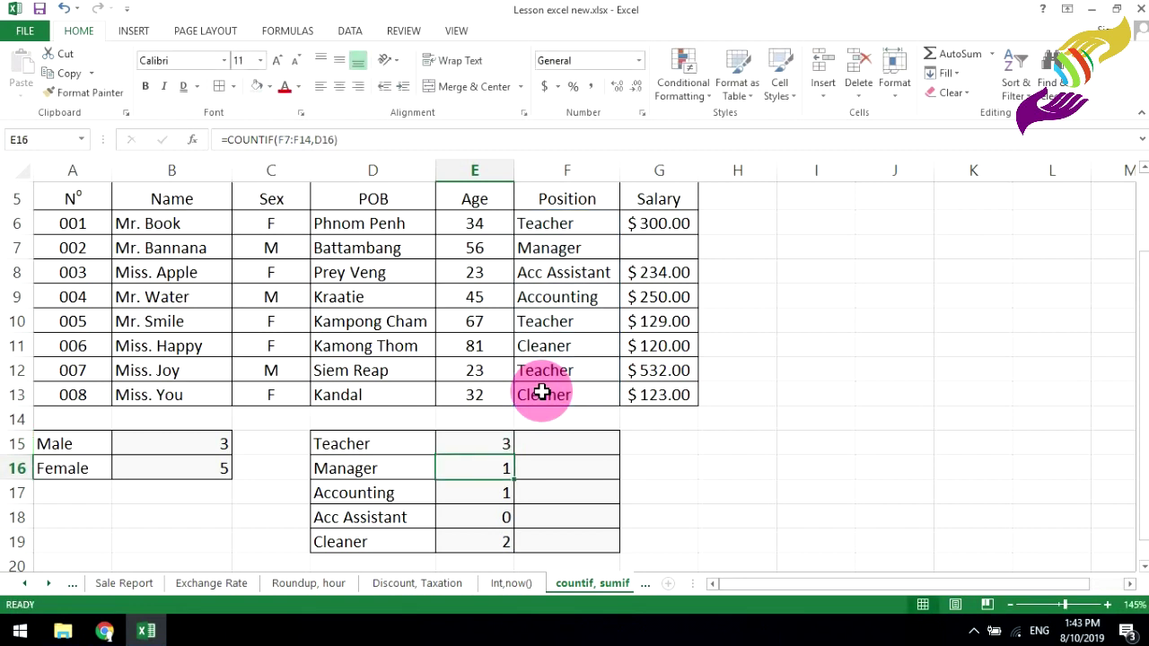
- Copy the Teacher count formula down to E19 and check the position entries in F6 and F10
left_click(513, 458)
left_click_drag(514, 455, 512, 544)
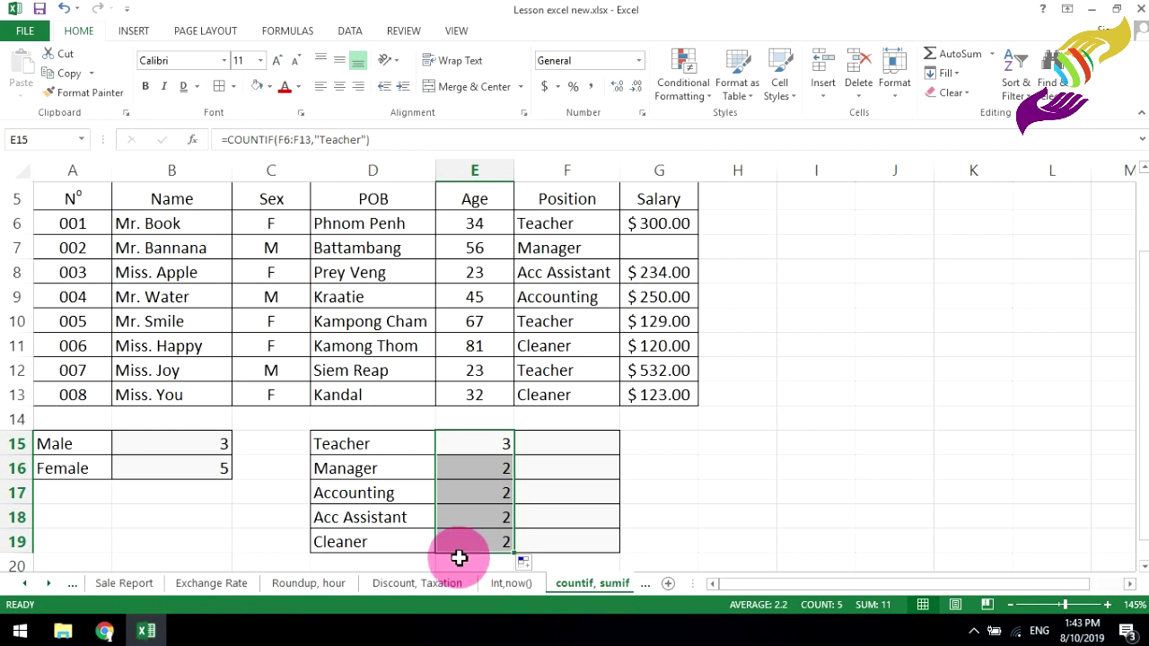
left_click(475, 442)
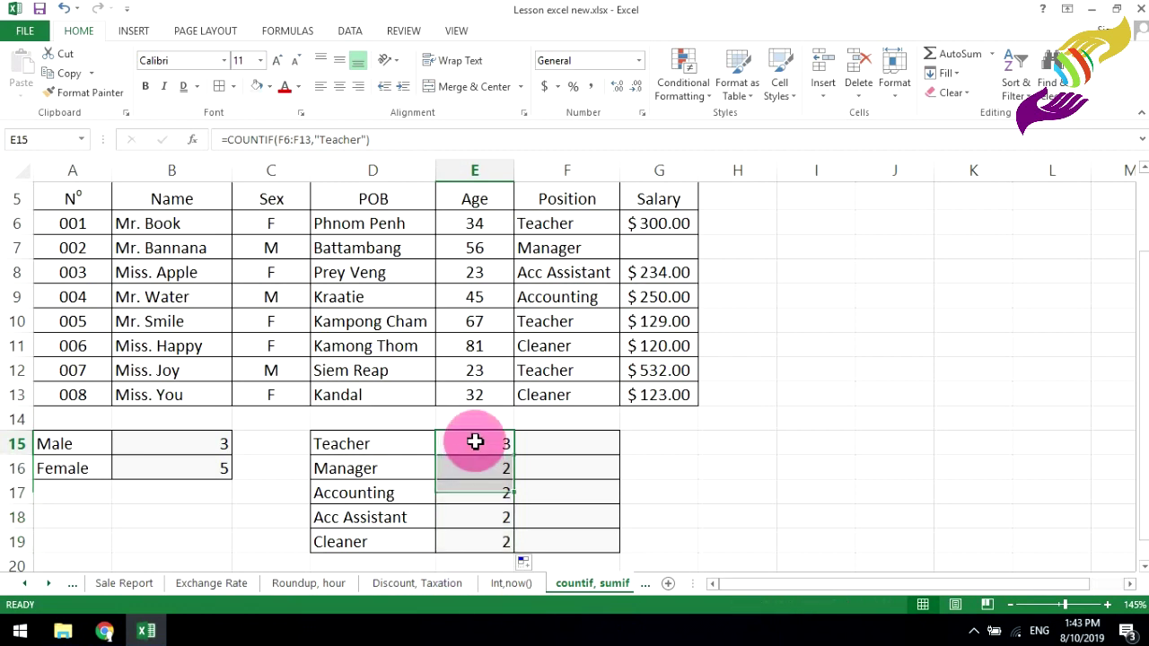
left_click(561, 223)
left_click(561, 323)
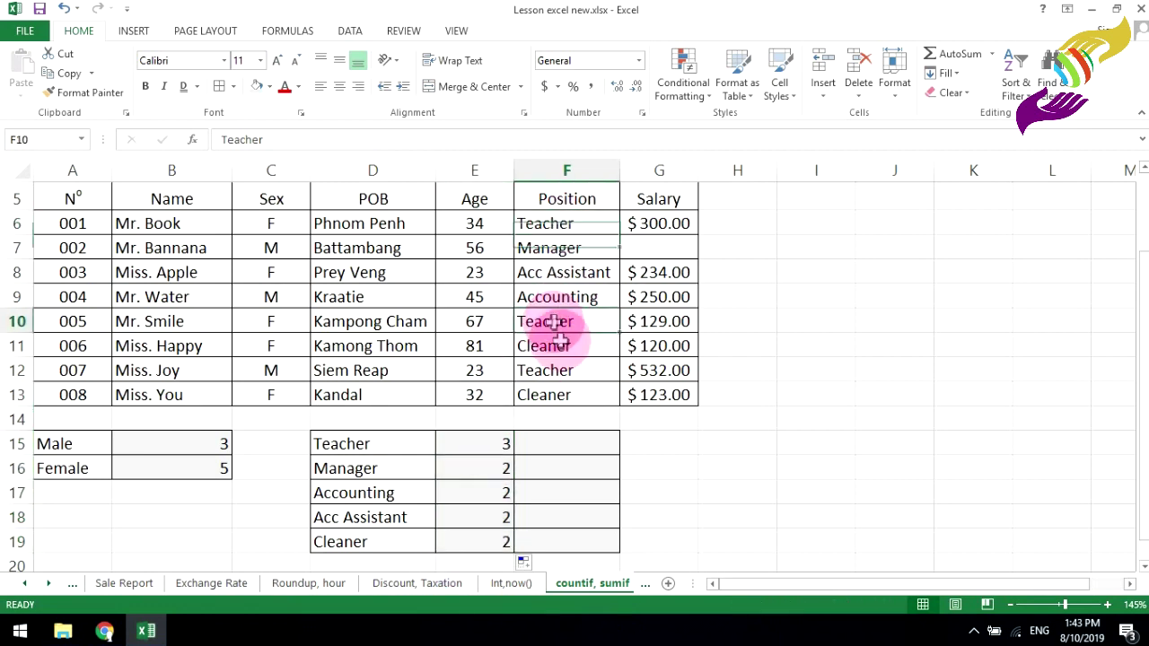
left_click(552, 371)
left_click(551, 397)
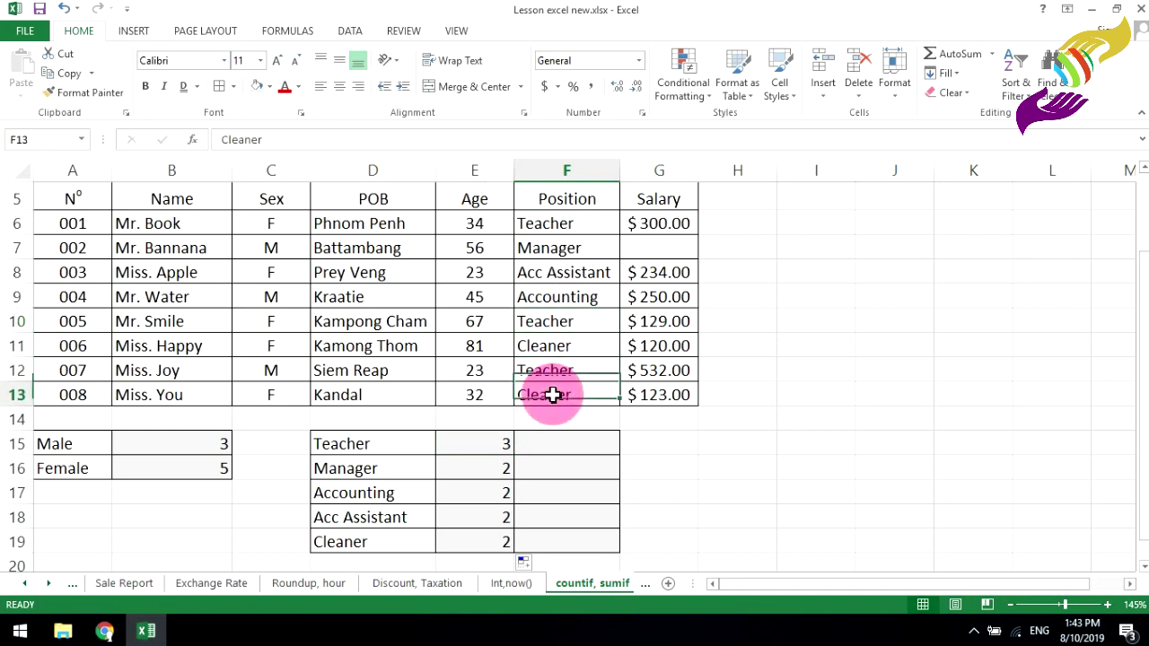
left_click(556, 346)
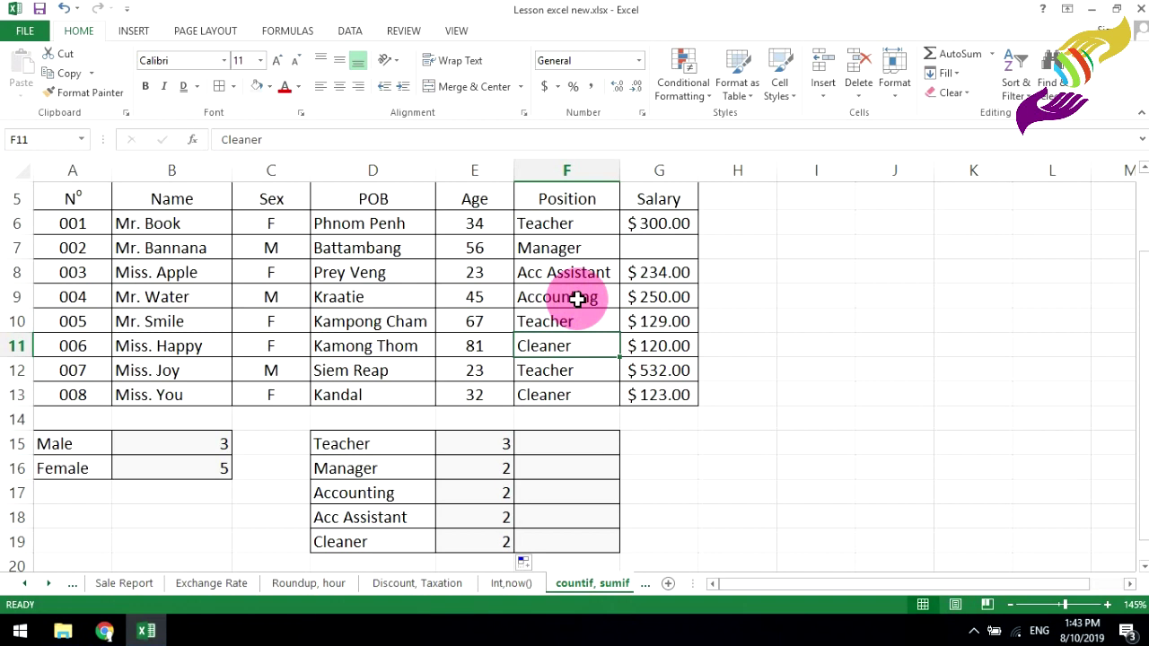
left_click(577, 299)
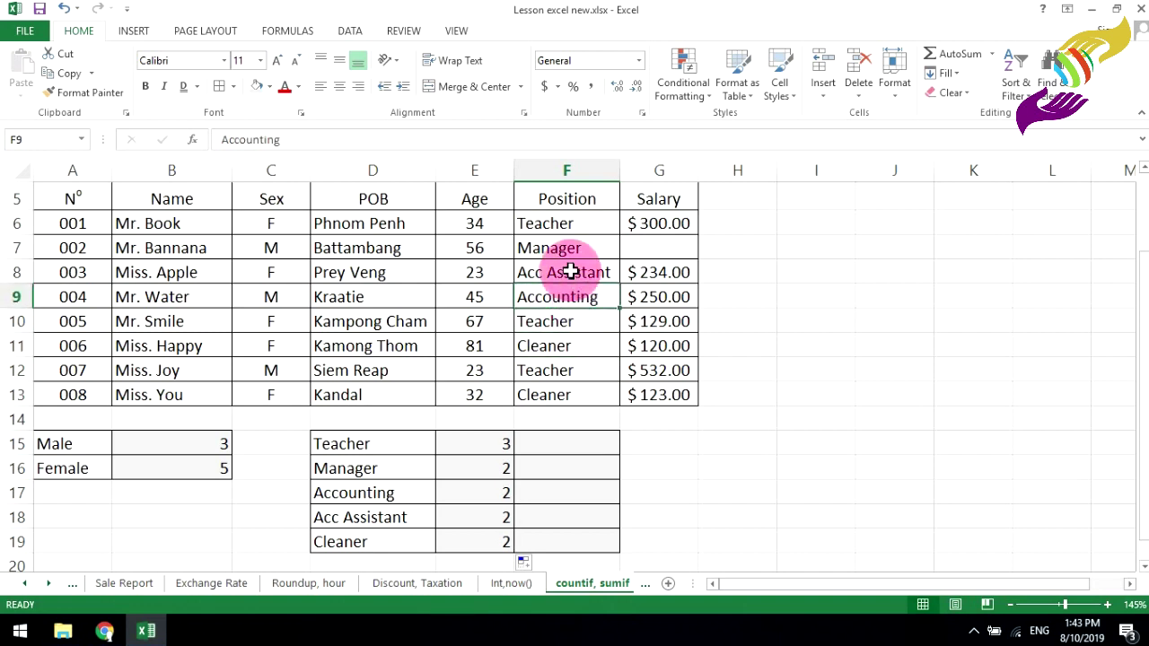
left_click(571, 271)
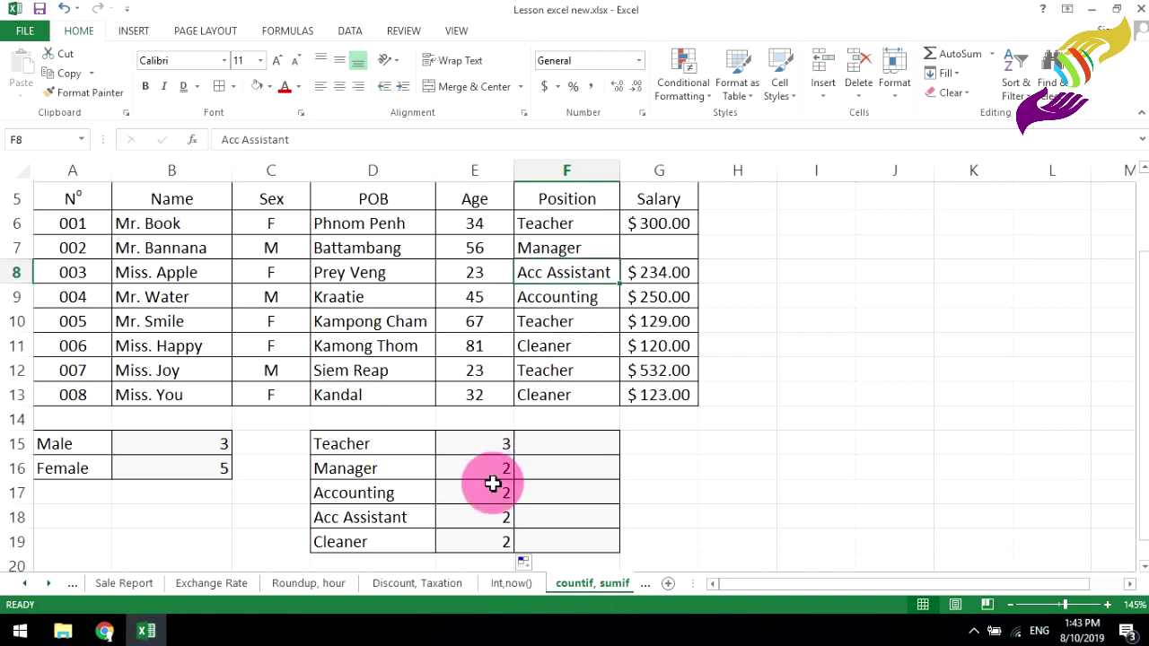
left_click(500, 441)
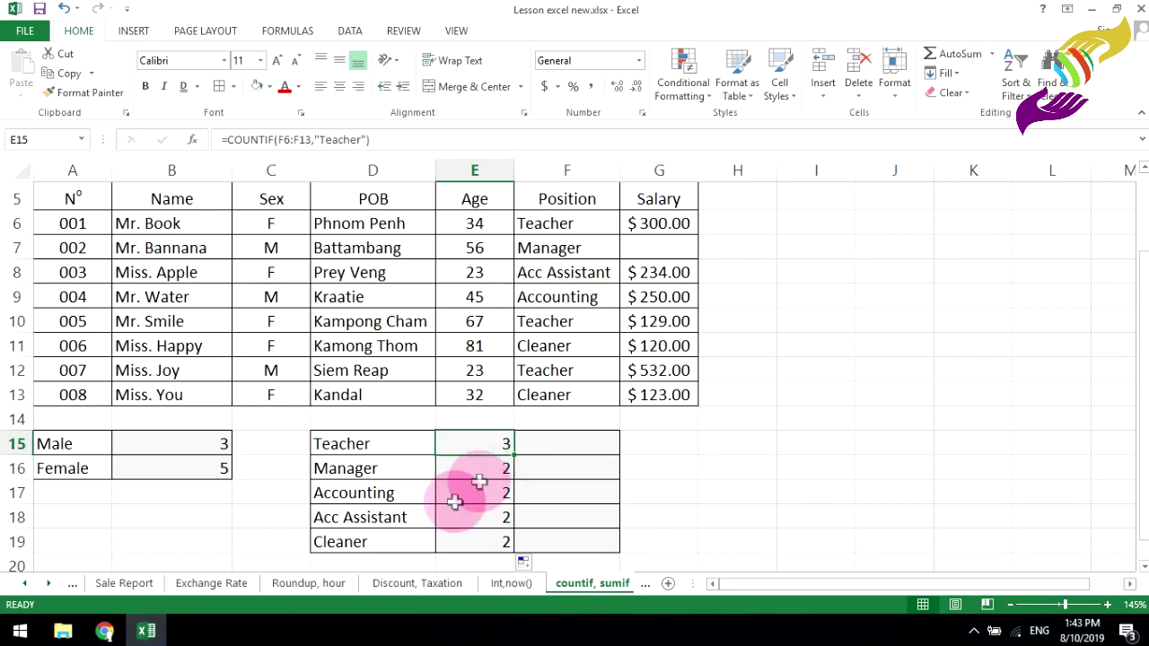
scroll(531, 493, "up", 1)
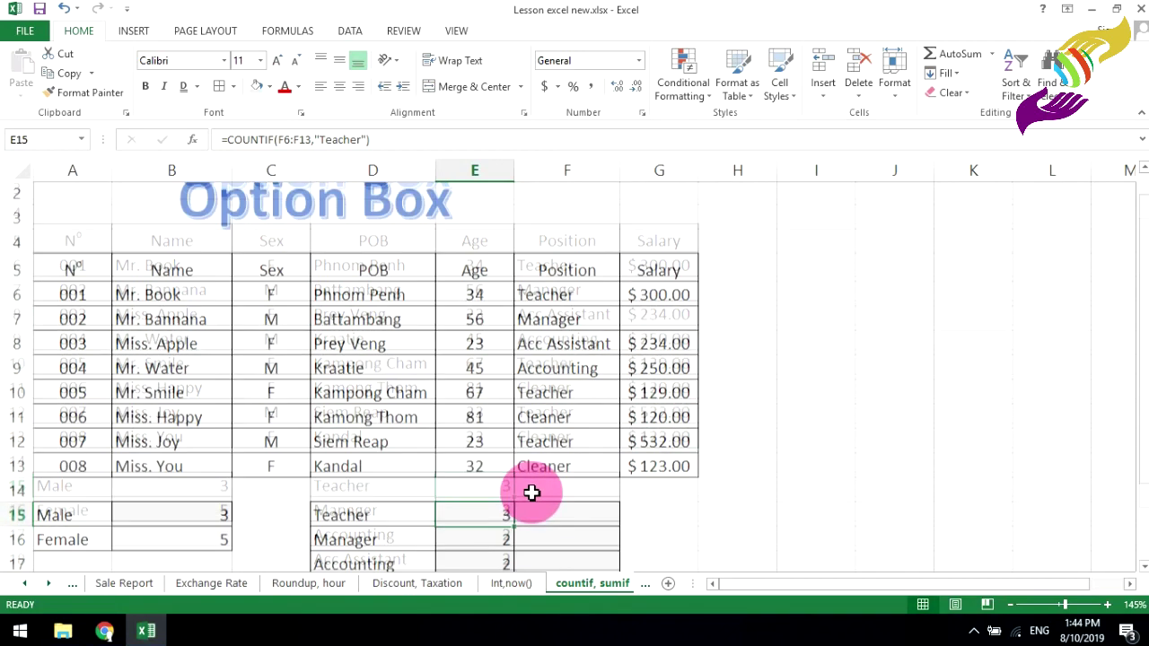
scroll(556, 320, "down", 1)
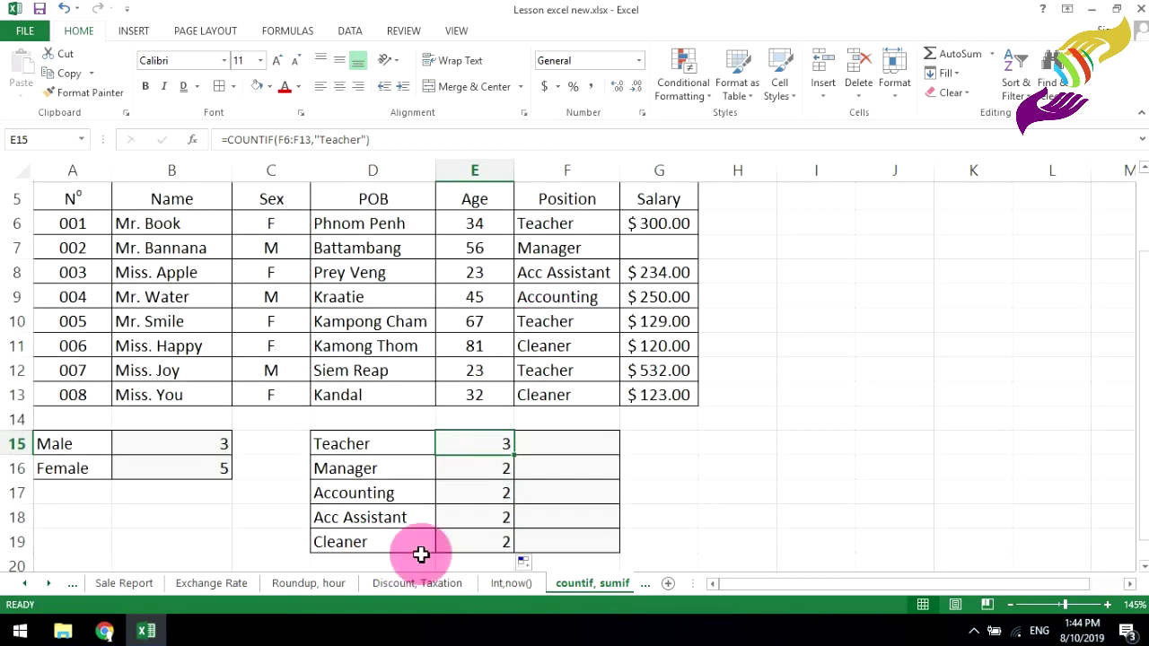
left_click(544, 399)
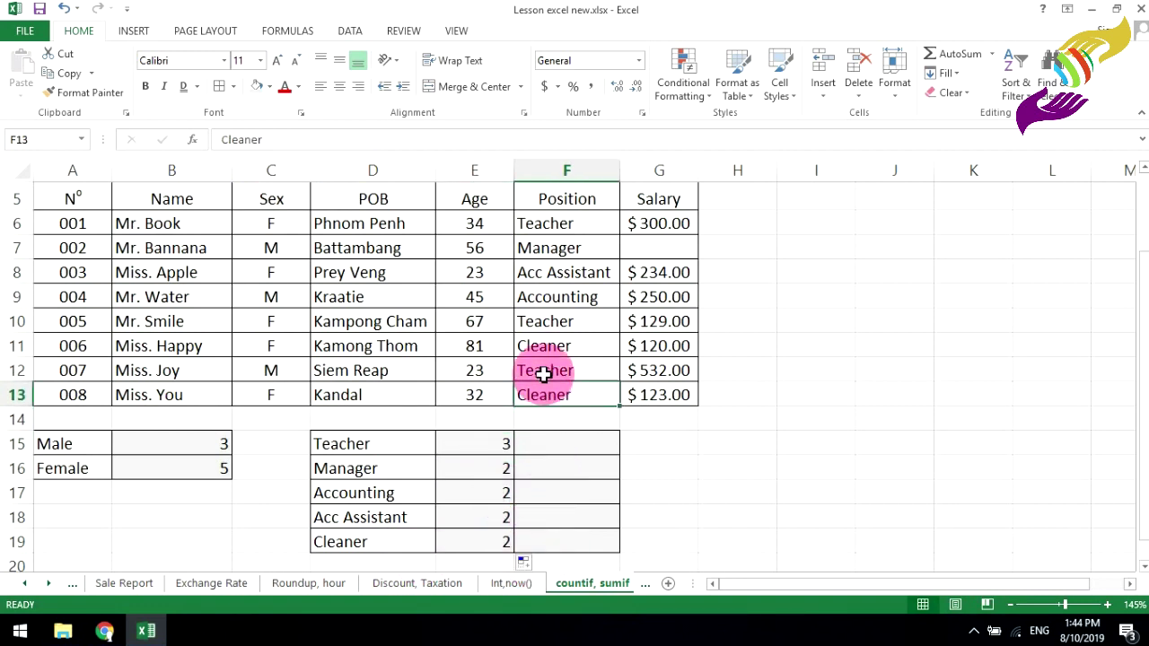
left_click(542, 350)
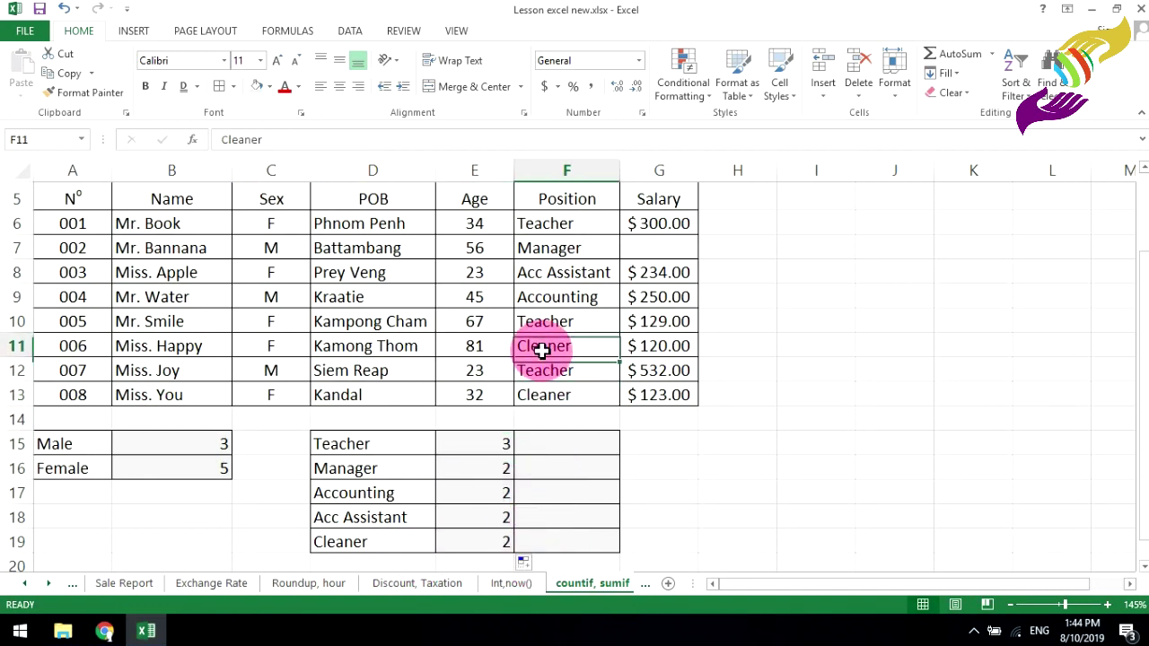
left_click(372, 518)
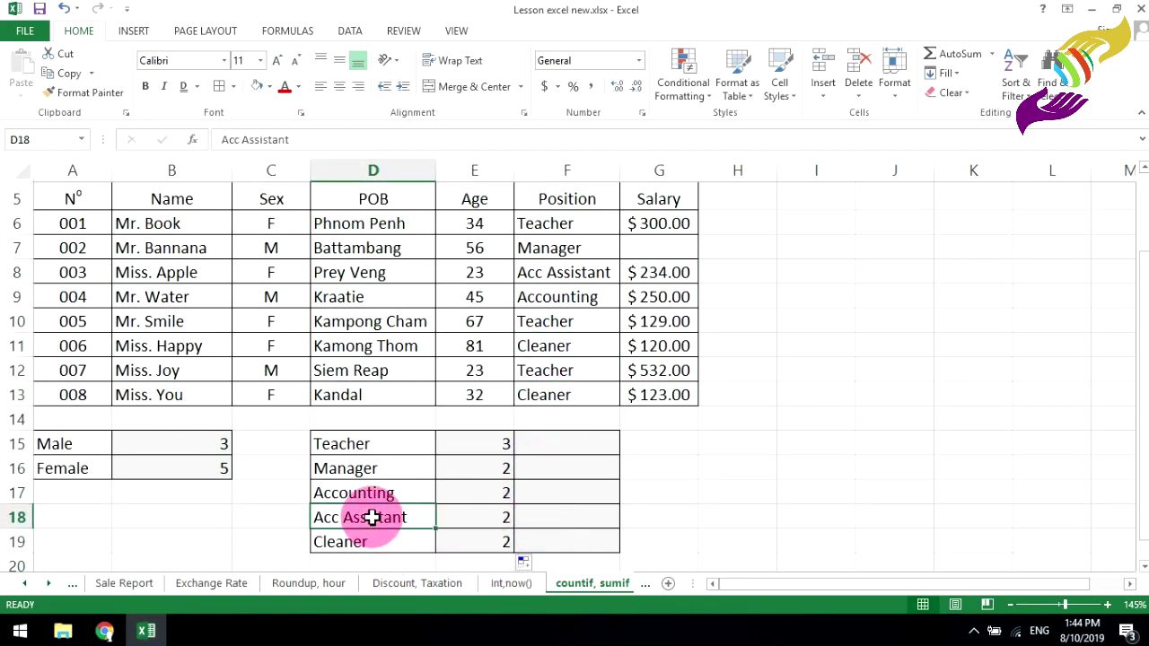
left_click(559, 275)
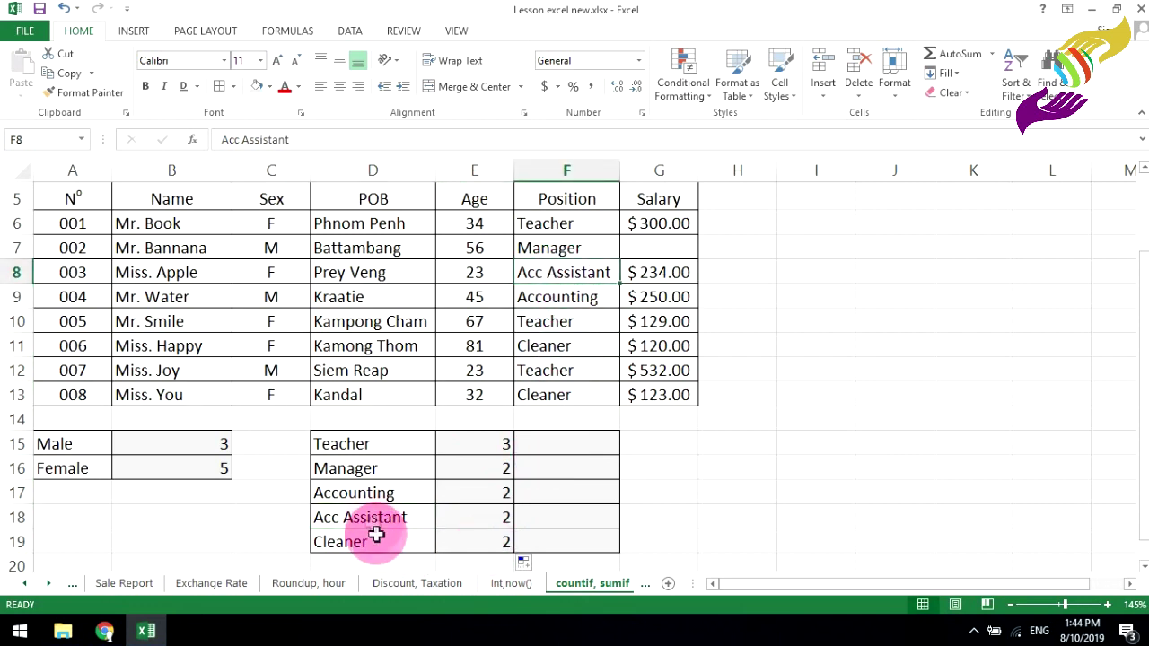
left_click(372, 495)
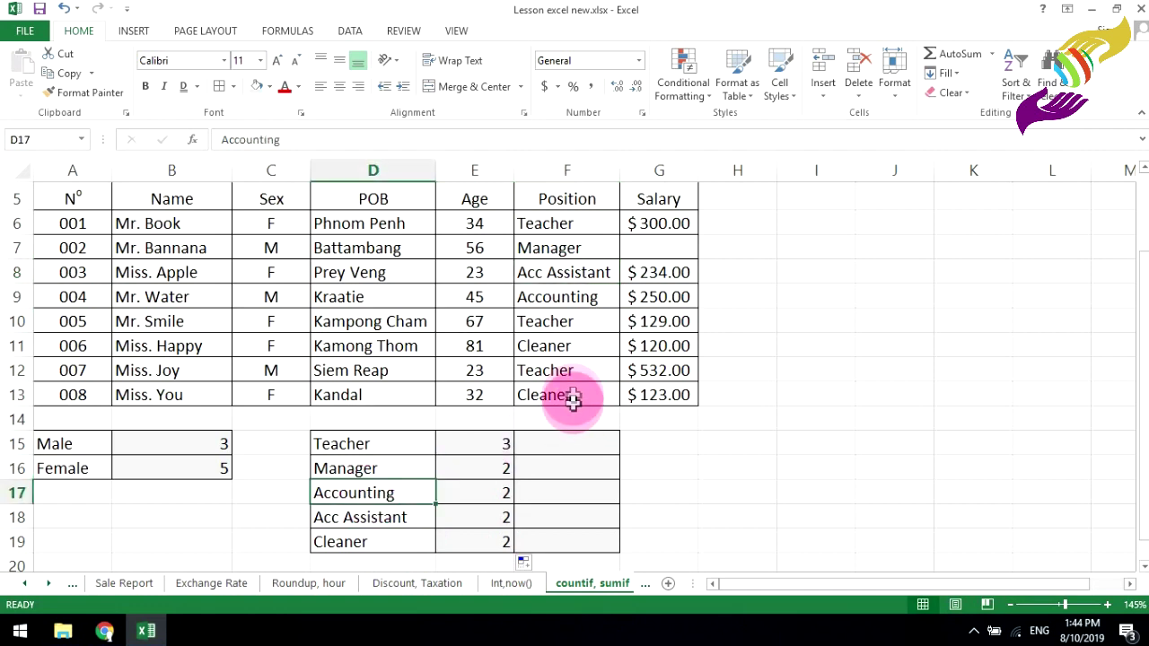
left_click(554, 299)
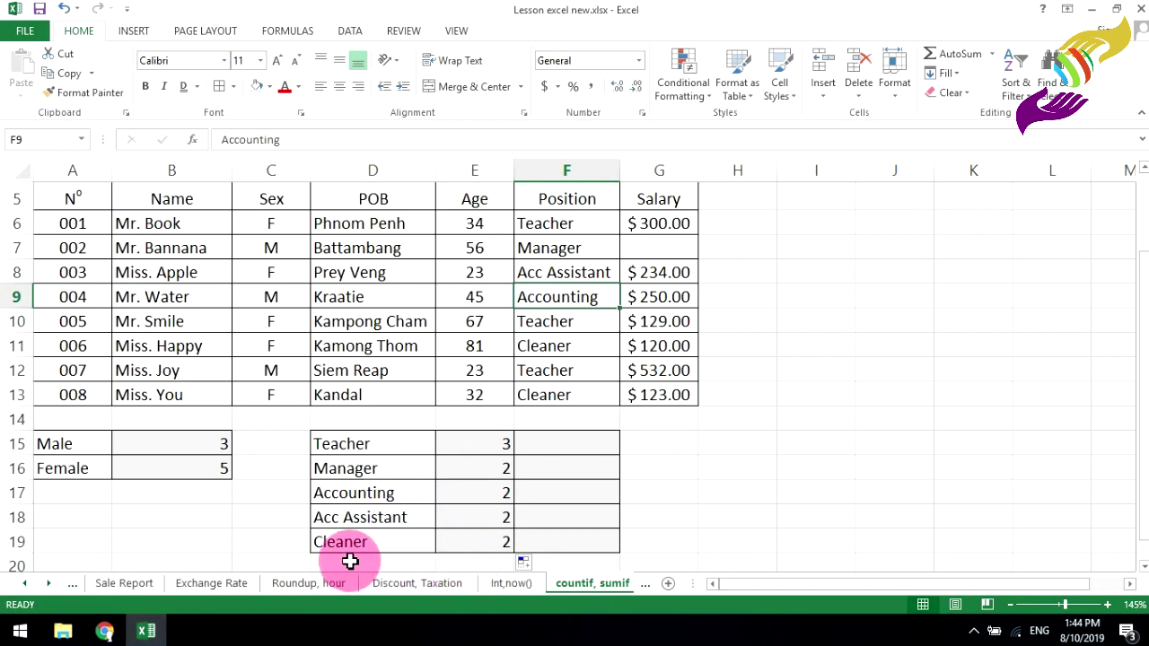
left_click(478, 443)
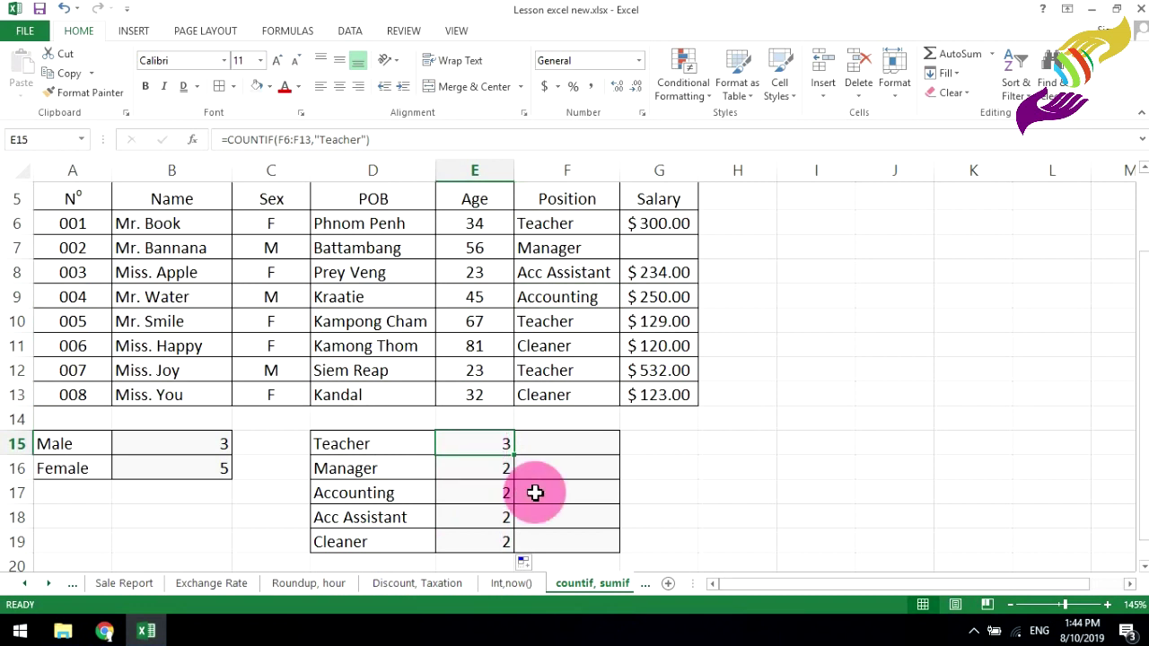
- Enter =SUMIF(G6:G13,"Teacher") in F15 as the Teacher salary total, which returns 0
left_click(572, 441)
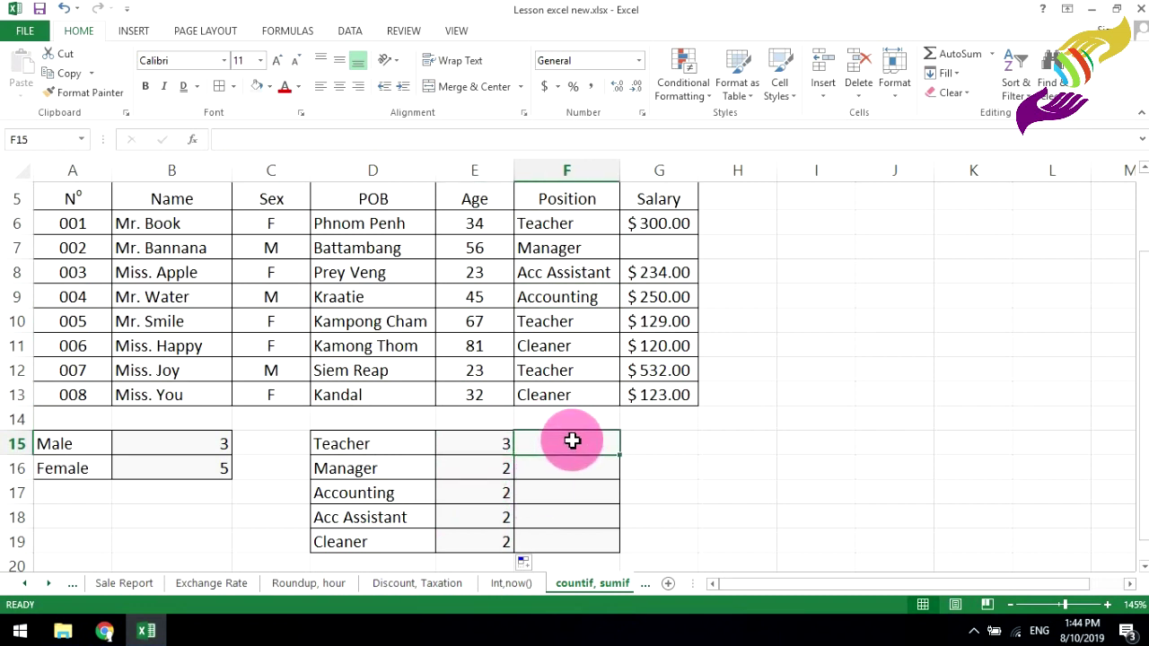
type("=sumif(")
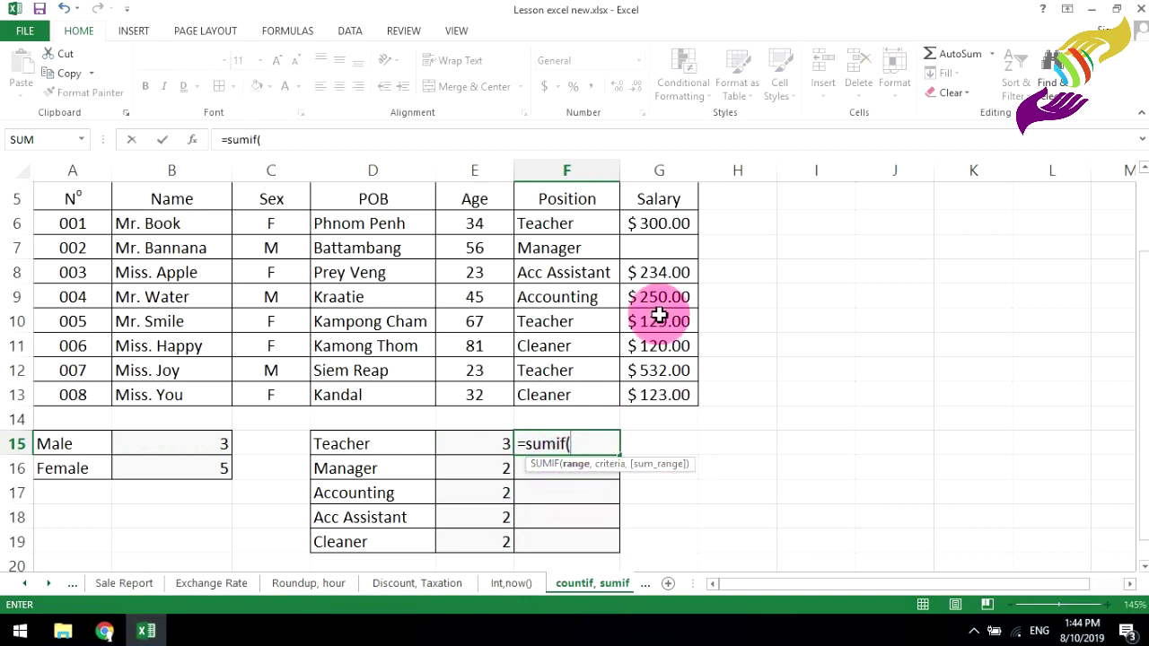
left_click_drag(656, 223, 675, 386)
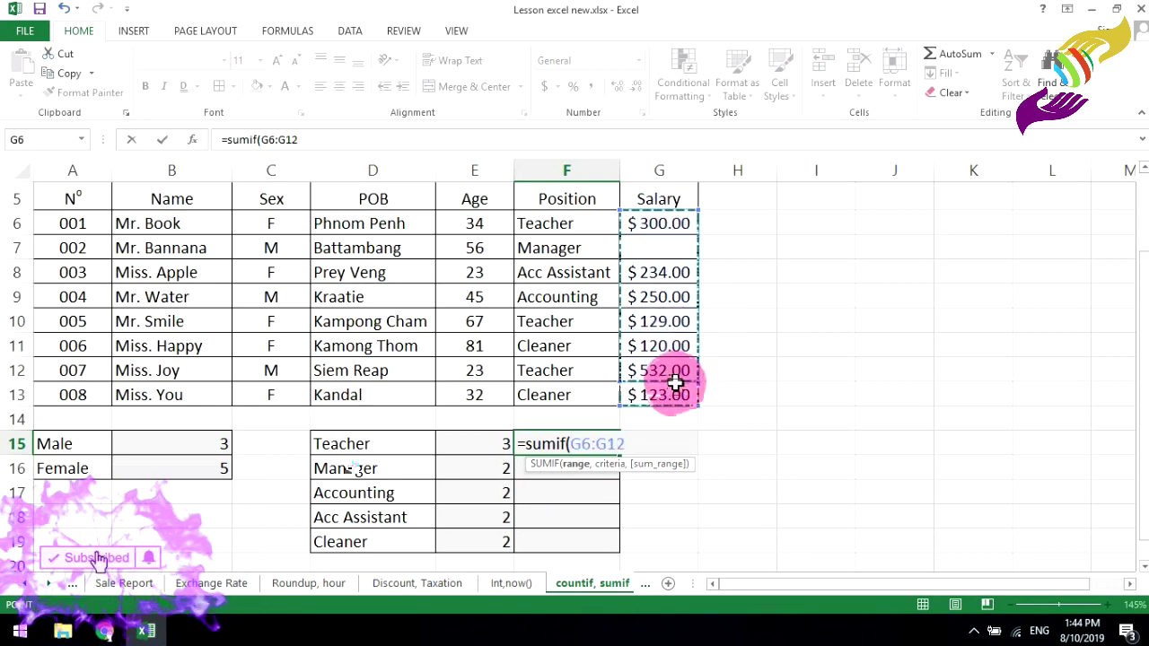
type(",\"Teacher\"")
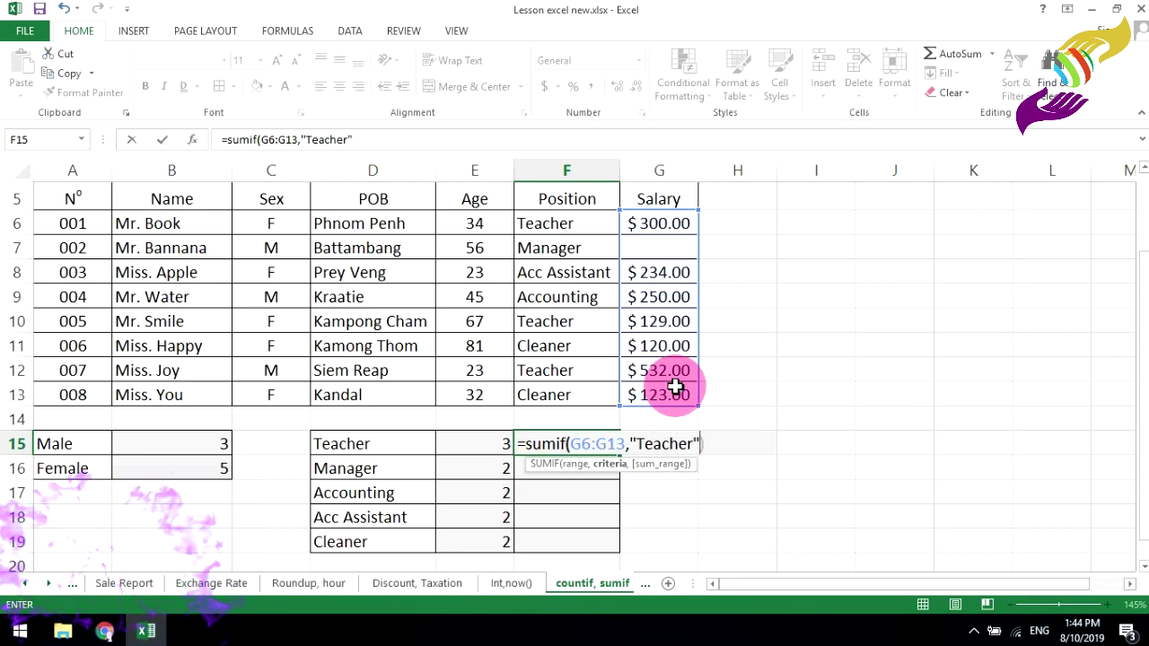
type(")")
key("Return")
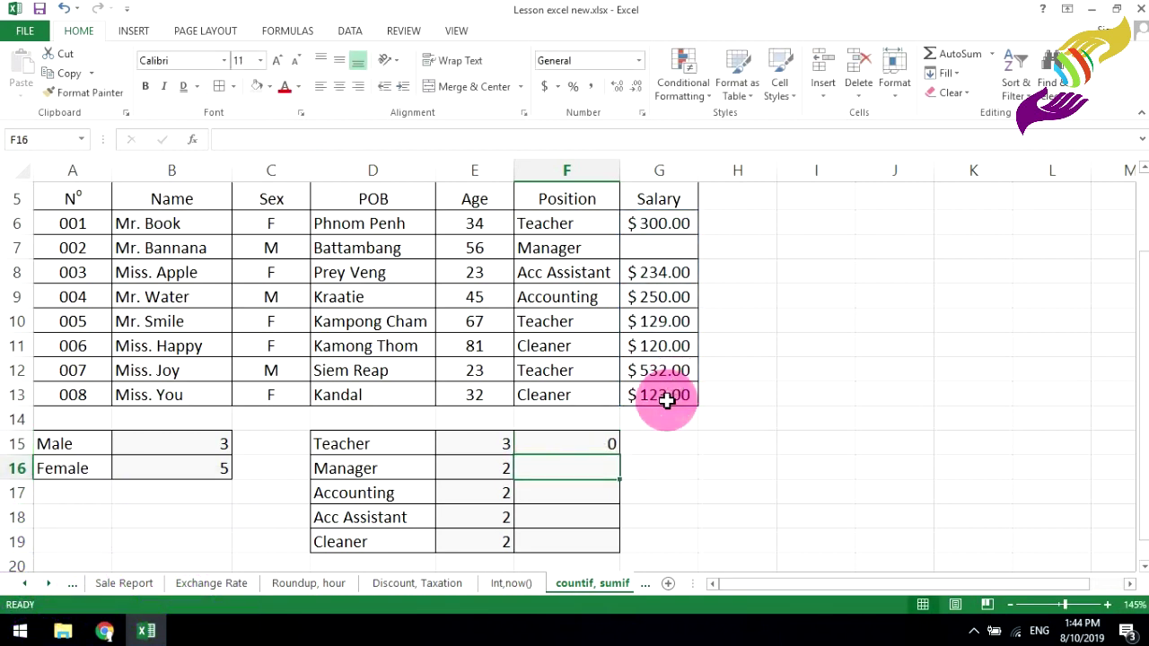
left_click(604, 441)
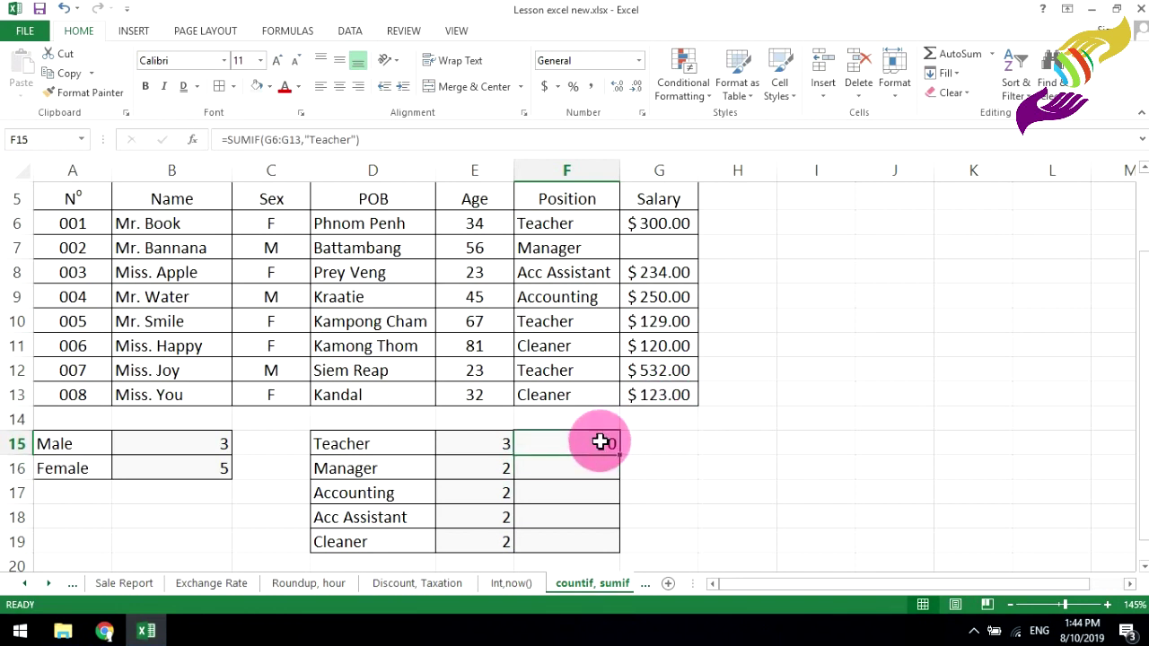
- Rewrite F15 as =SUMIF(F6:F13,F6,G6:G13) to total salaries by position
key("F2")
key("Escape")
type("=")
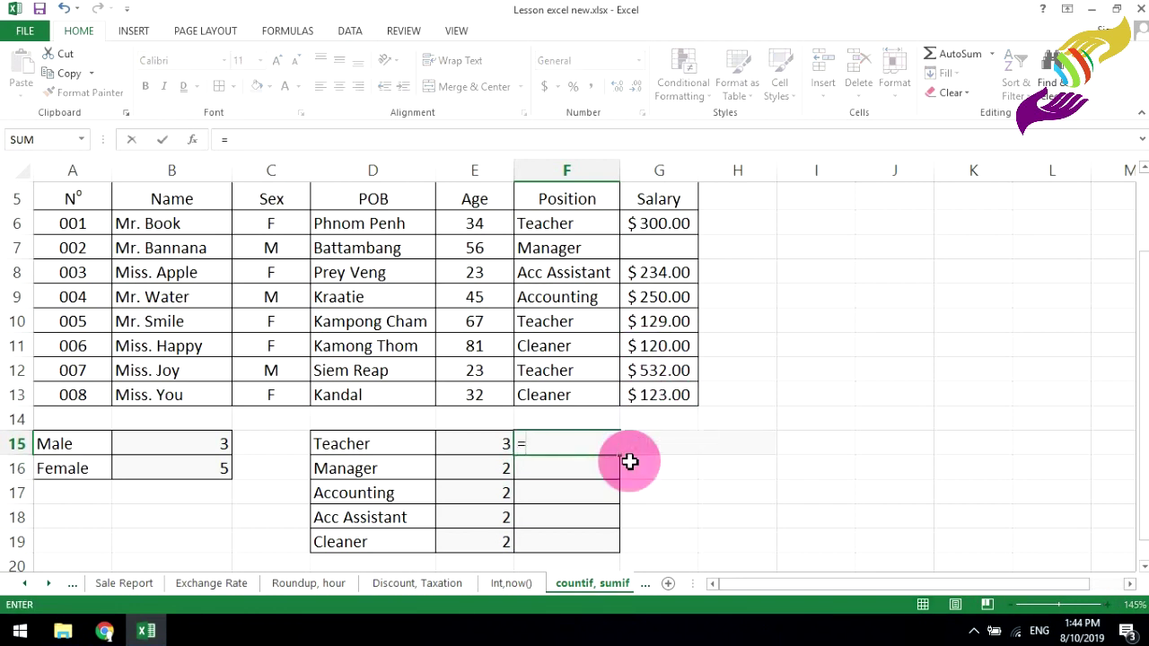
type("sumif")
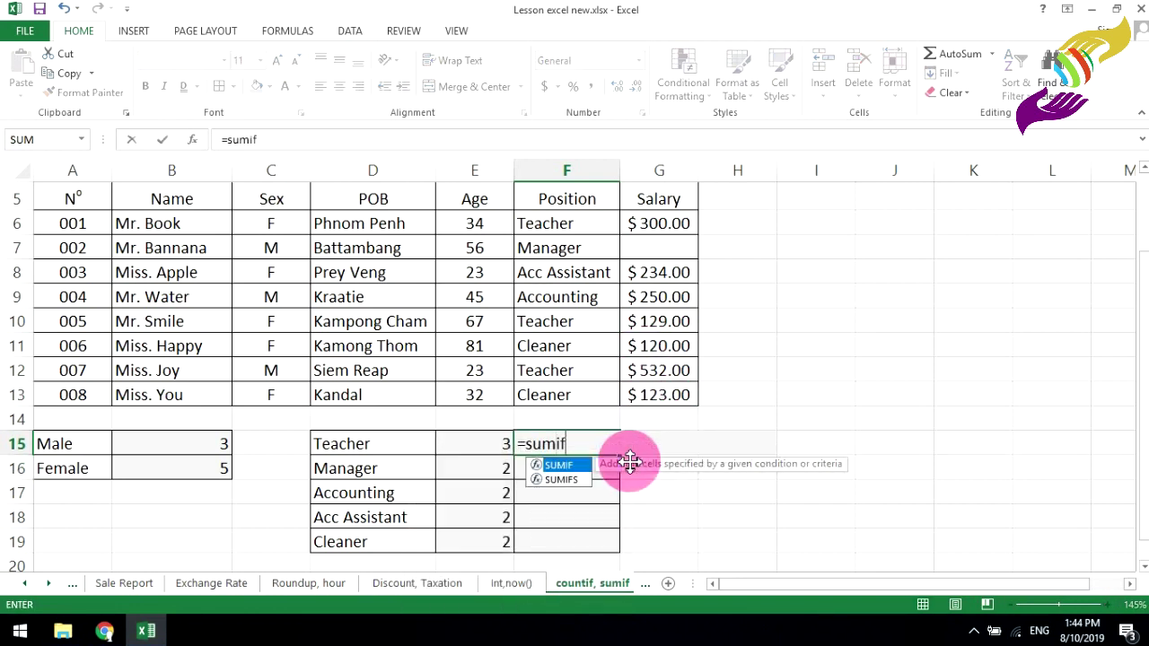
type("(")
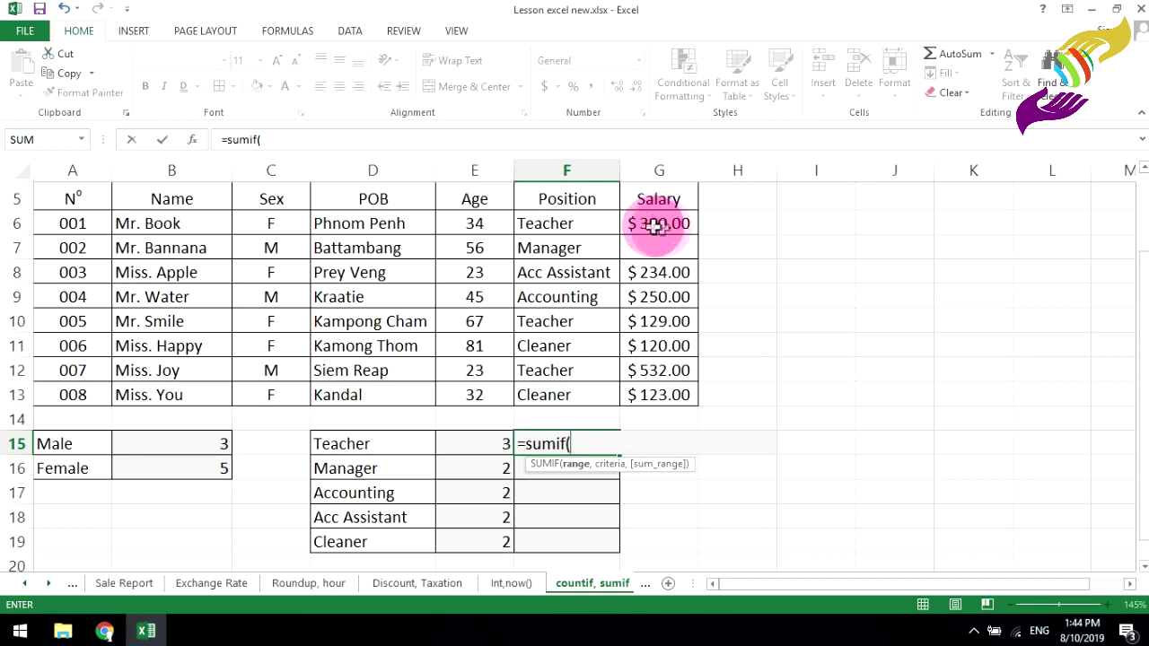
left_click_drag(552, 363, 557, 385)
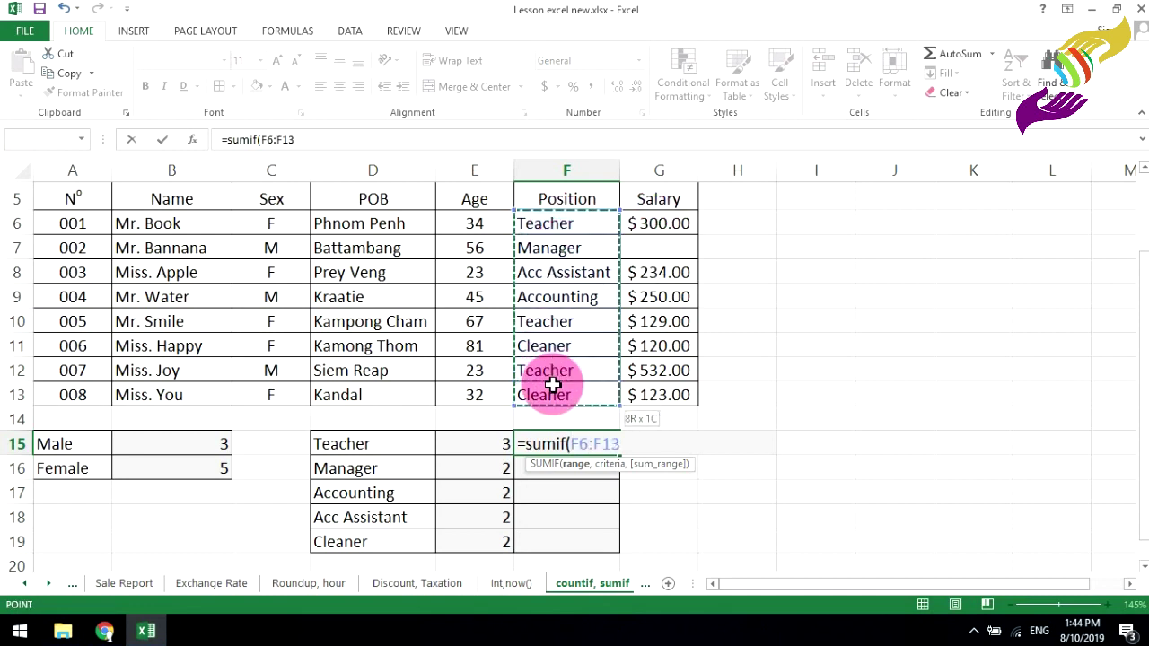
type(",F6,")
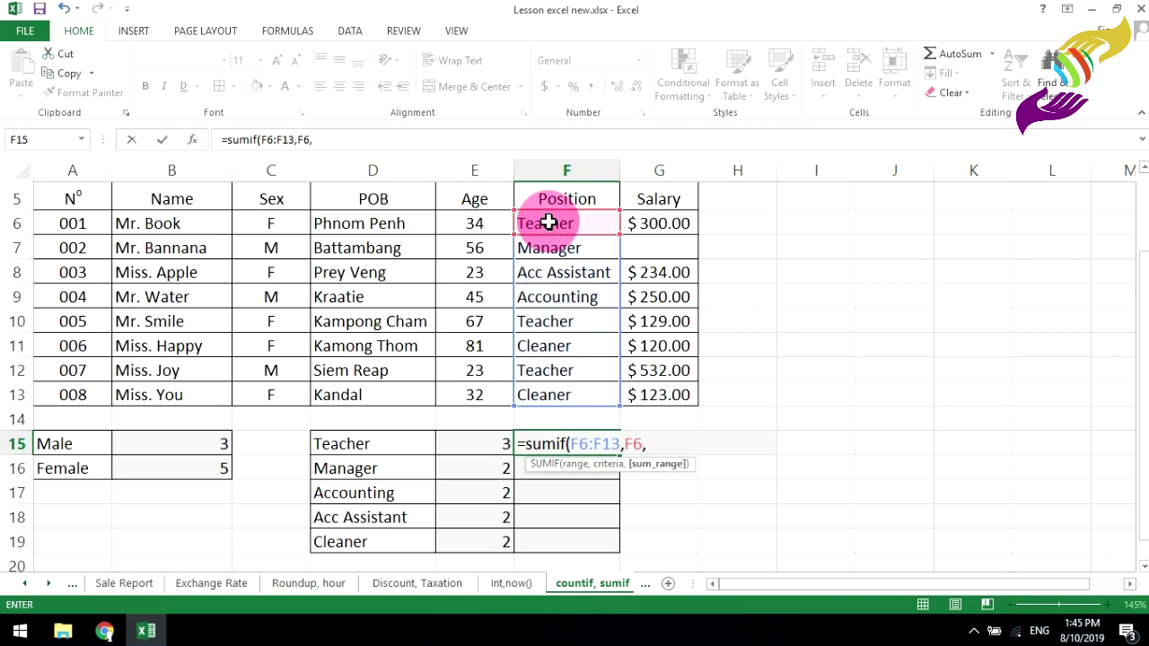
left_click_drag(661, 225, 672, 391)
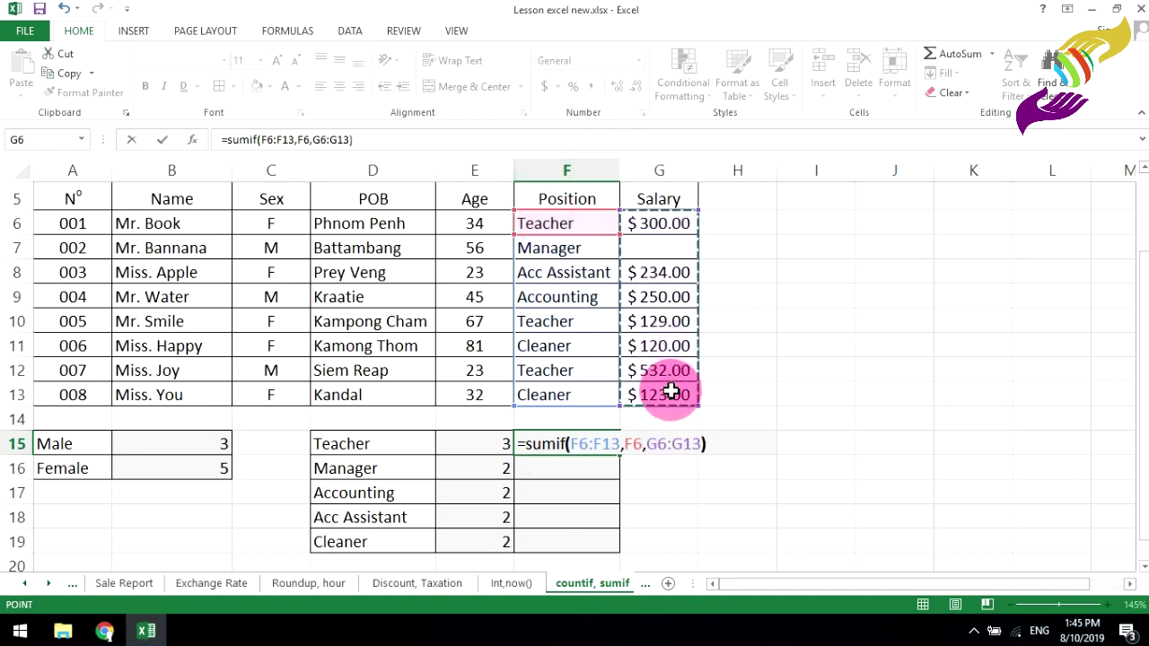
key("Return")
- Copy the salary total down to F19 and give F15:F19 Accounting number format
left_click(571, 444)
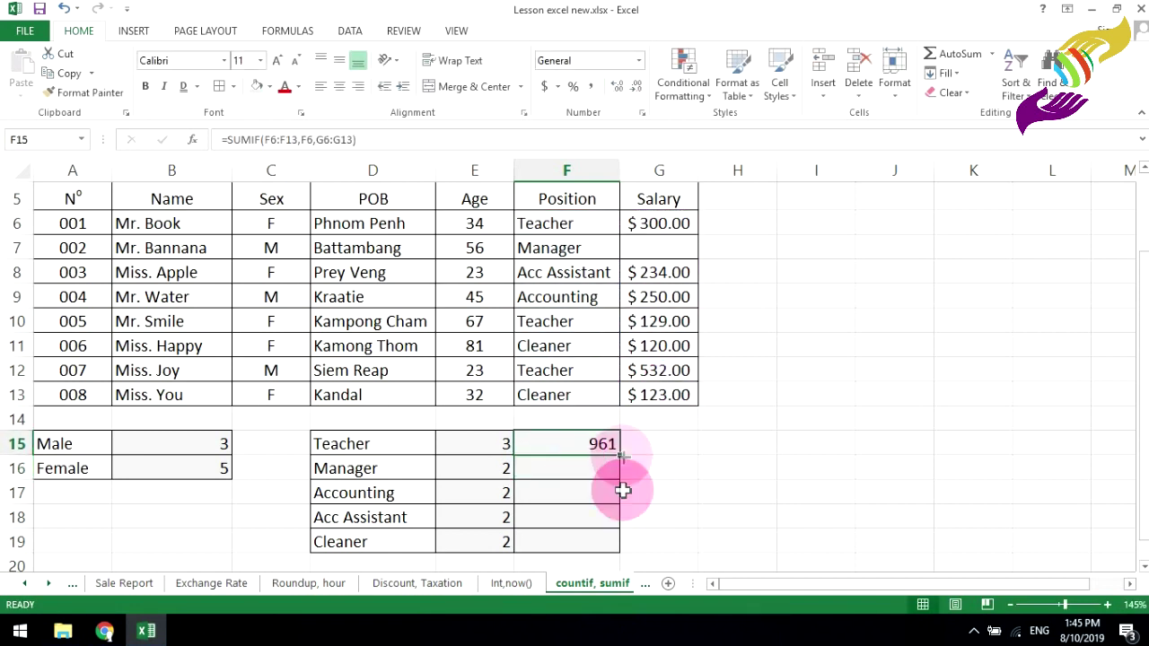
left_click_drag(619, 455, 628, 552)
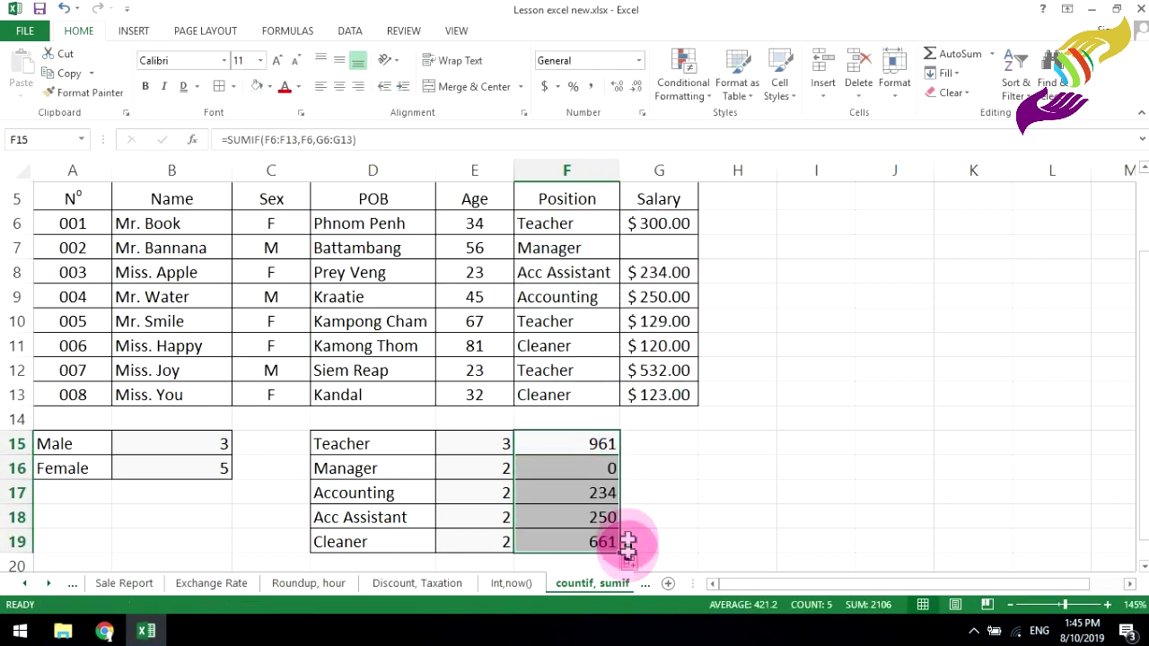
left_click(585, 465)
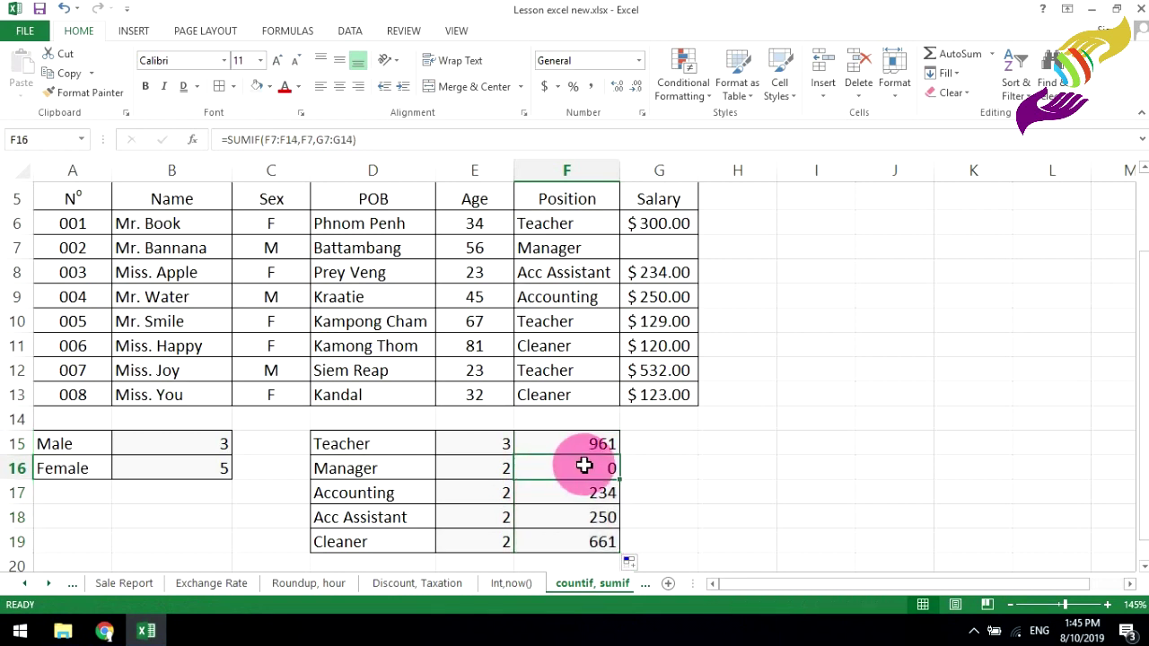
left_click_drag(569, 443, 584, 541)
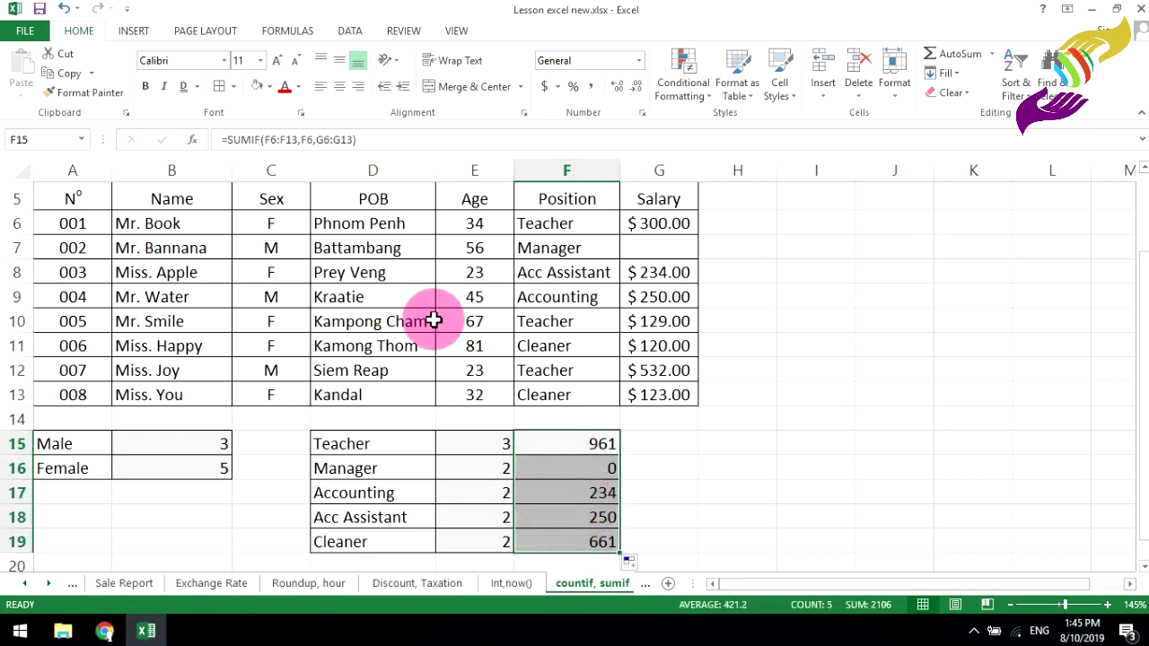
left_click(545, 86)
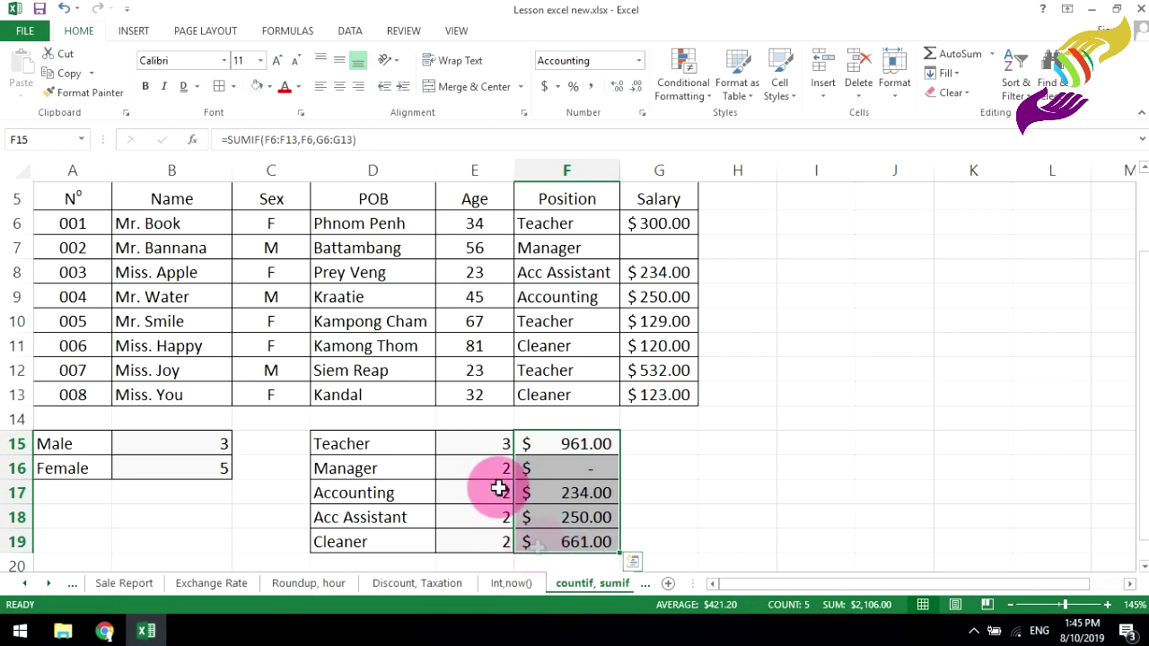
left_click(477, 442)
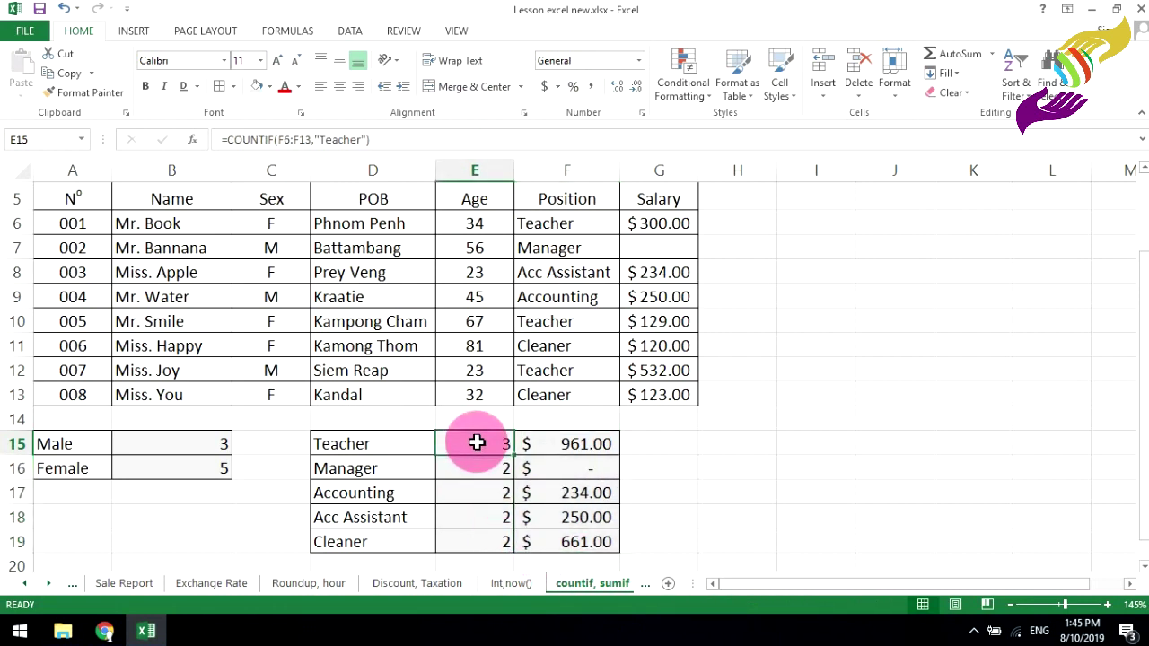
- Retype E15 as =COUNTIF(F6:F13,F6) to count by the position cell
type("=coun")
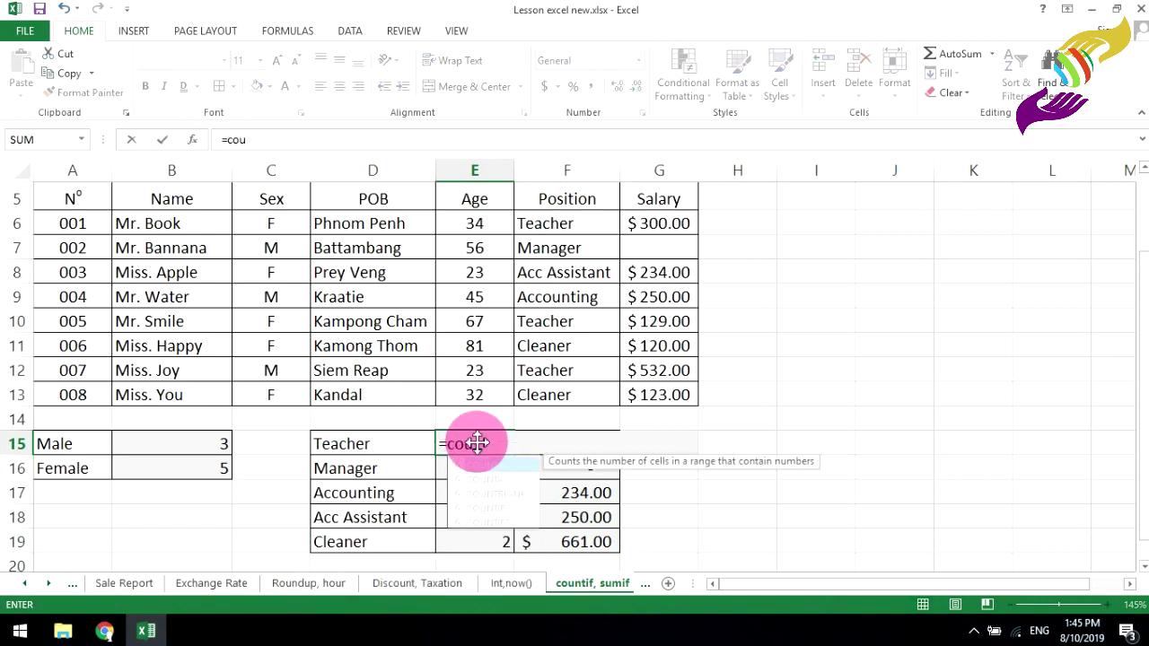
type("tif(")
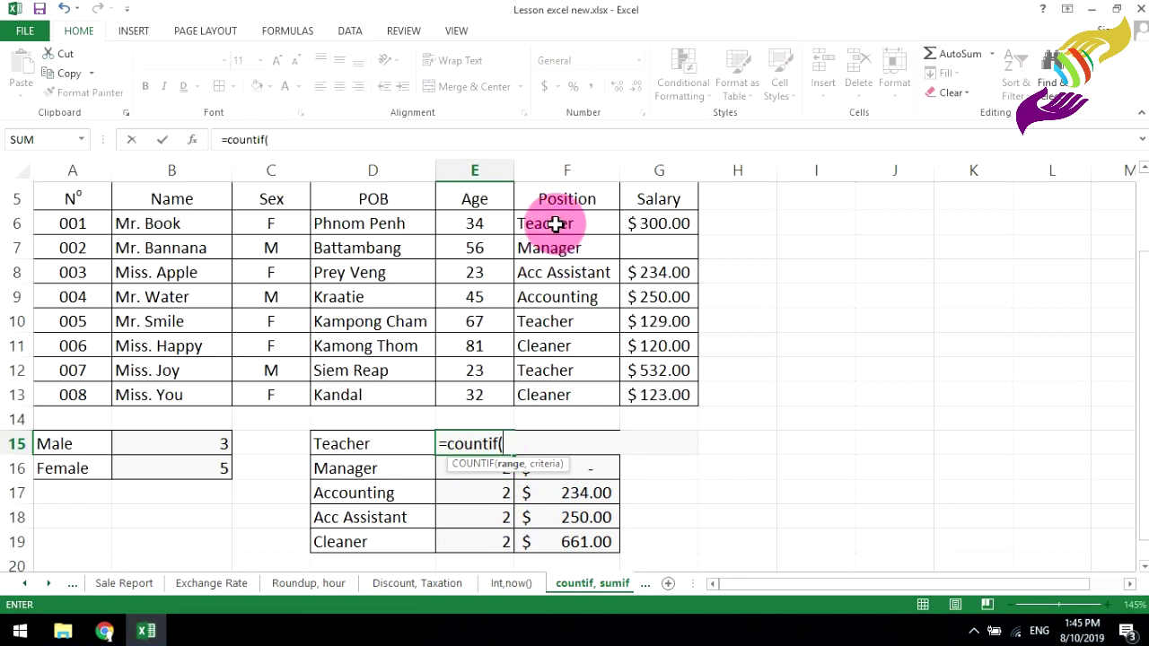
left_click_drag(556, 225, 556, 388)
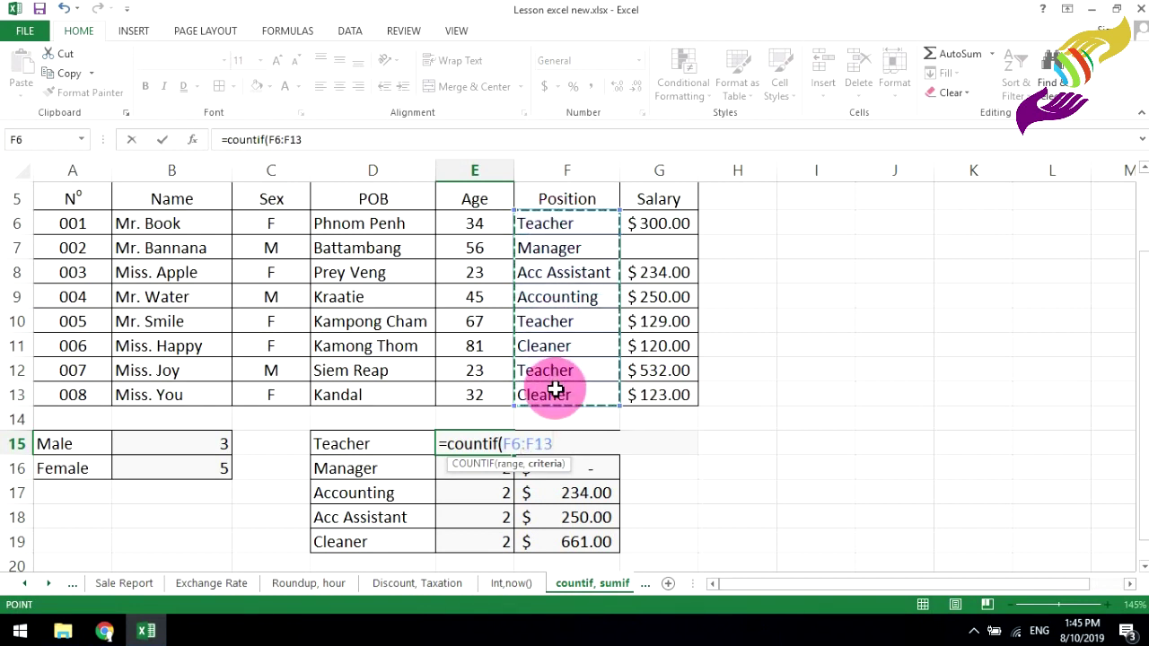
type(",")
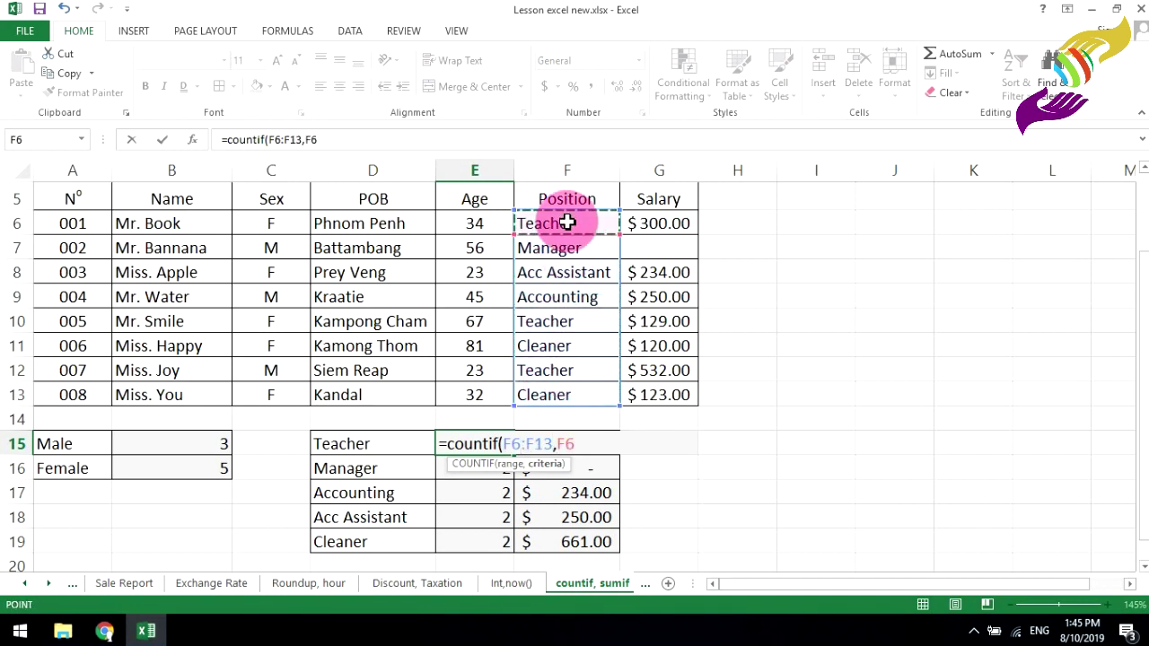
key("Return")
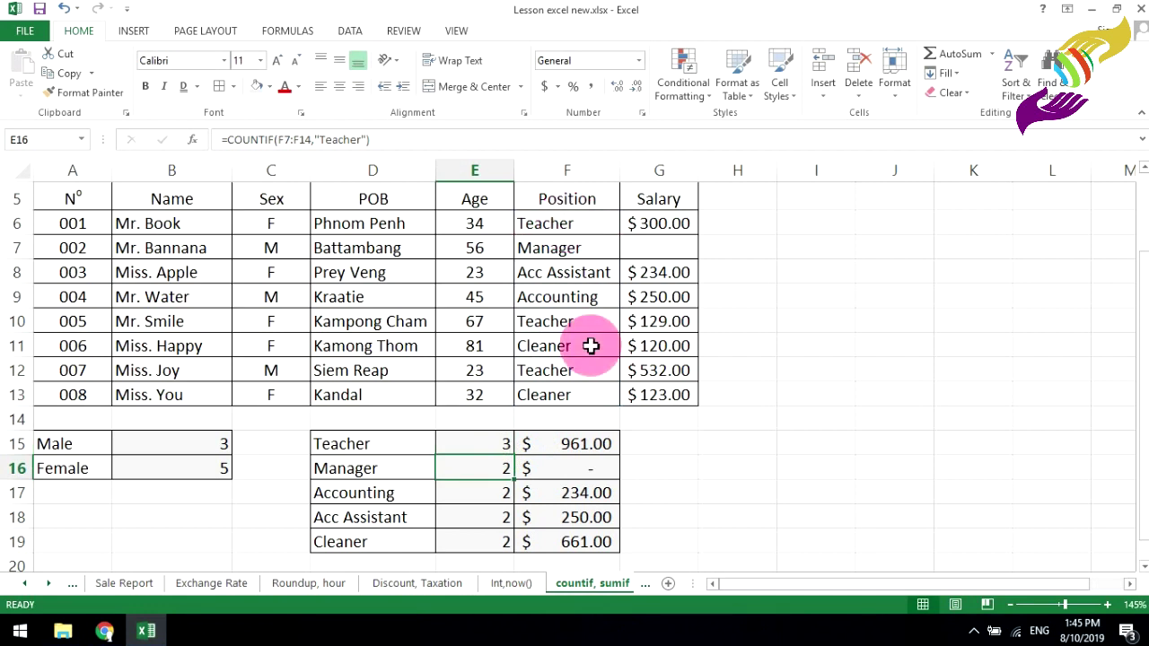
- Fill the count down to E19, giving 3, 1, 1, 1, 2, then deselect and scroll up
left_click(507, 443)
left_click_drag(513, 455, 508, 548)
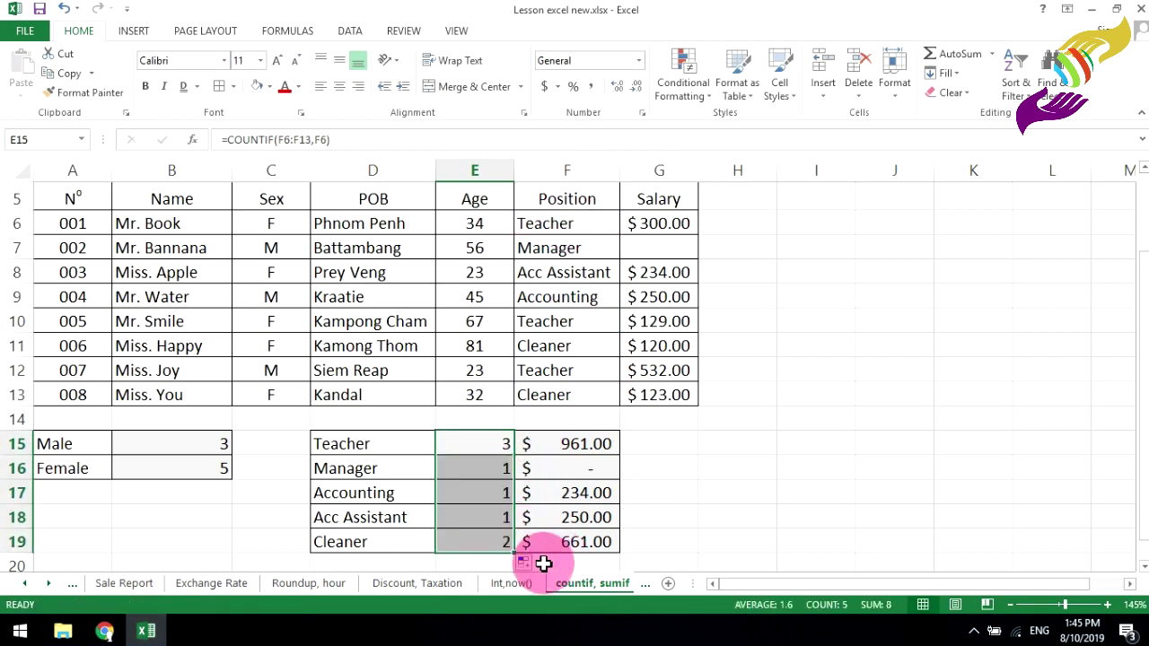
left_click(488, 544)
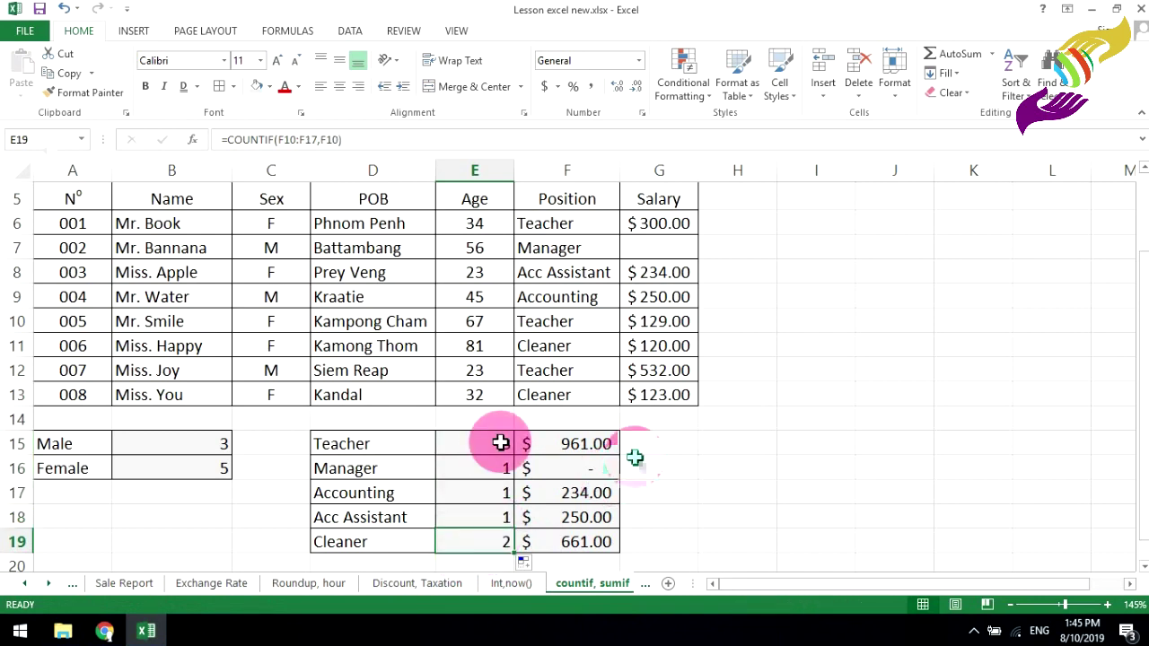
left_click(842, 458)
scroll(841, 457, "up", 2)
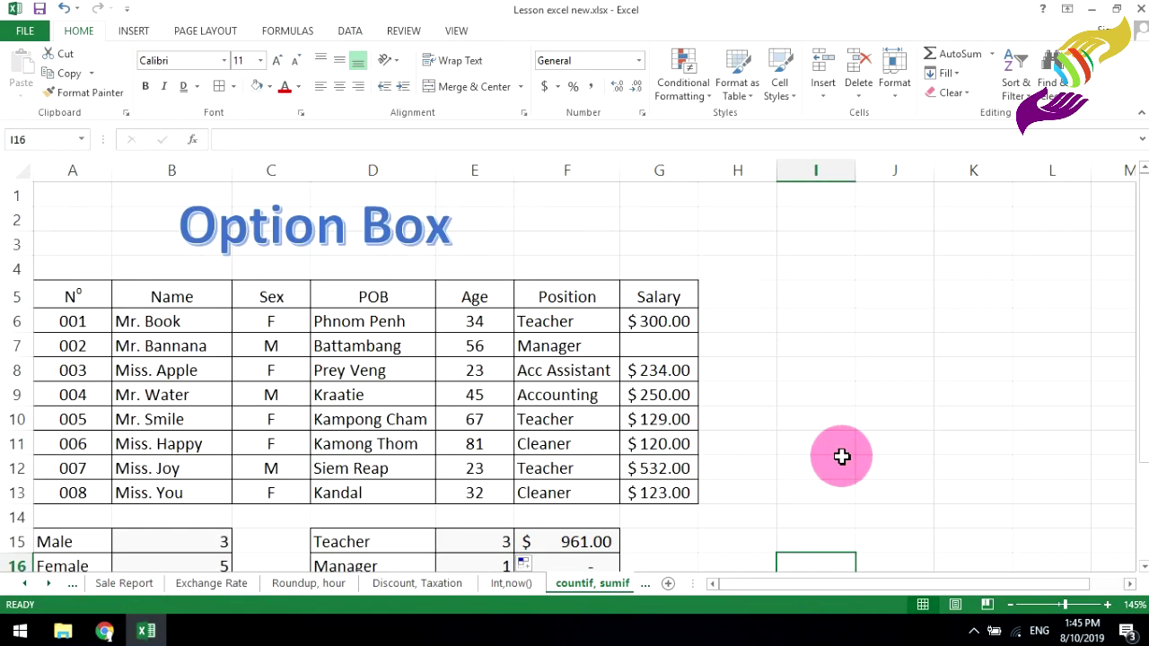